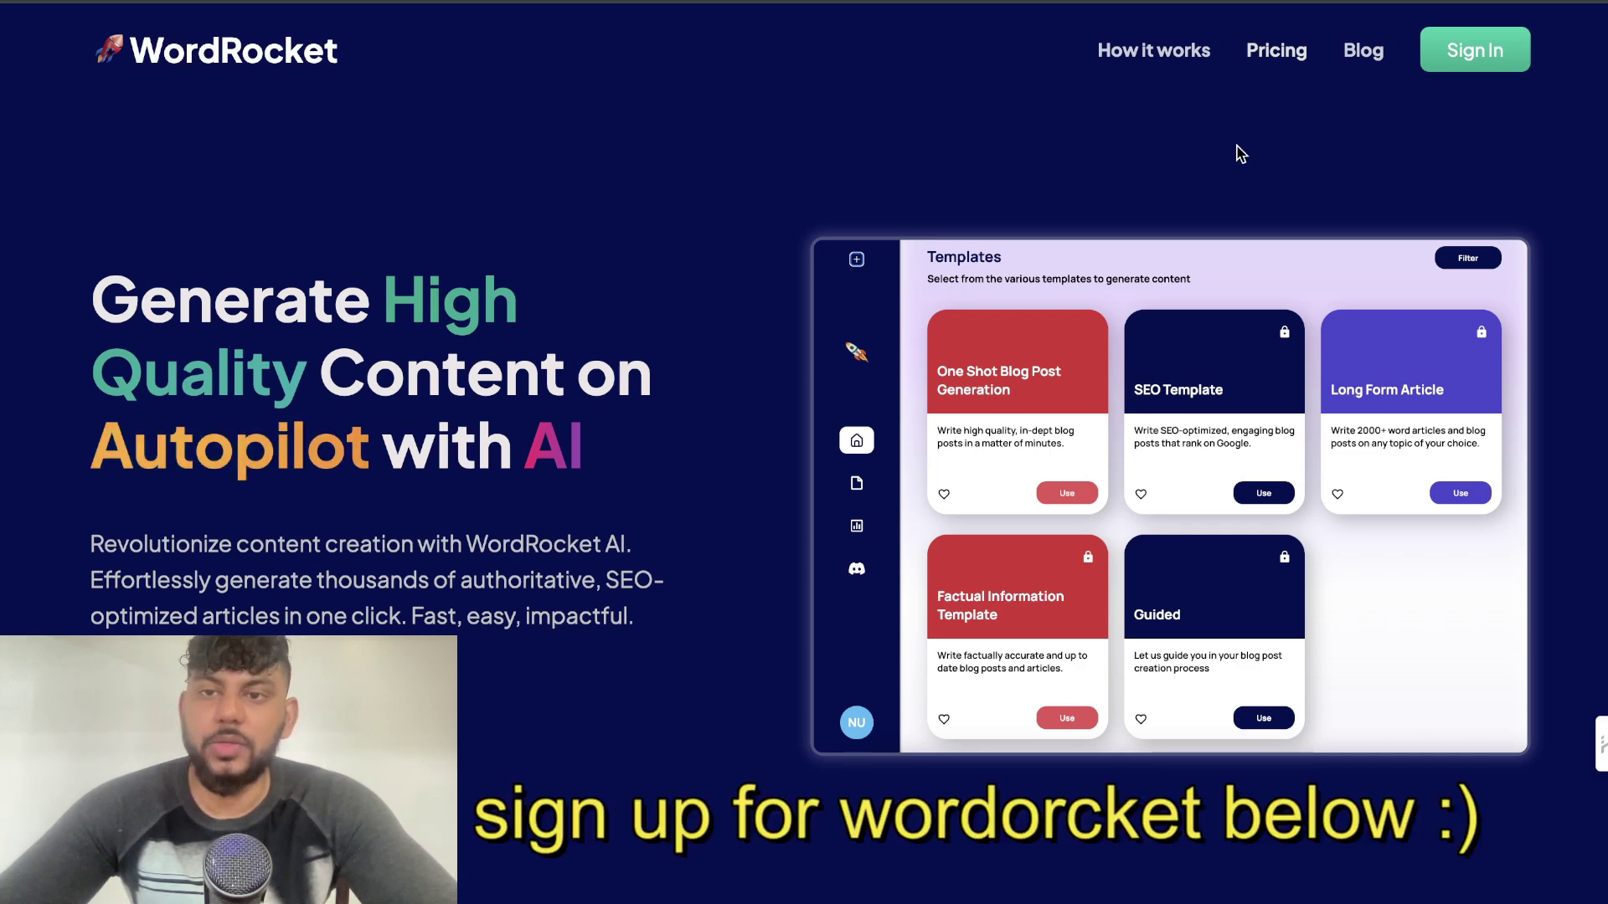
- Jump to WordRocket's pricing section listing the Free, Standard and Lifetime plans
{"action": "left_click", "coordinate": [1276, 51]}
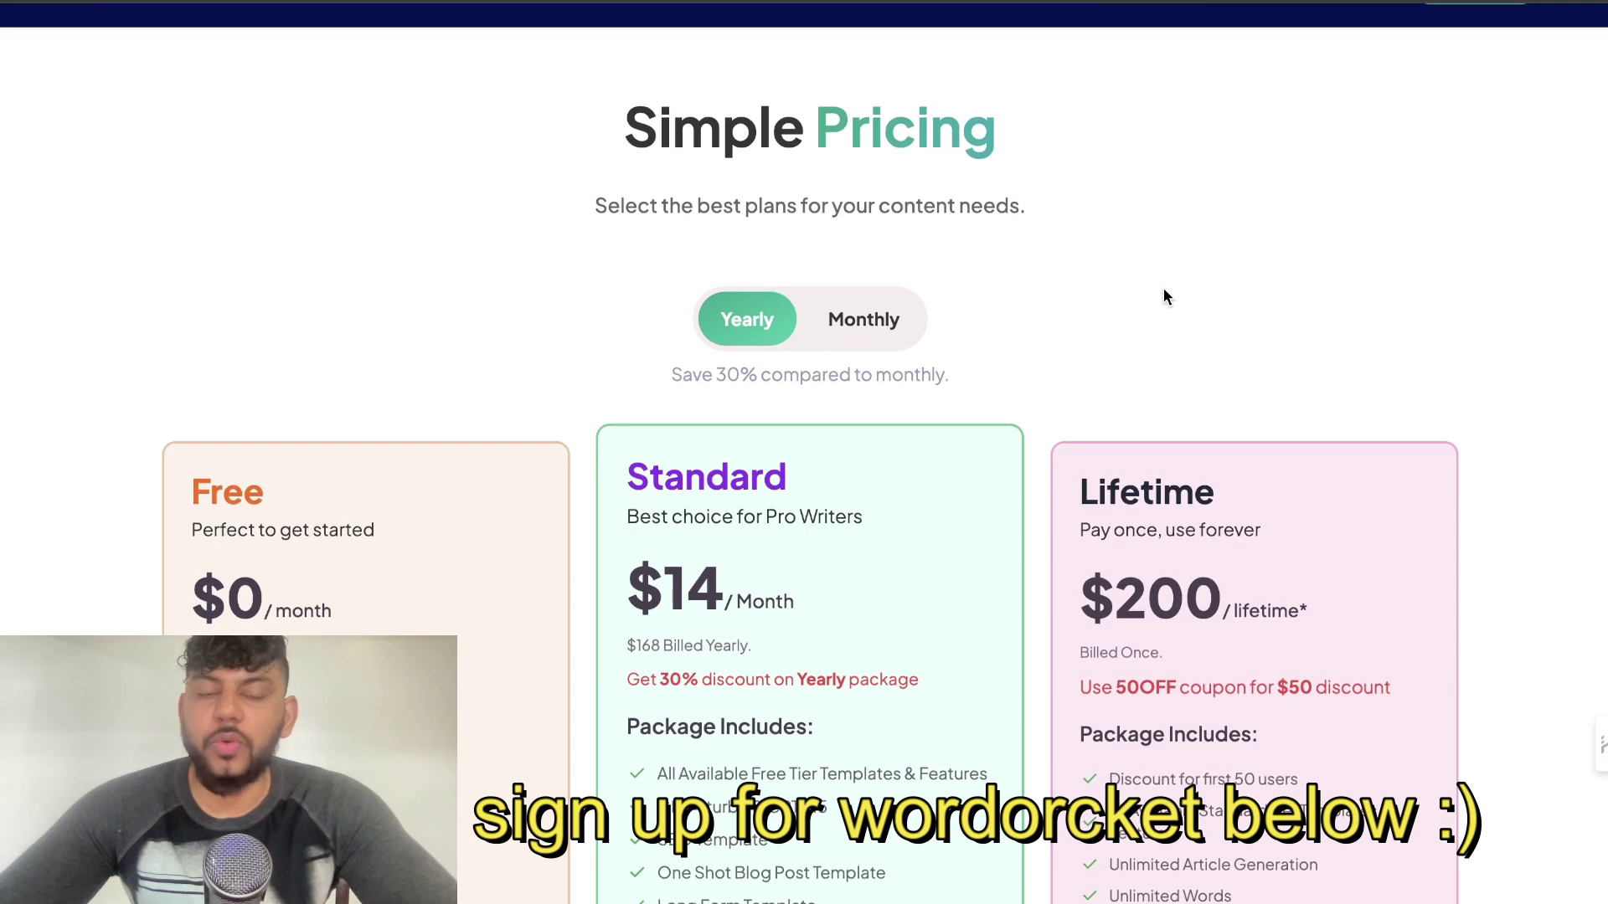
- Highlight the Free plan's $0 per month price on the pricing cards
{"action": "scroll", "coordinate": [1163, 294], "scroll_direction": "down", "scroll_amount": 4}
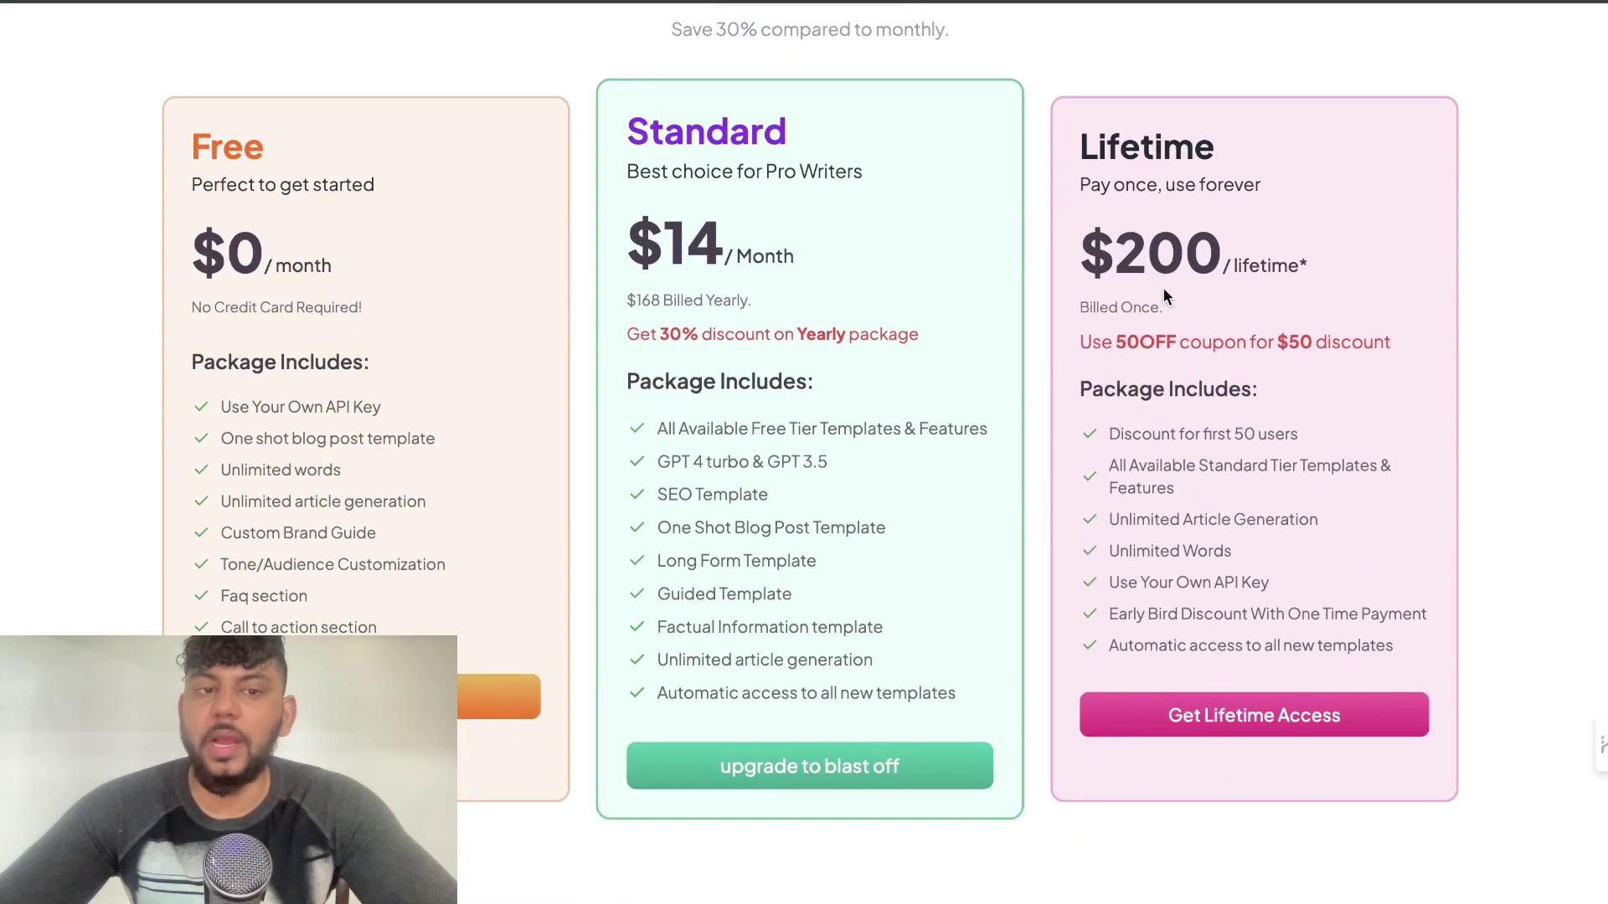
{"action": "left_click_drag", "start_coordinate": [209, 255], "coordinate": [366, 303]}
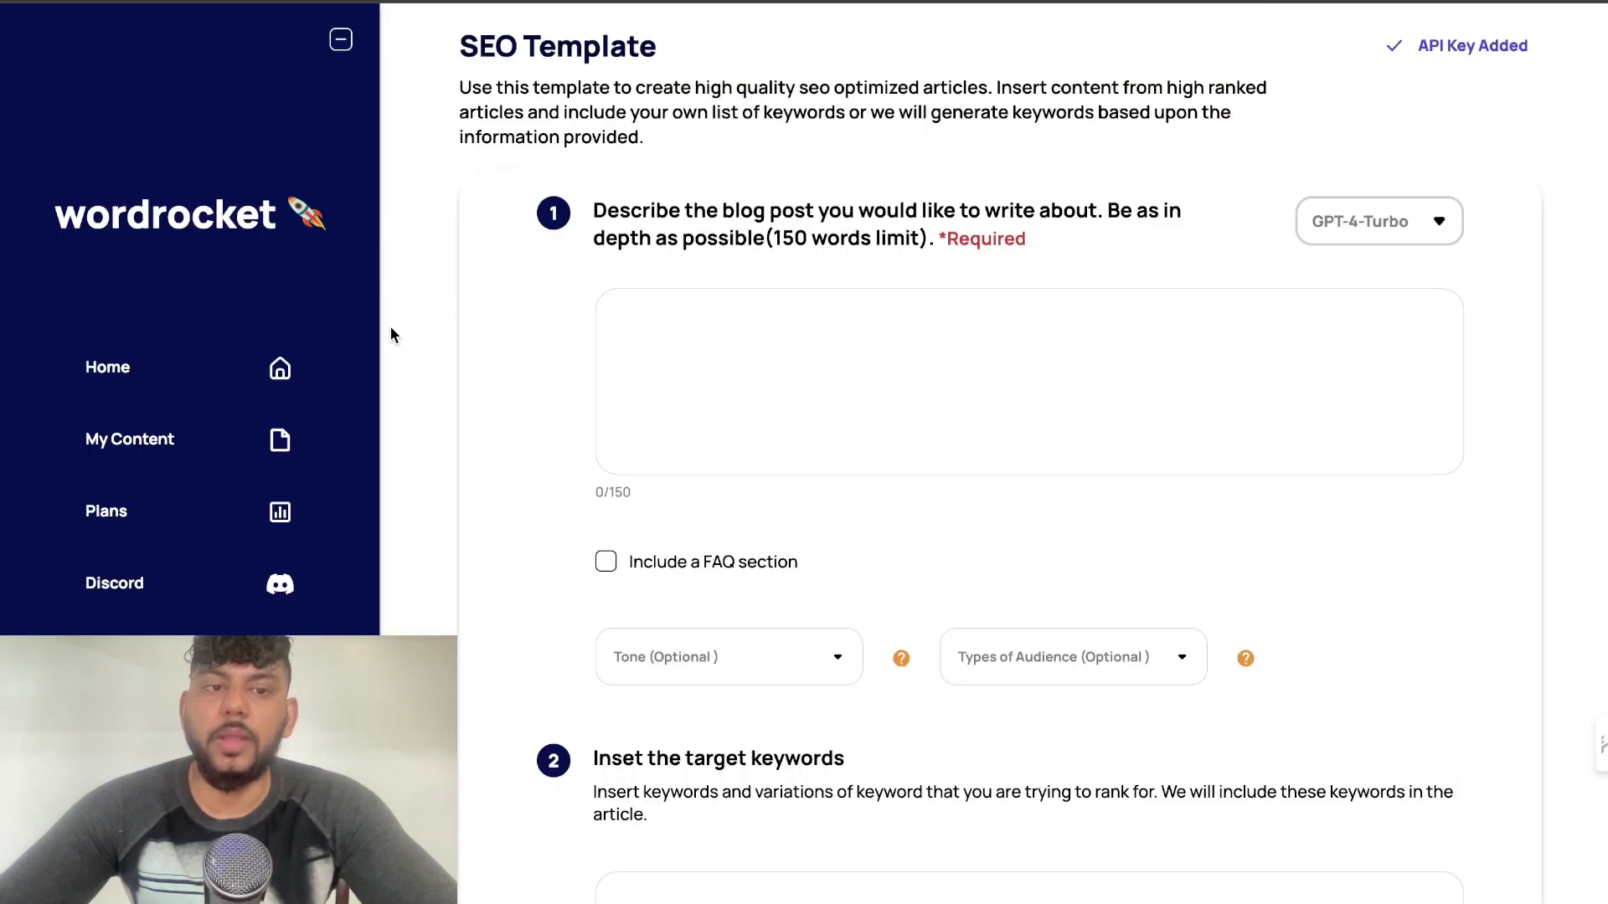
{"action": "left_click", "coordinate": [298, 369]}
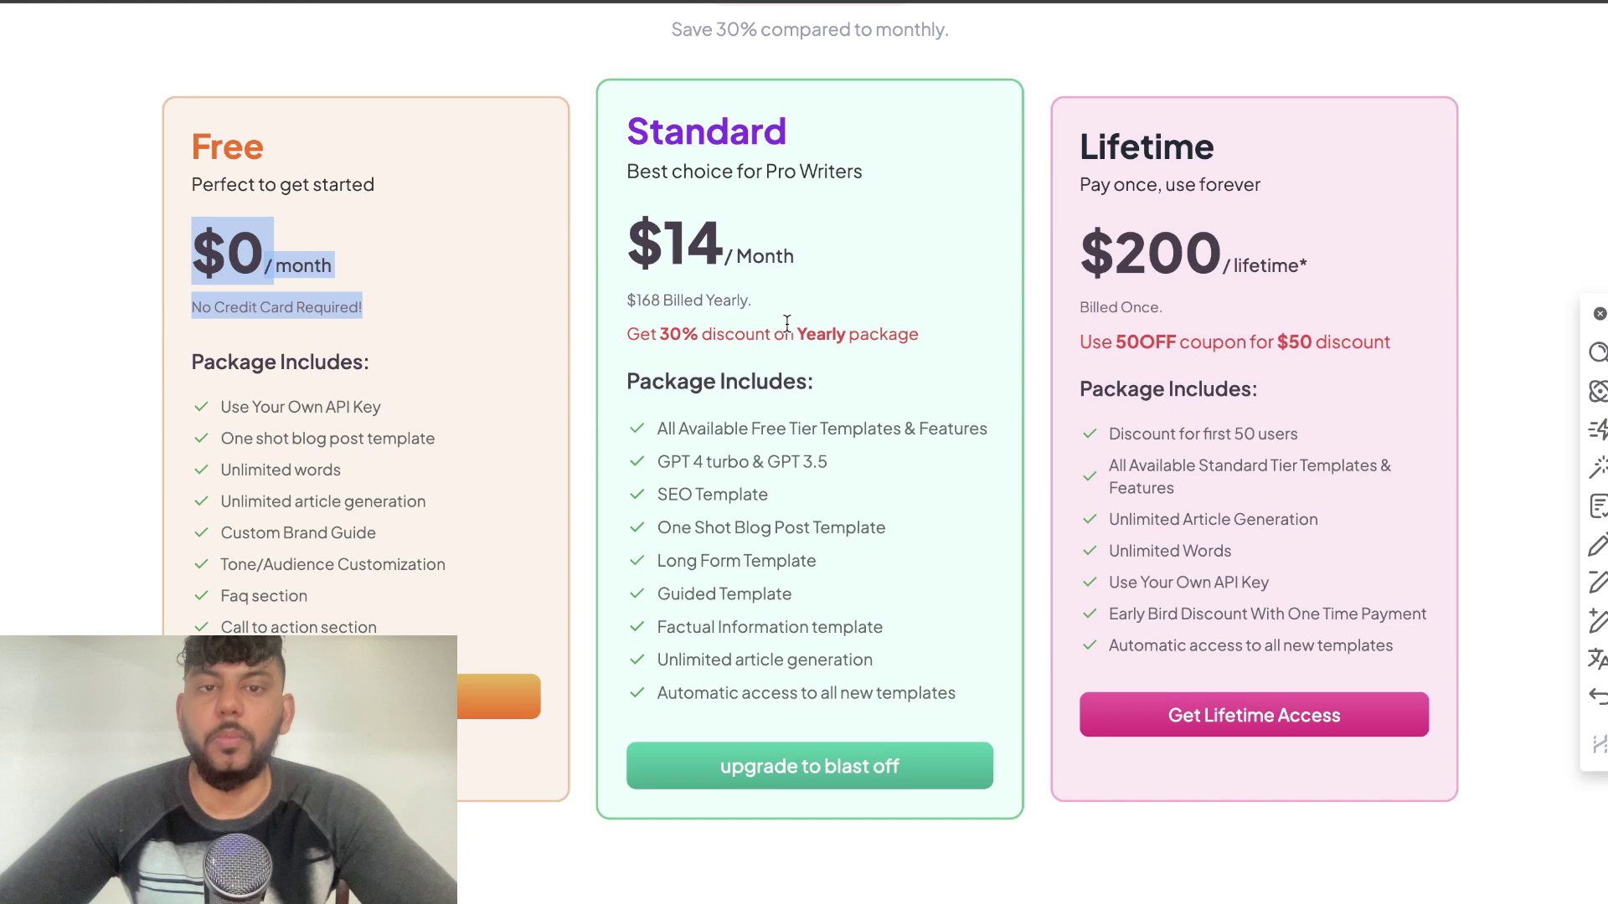
{"action": "scroll", "coordinate": [787, 322], "scroll_direction": "up", "scroll_amount": 1}
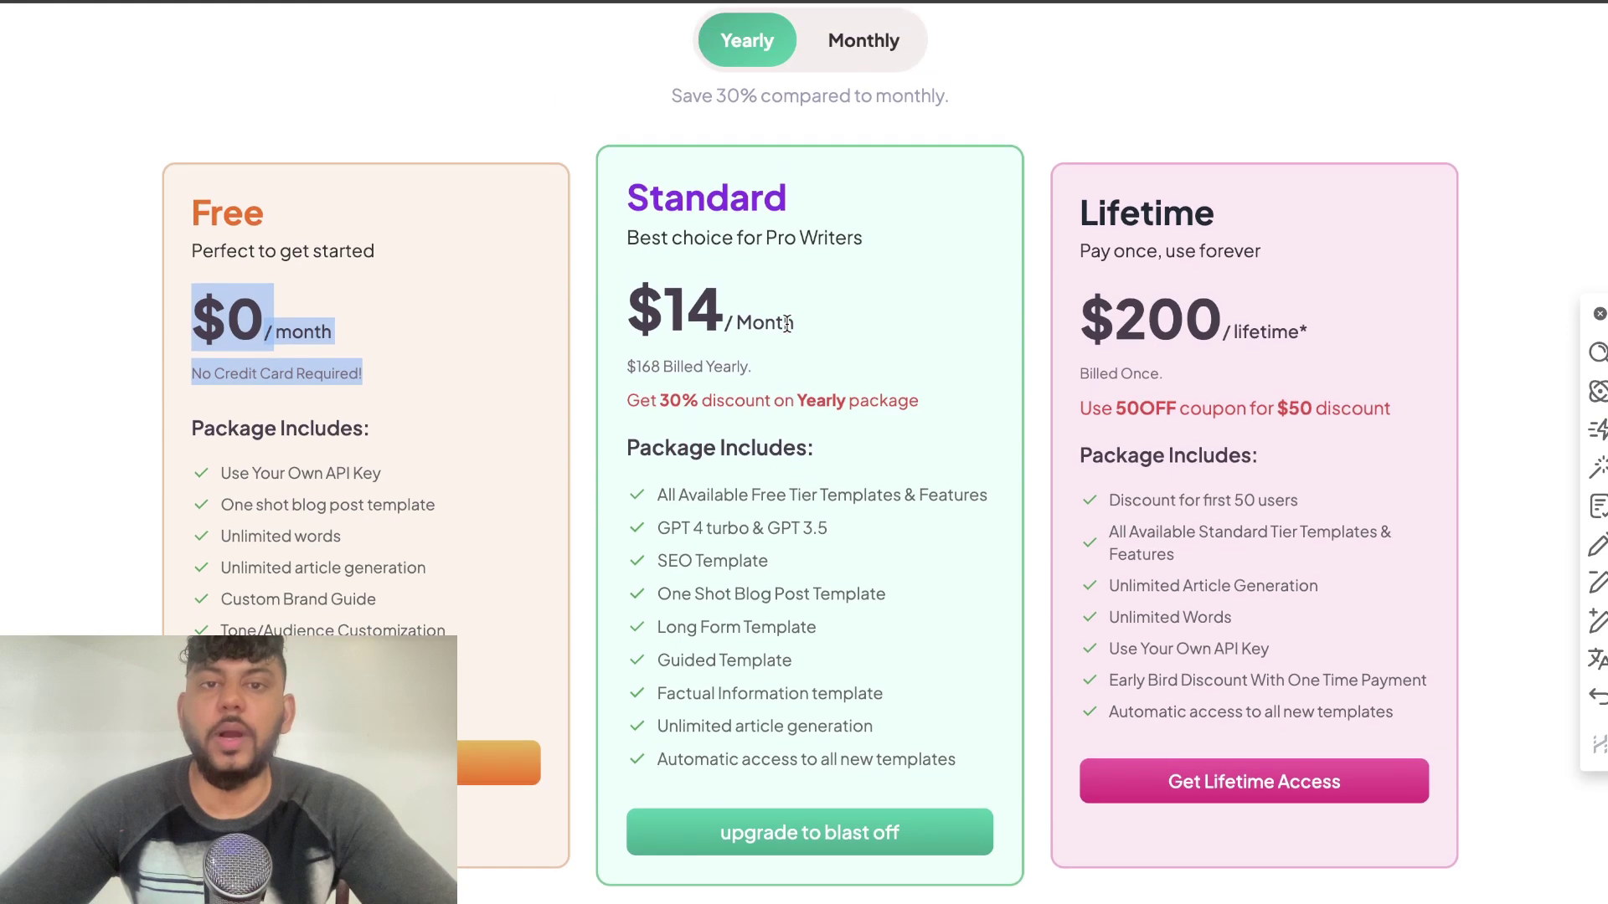
- Switch to monthly pricing and highlight the Standard plan's $20 price and $5 coupon discount
{"action": "left_click", "coordinate": [844, 48]}
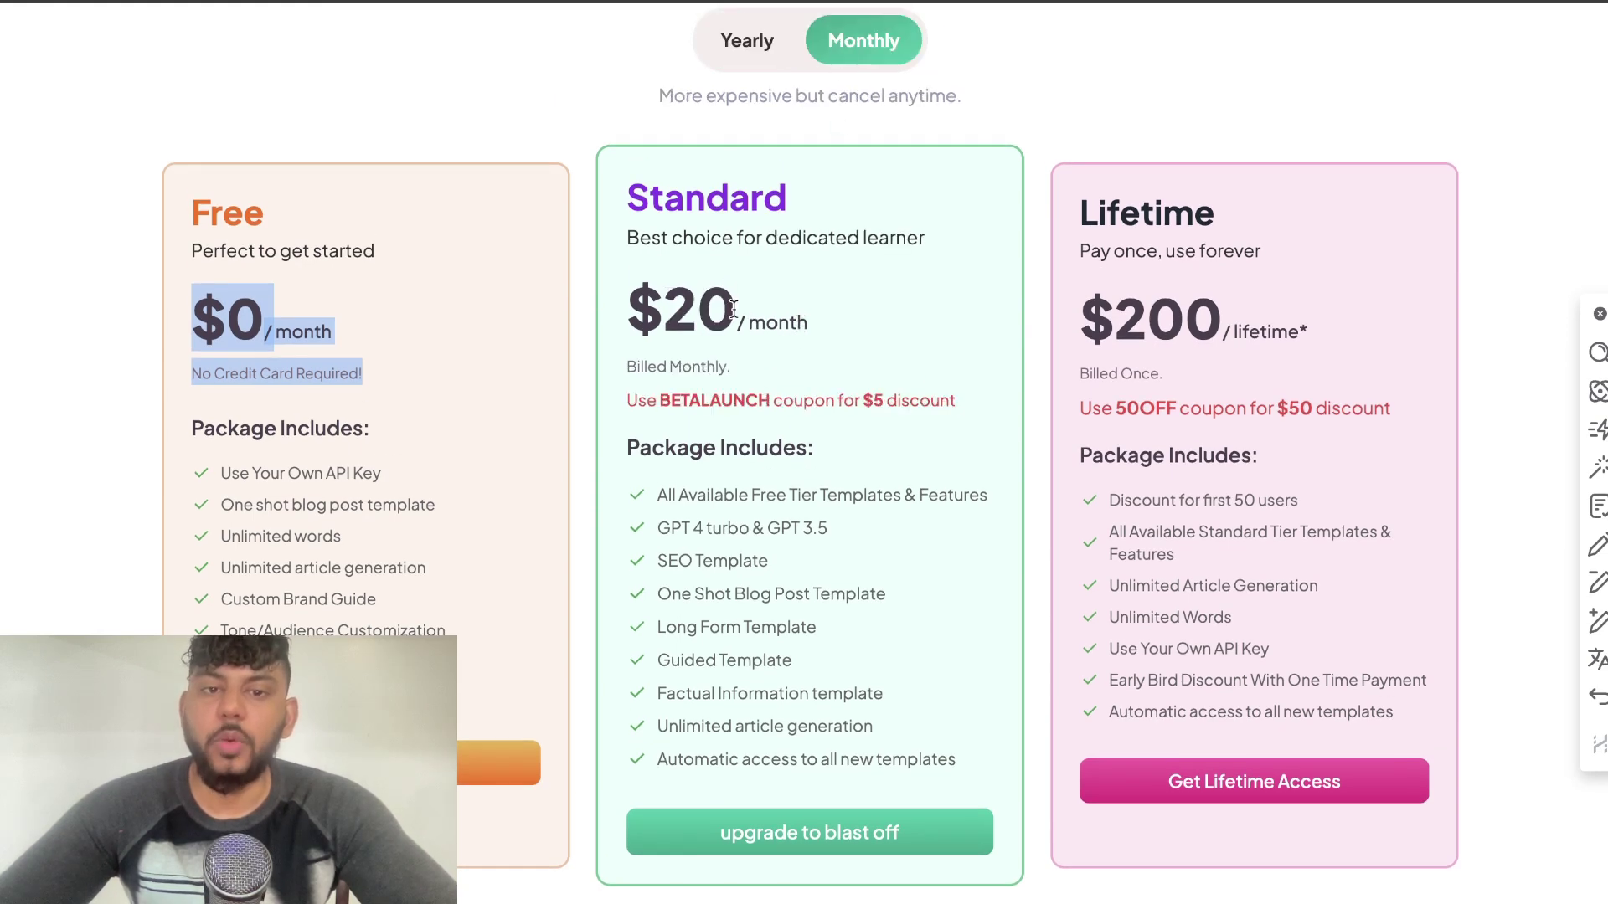
{"action": "left_click_drag", "start_coordinate": [654, 311], "coordinate": [844, 345]}
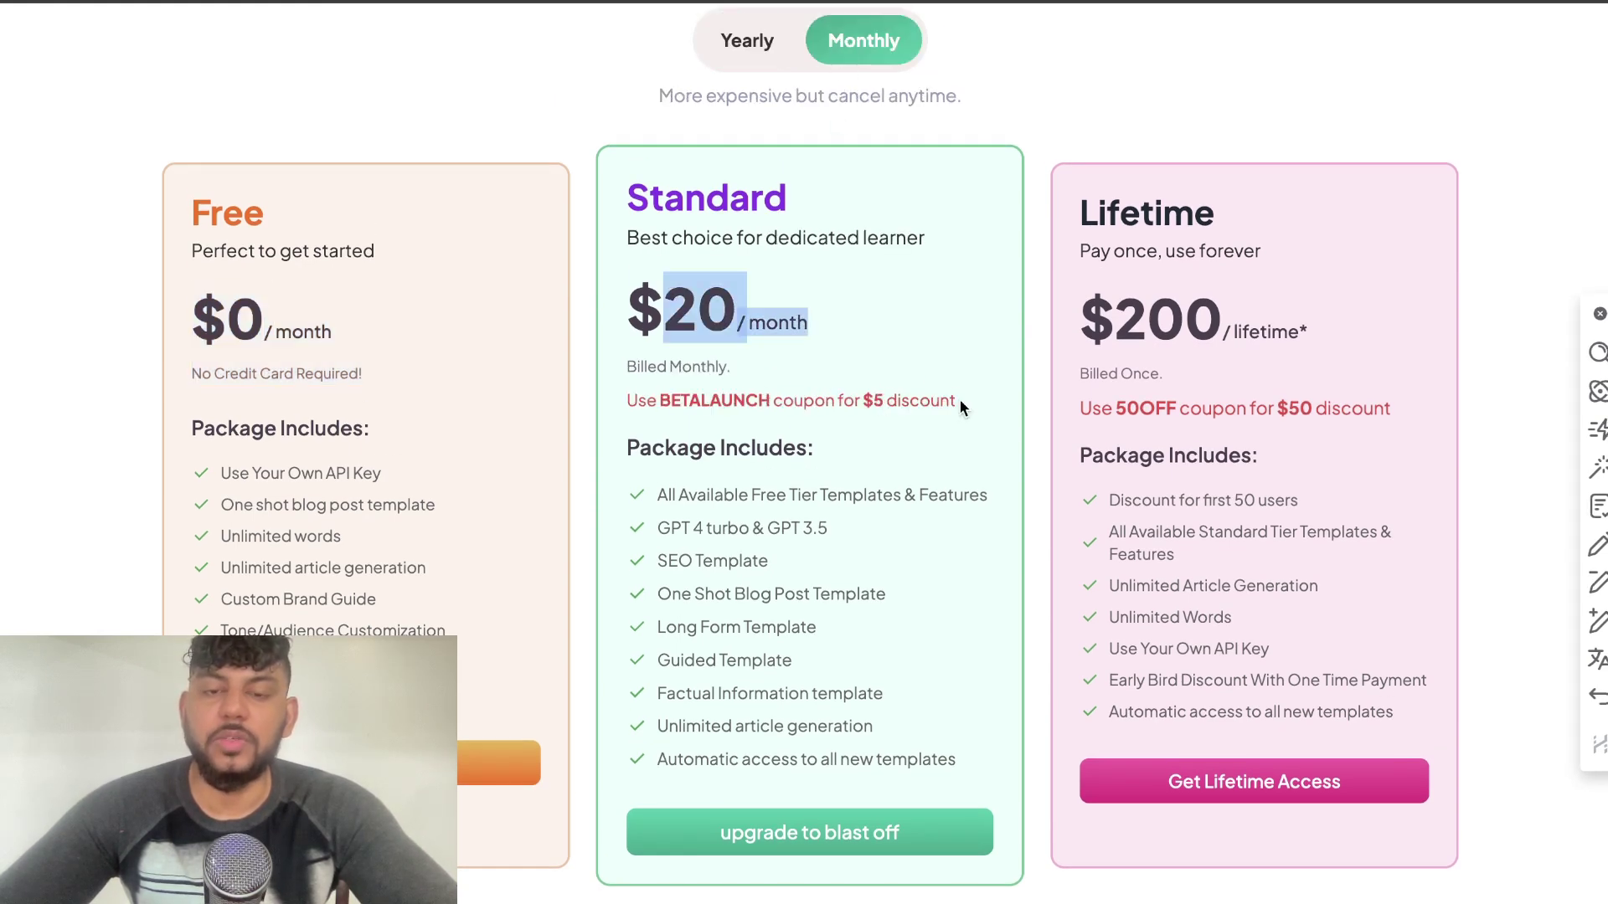
{"action": "left_click_drag", "start_coordinate": [961, 408], "coordinate": [873, 402]}
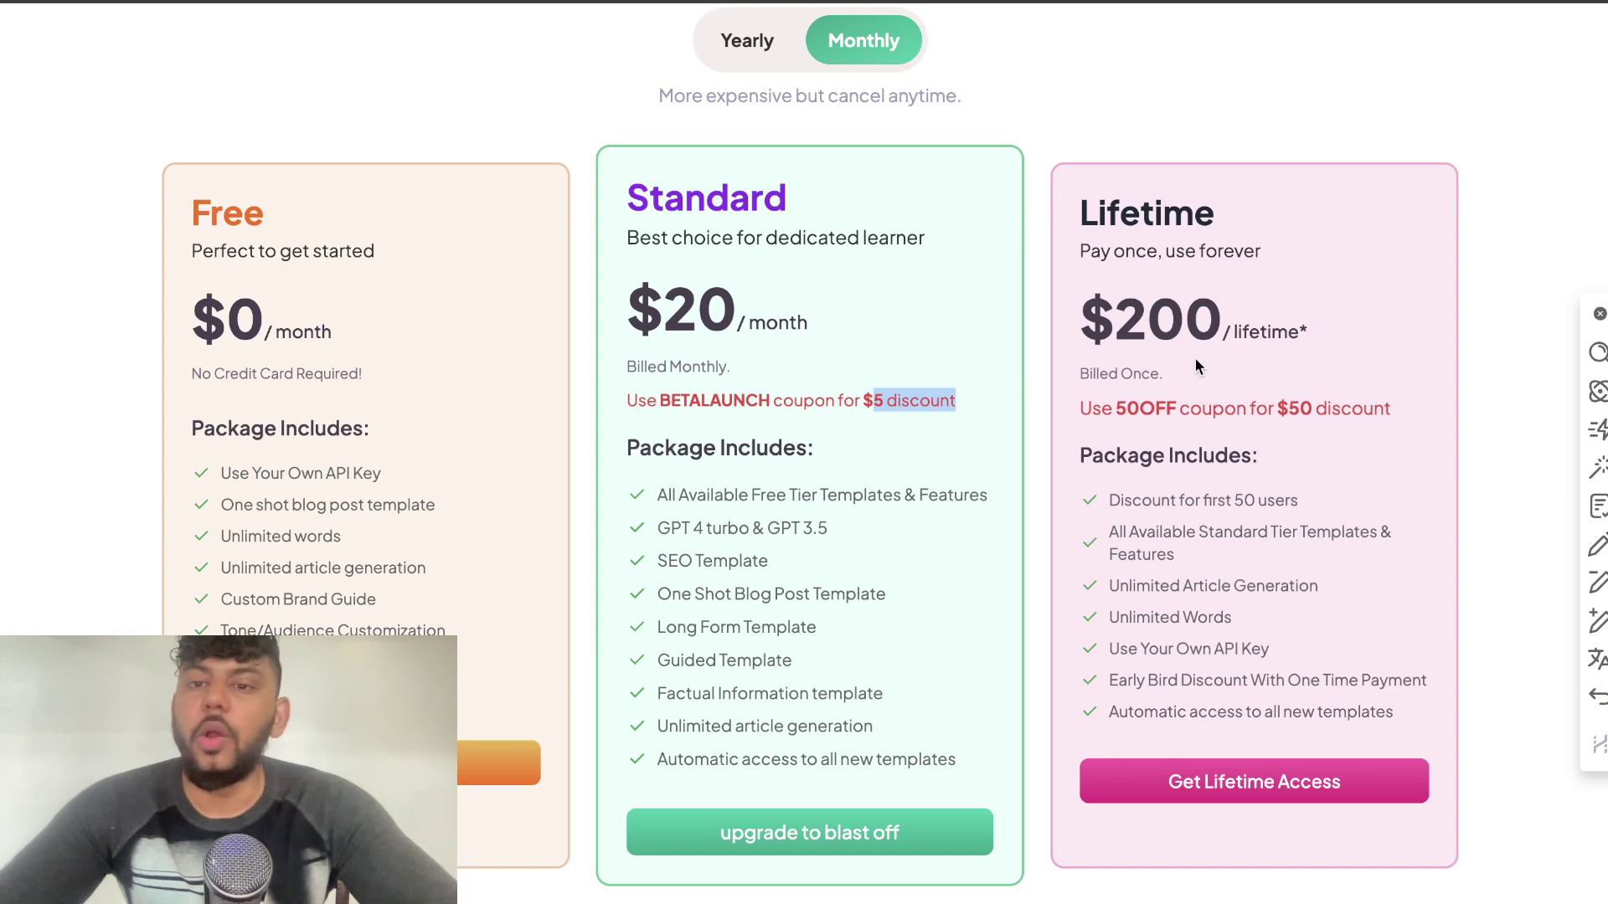
- Highlight the Lifetime plan's $200 price and its coupon discount line
{"action": "left_click_drag", "start_coordinate": [1114, 322], "coordinate": [1285, 329]}
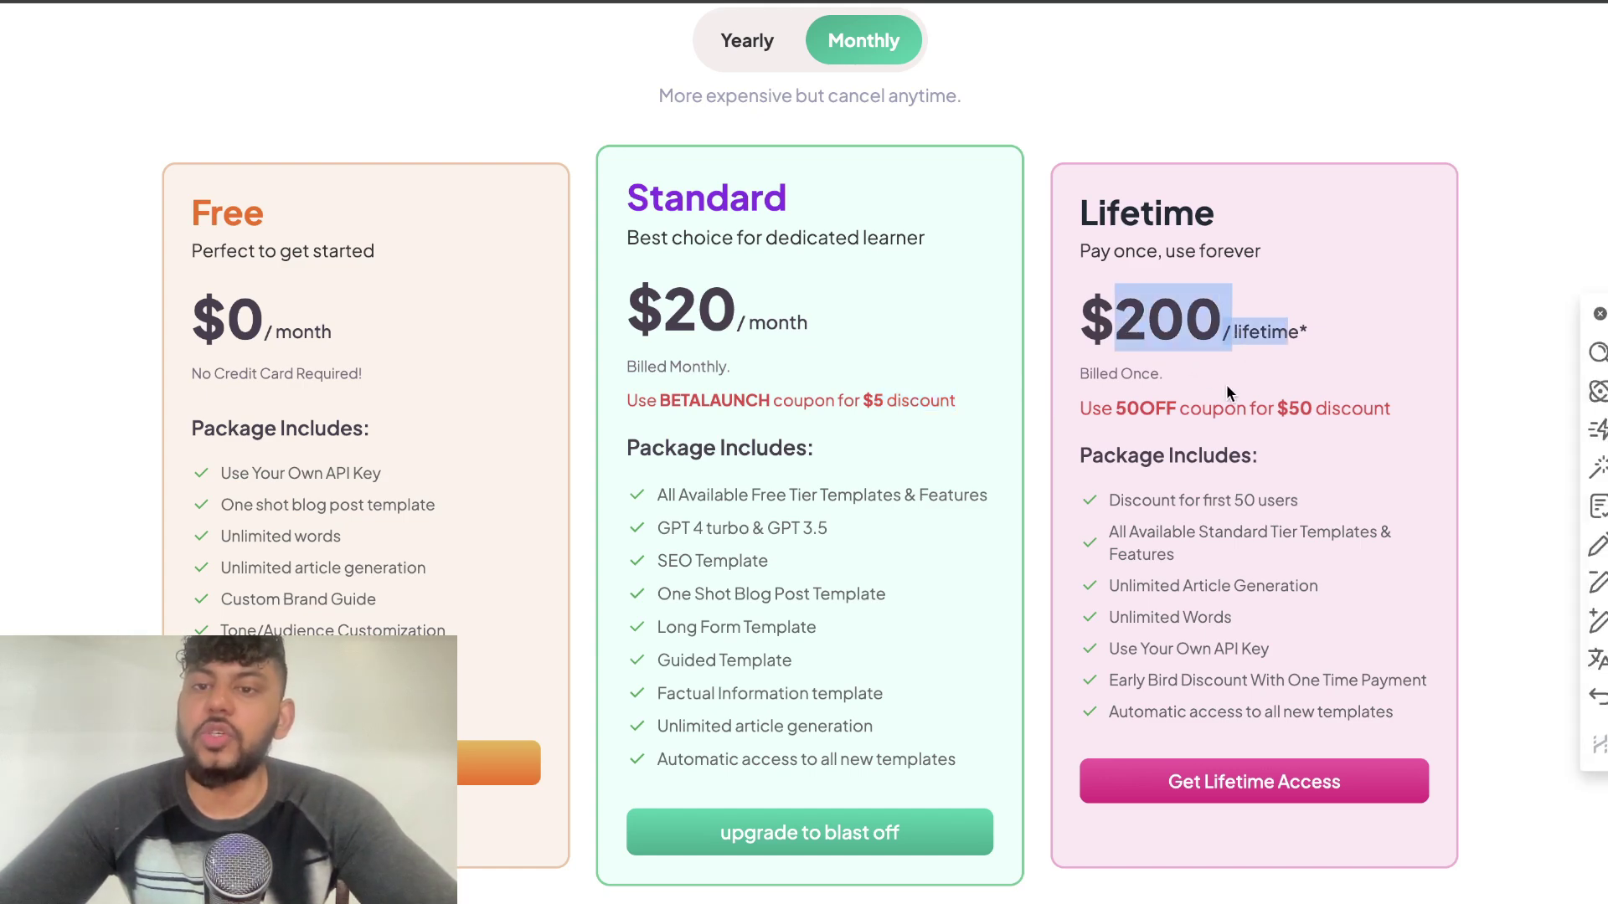
{"action": "left_click_drag", "start_coordinate": [1117, 411], "coordinate": [1374, 410]}
{"action": "left_click", "coordinate": [1315, 410]}
{"action": "left_click_drag", "start_coordinate": [1132, 328], "coordinate": [1267, 333]}
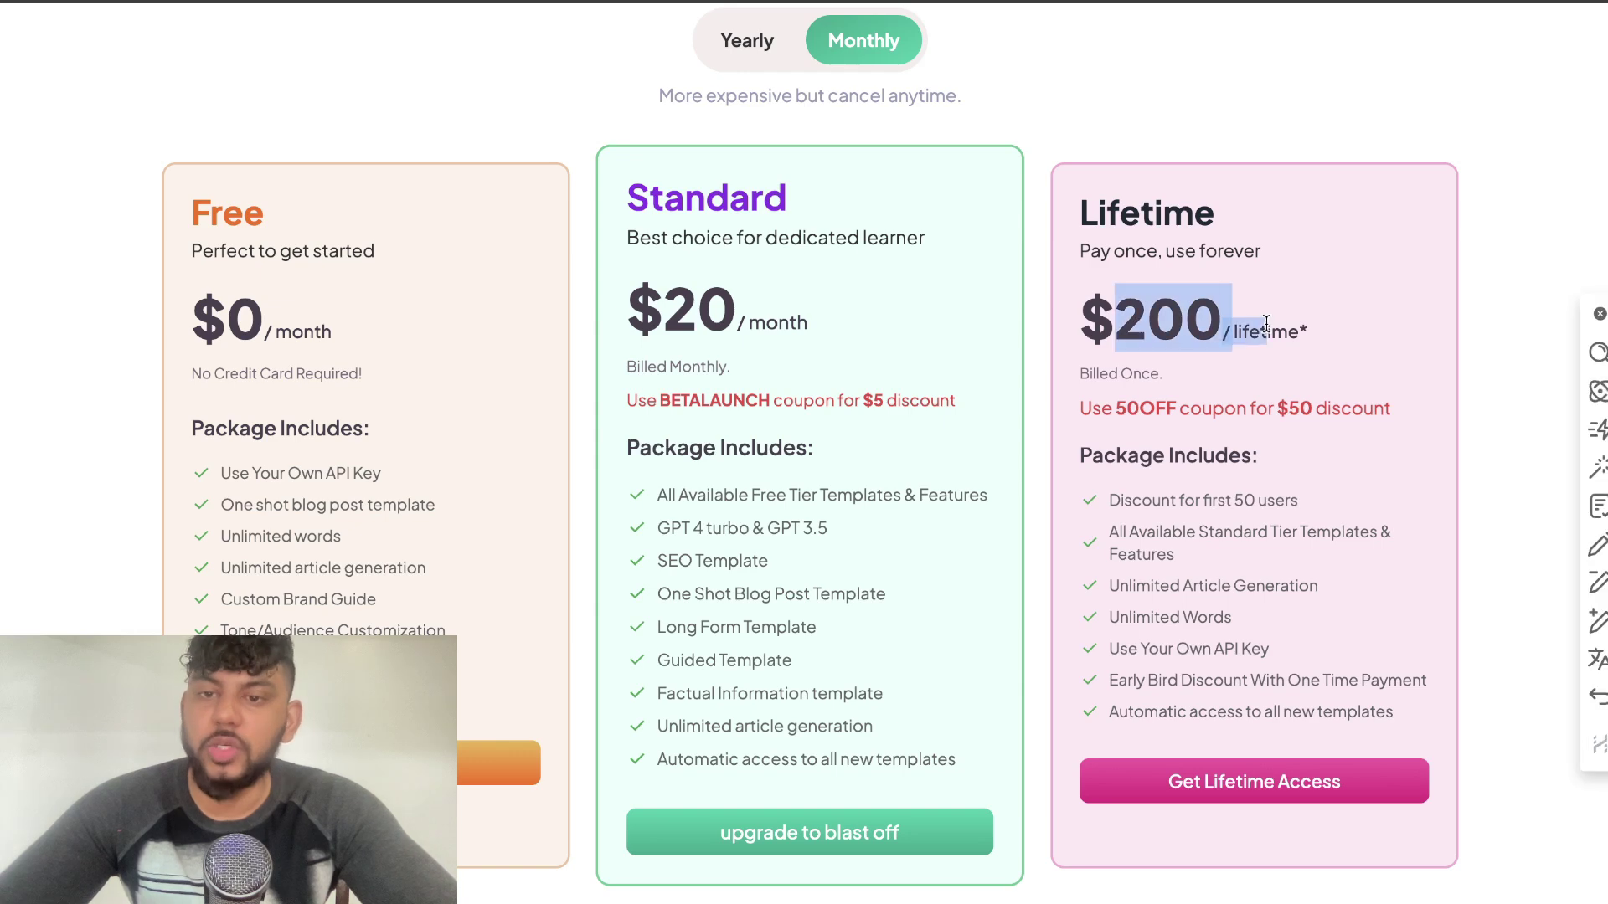
{"action": "left_click", "coordinate": [1199, 358]}
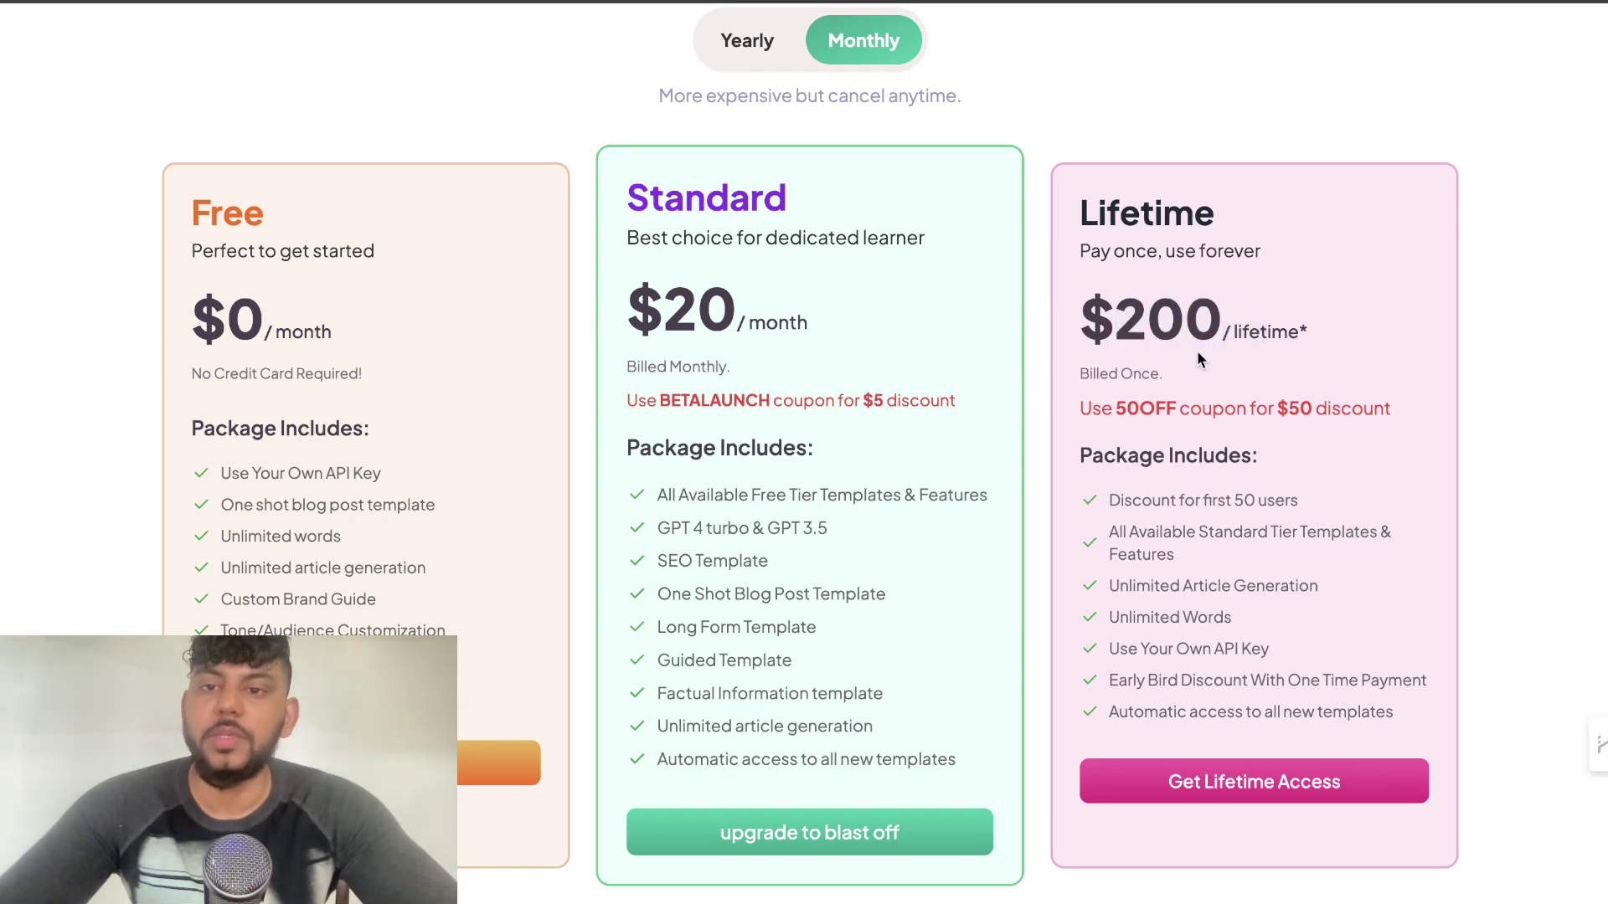
{"action": "scroll", "coordinate": [1321, 400], "scroll_direction": "up", "scroll_amount": 1}
- Highlight the $200 Lifetime price, then start a new article from the SEO Template
{"action": "left_click_drag", "start_coordinate": [1093, 361], "coordinate": [1220, 368]}
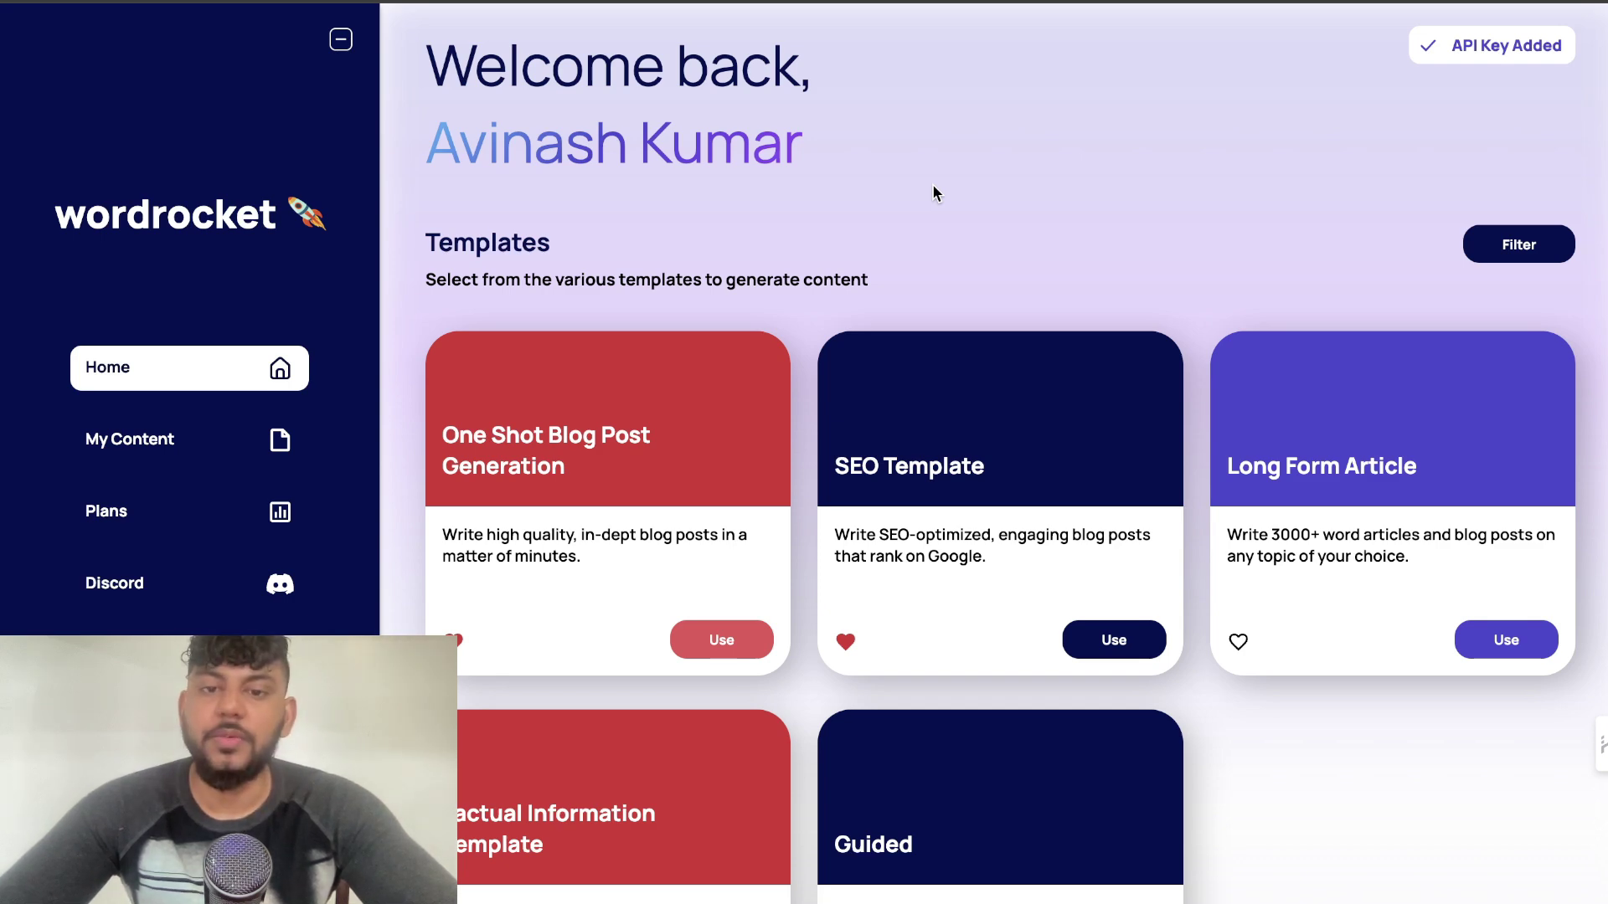
{"action": "scroll", "coordinate": [932, 190], "scroll_direction": "down", "scroll_amount": 2}
{"action": "left_click", "coordinate": [923, 253]}
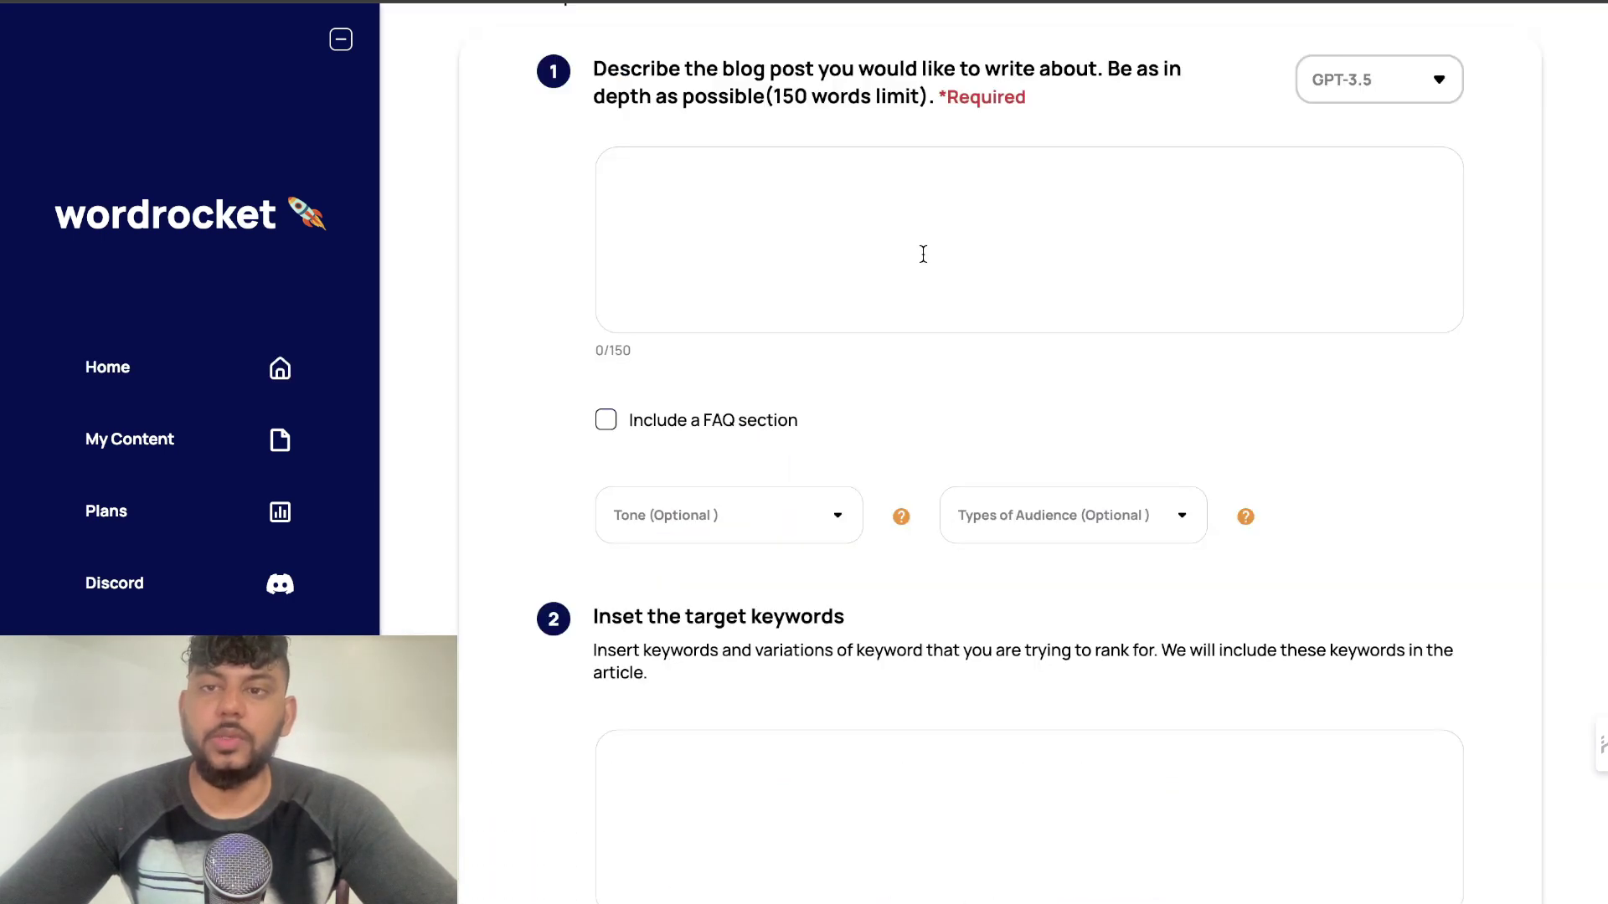
{"action": "scroll", "coordinate": [1023, 148], "scroll_direction": "up", "scroll_amount": 1}
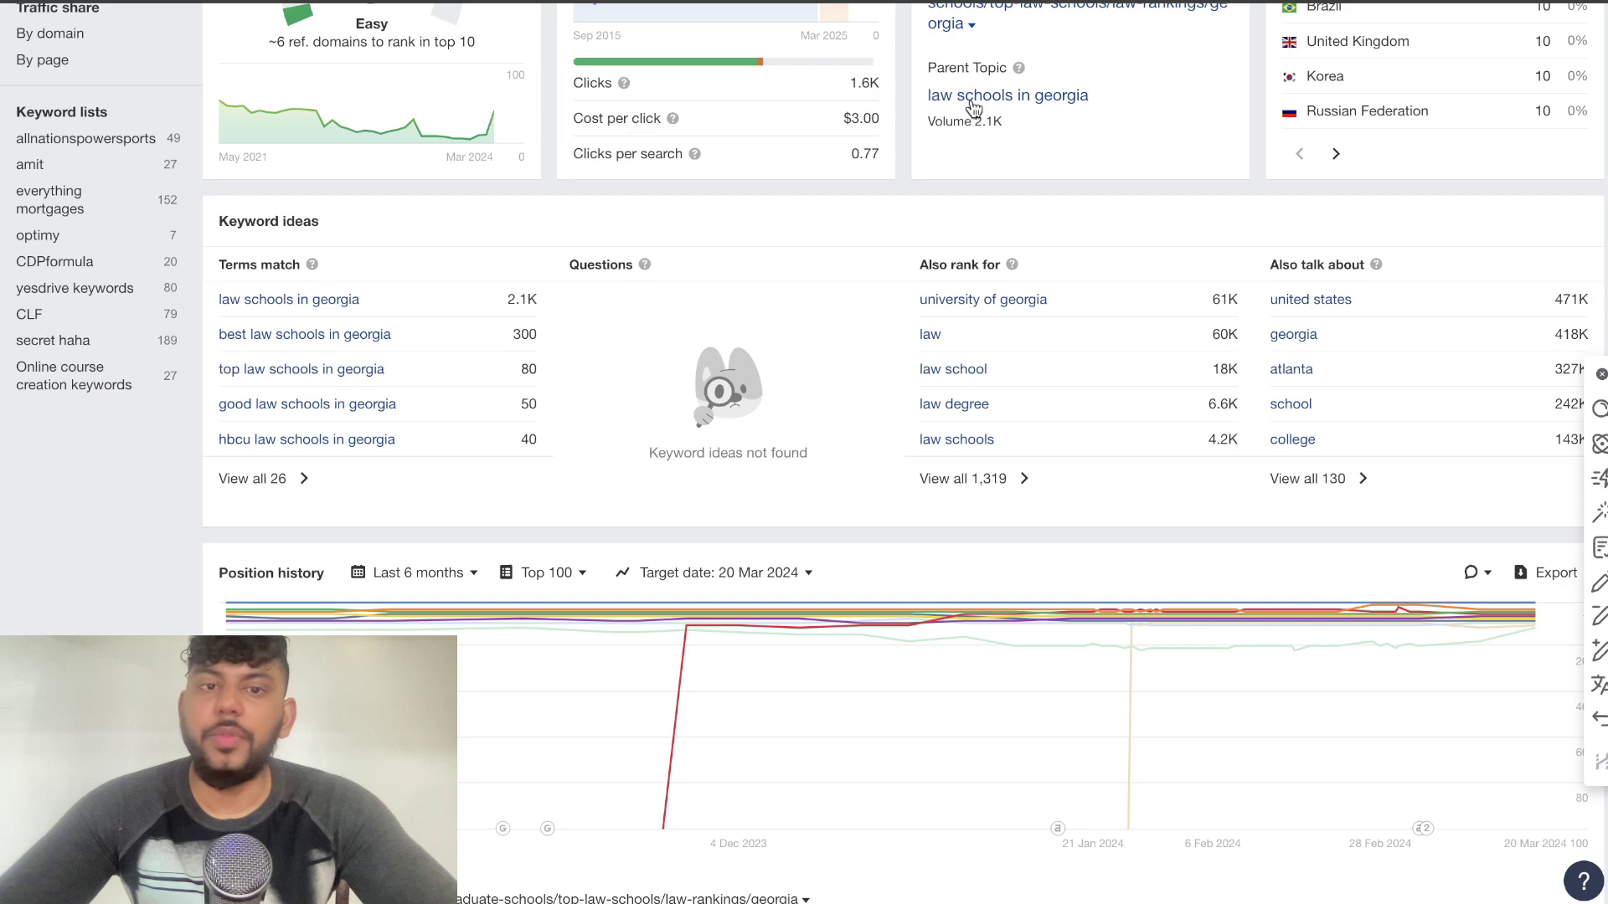
- Copy the keyword 'law schools in georgia' from the Ahrefs overview heading
{"action": "scroll", "coordinate": [623, 246], "scroll_direction": "up", "scroll_amount": 10}
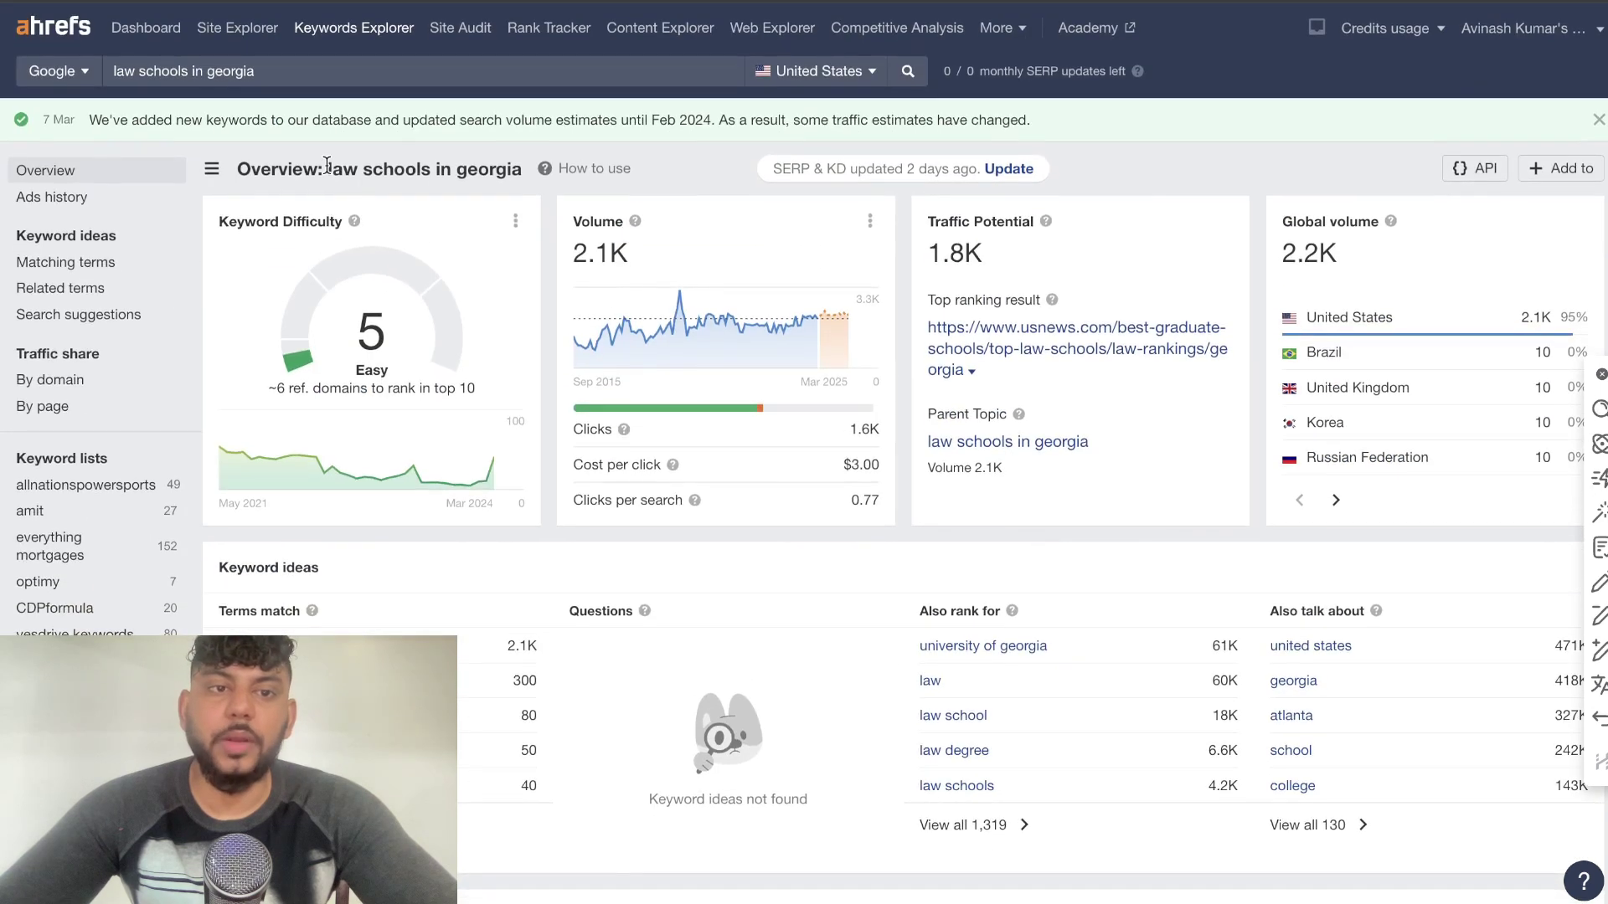
{"action": "left_click_drag", "start_coordinate": [327, 169], "coordinate": [524, 171]}
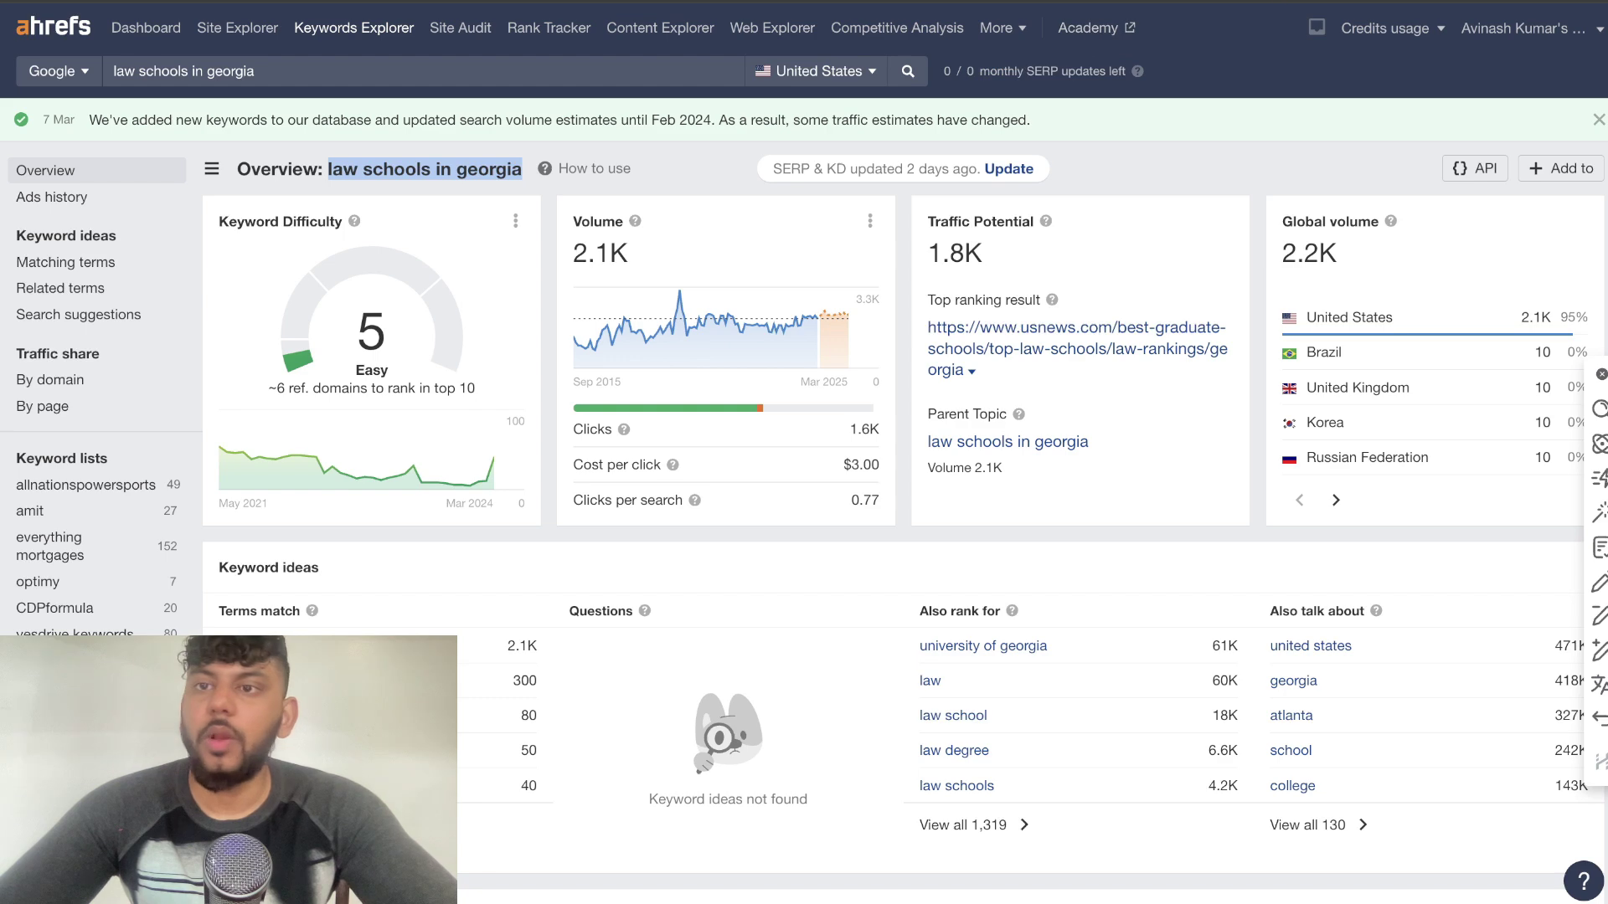
{"action": "right_click", "coordinate": [469, 162]}
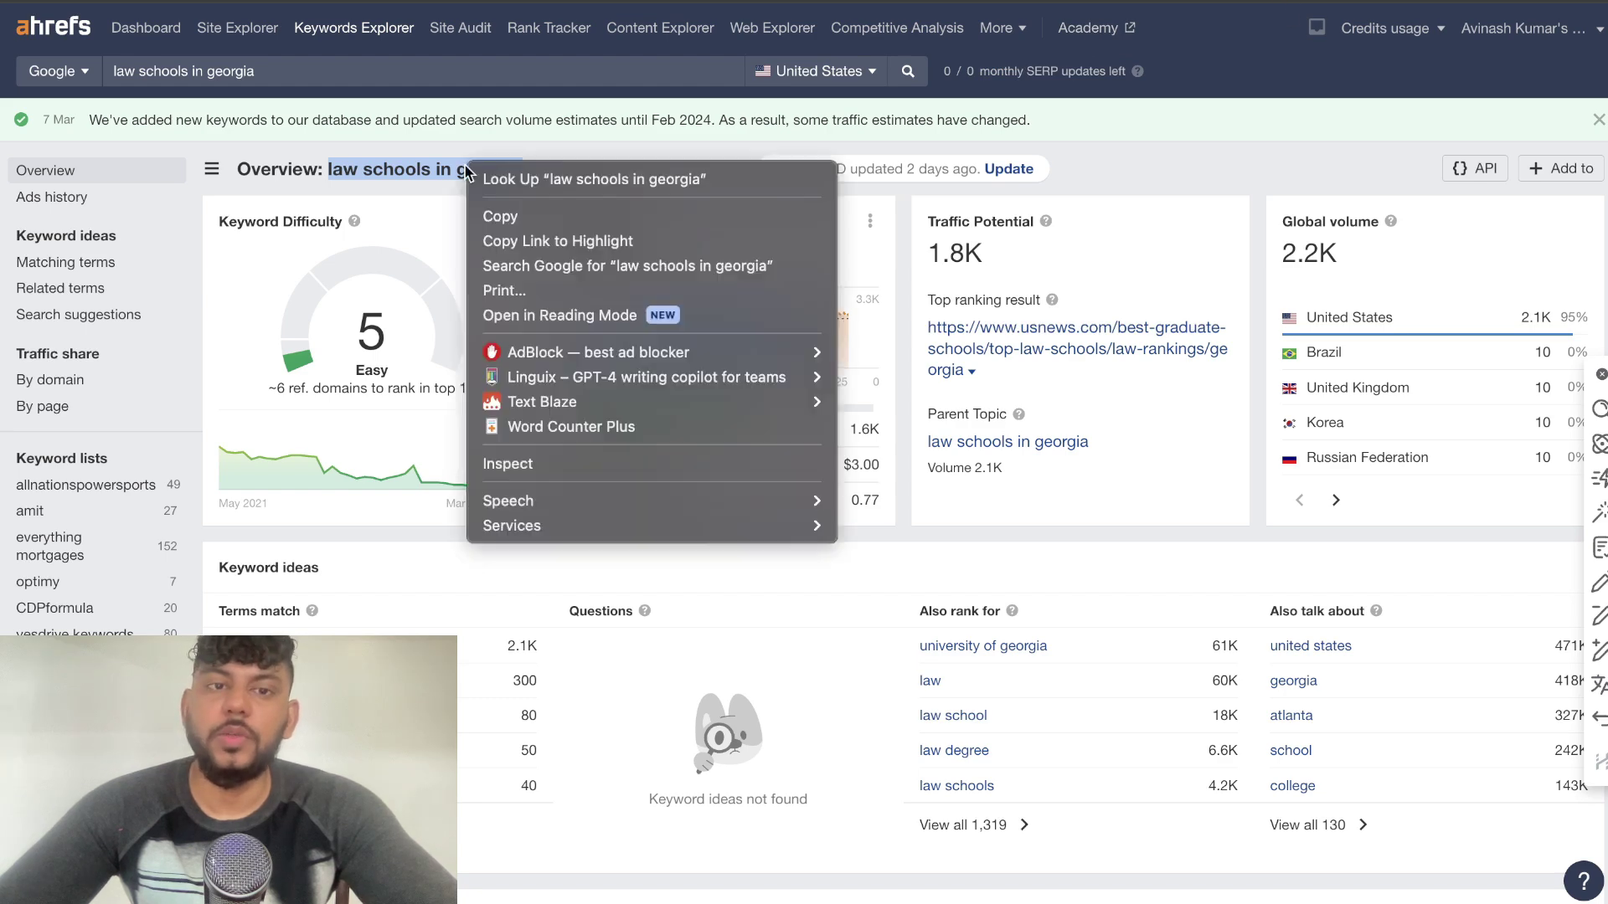
{"action": "left_click", "coordinate": [502, 213]}
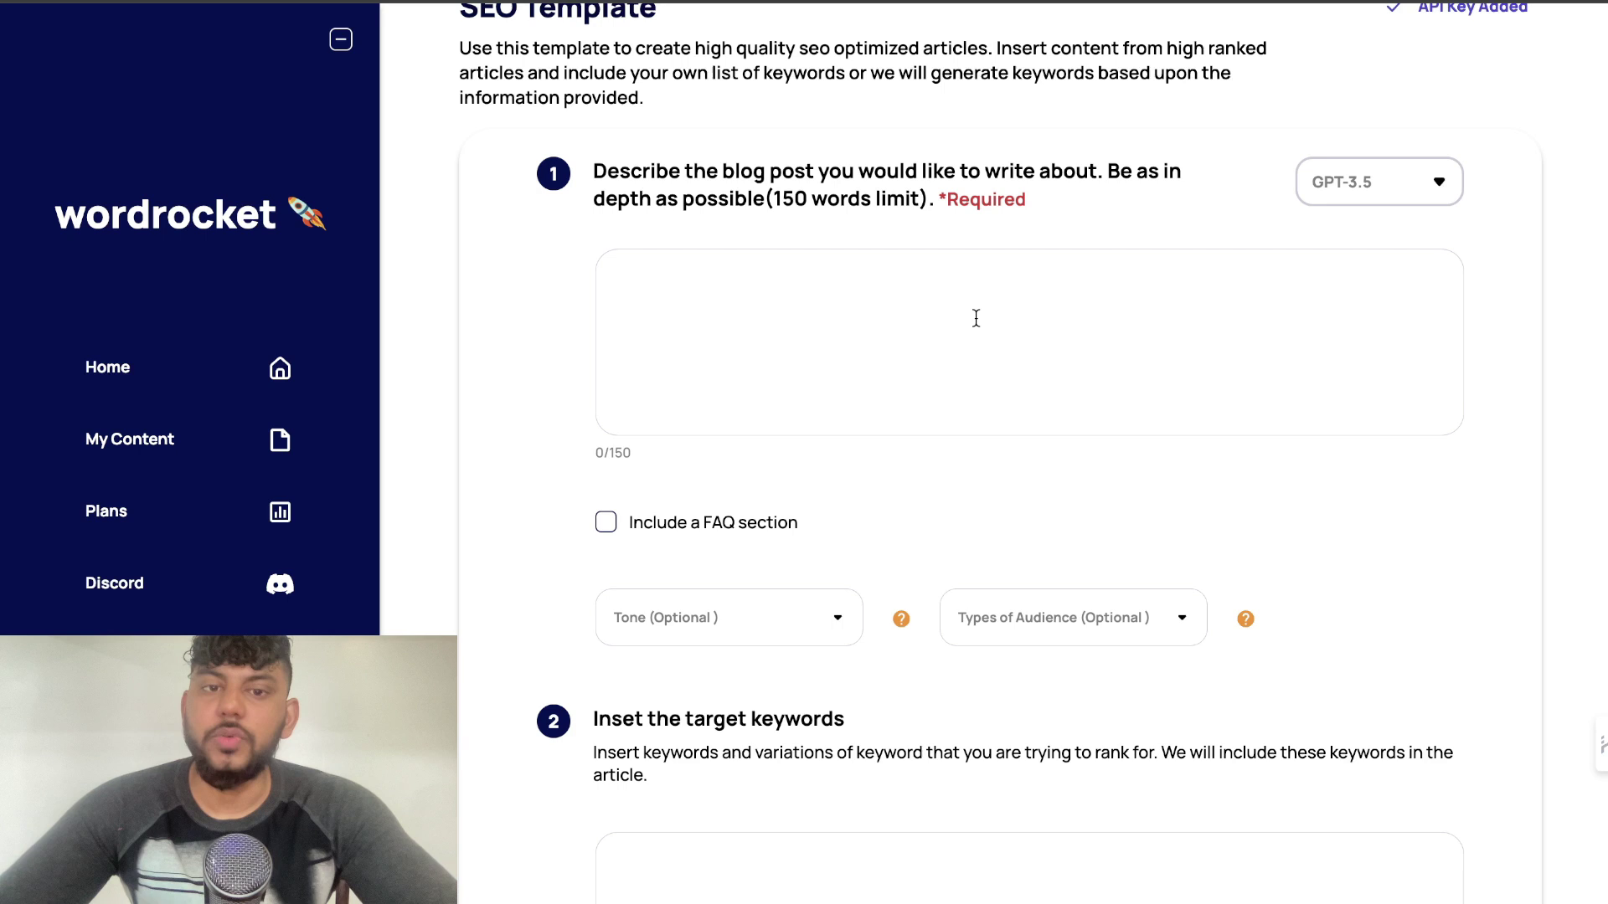
- Paste 'law schools in georgia' as the post description and include a FAQ section
{"action": "left_click", "coordinate": [977, 318]}
{"action": "key", "text": "ctrl+v"}
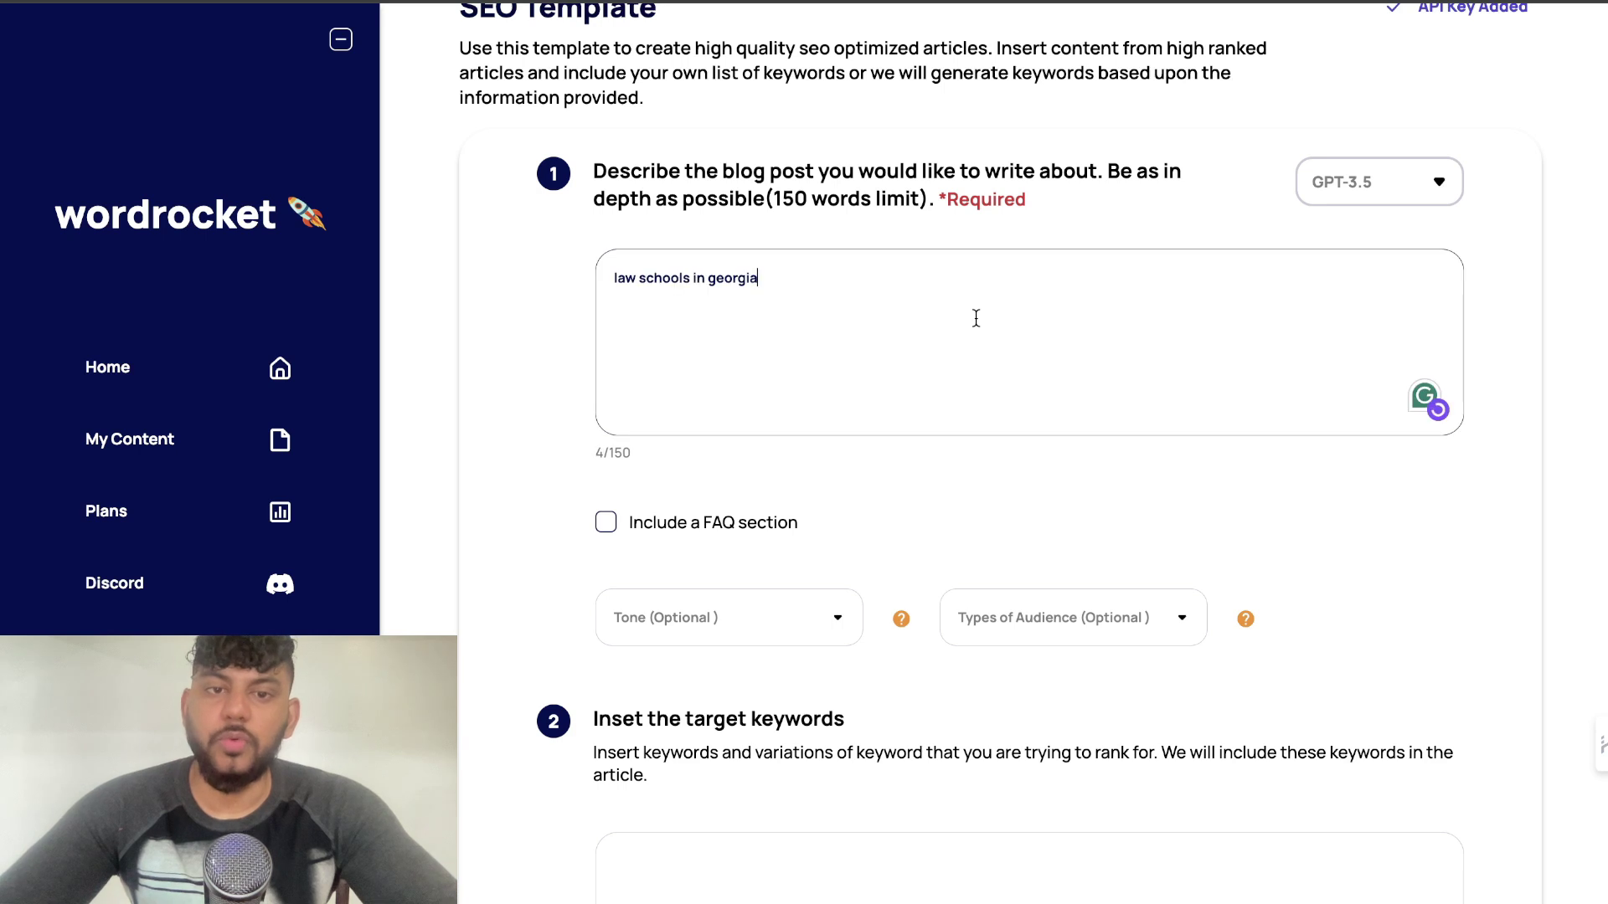
{"action": "left_click", "coordinate": [608, 528]}
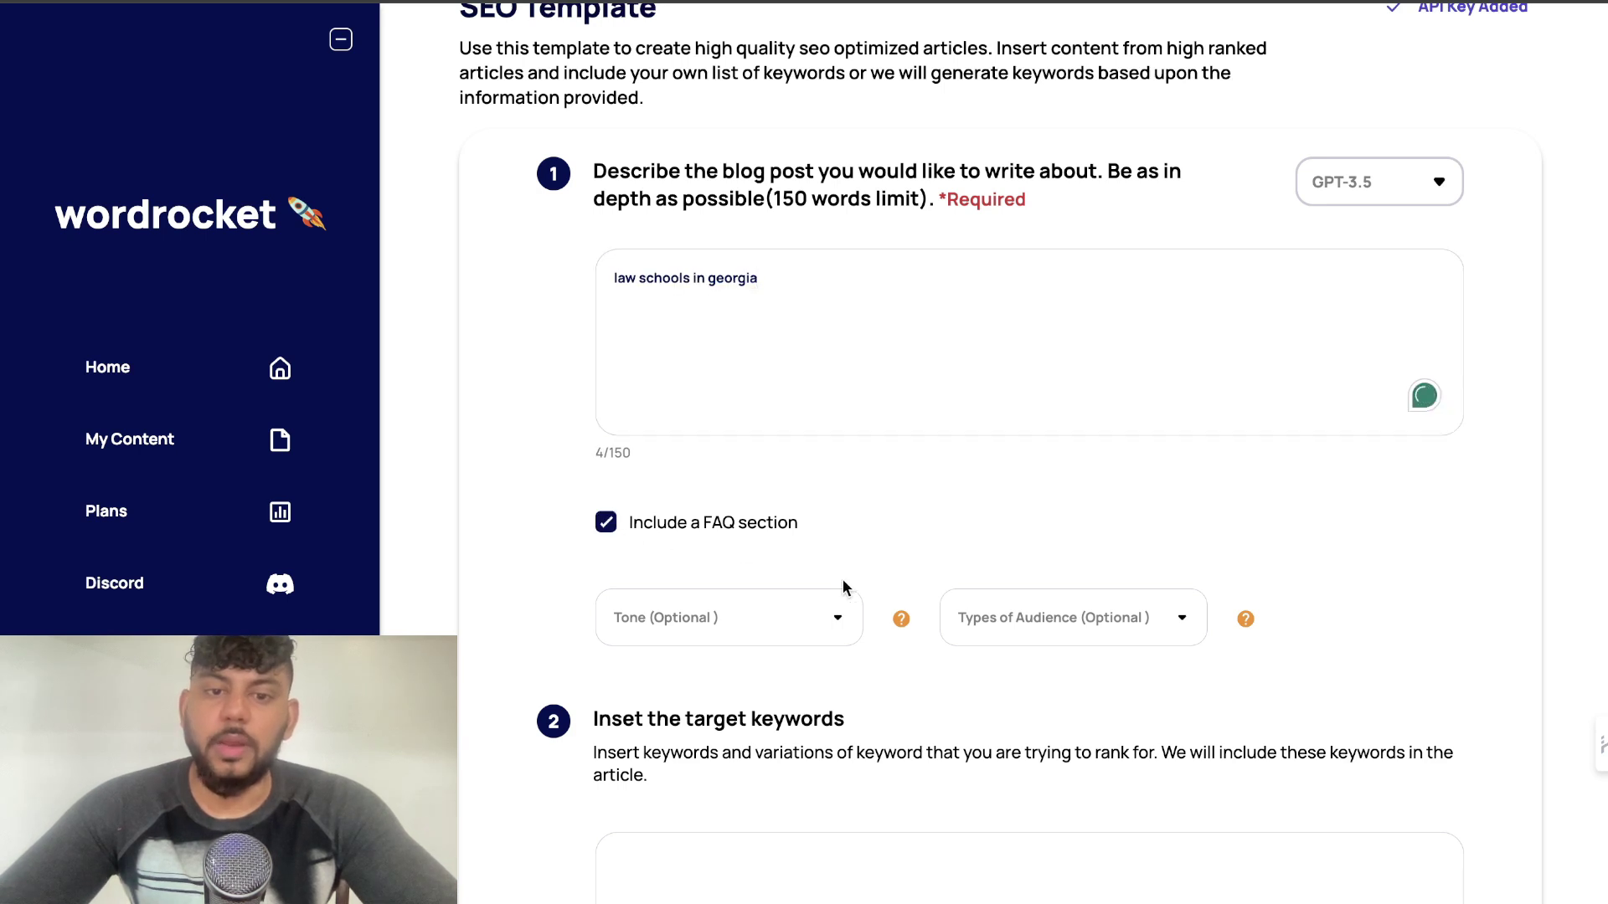
- Set the tone to Professional and the audience to Academics, then review the form
{"action": "left_click", "coordinate": [775, 617]}
{"action": "left_click", "coordinate": [746, 664]}
{"action": "left_click", "coordinate": [1009, 618]}
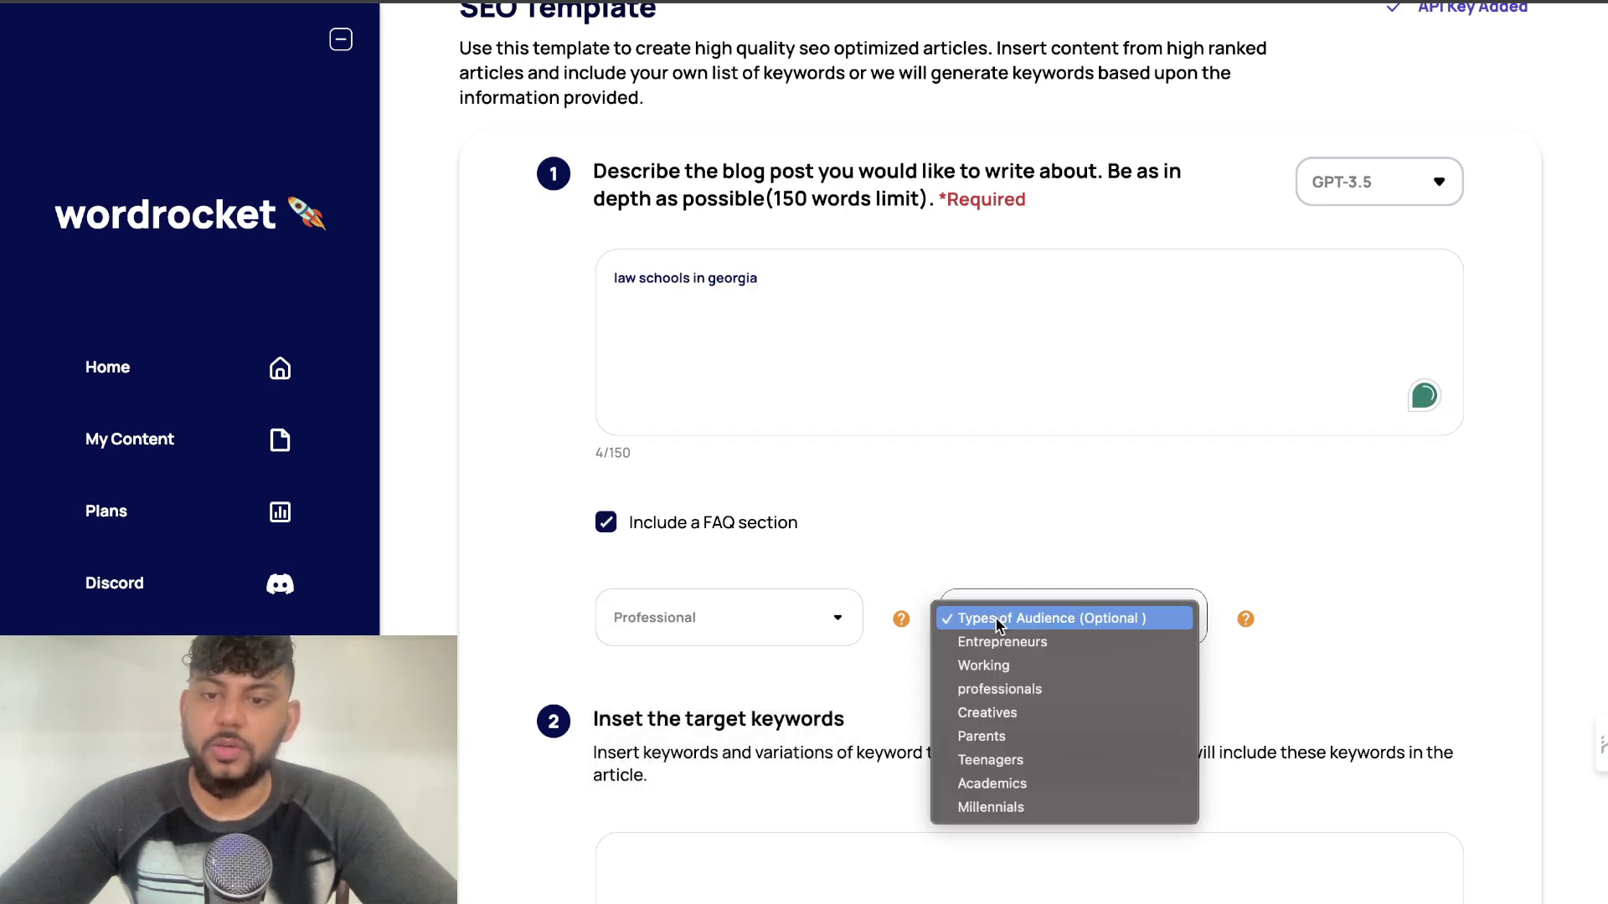
{"action": "left_click", "coordinate": [1028, 785]}
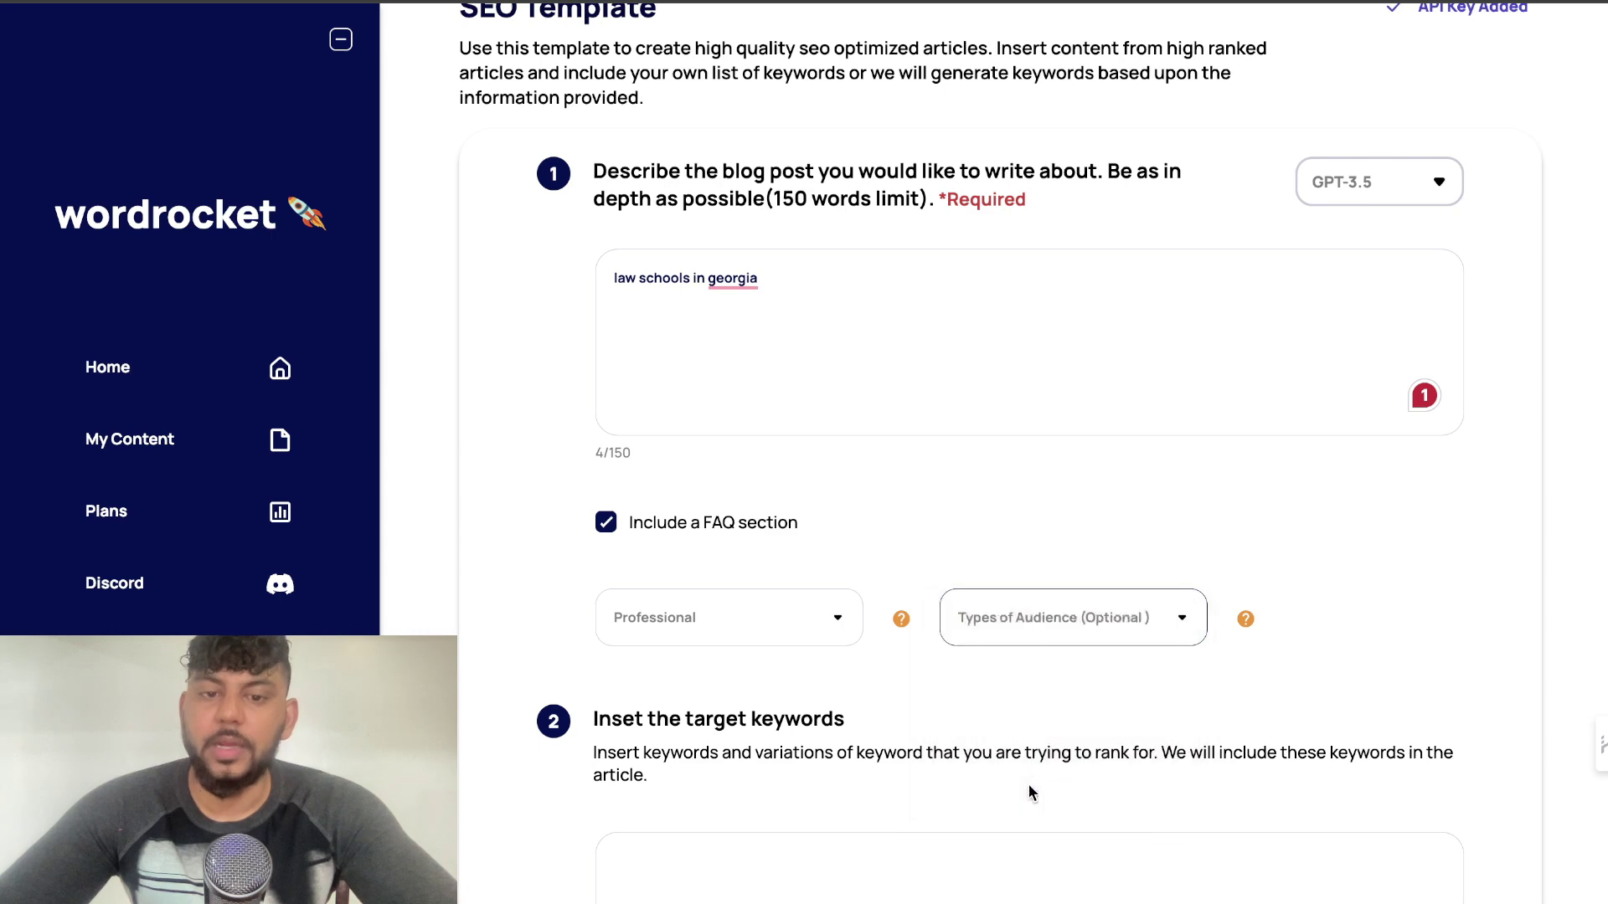
{"action": "scroll", "coordinate": [1036, 681], "scroll_direction": "down", "scroll_amount": 3}
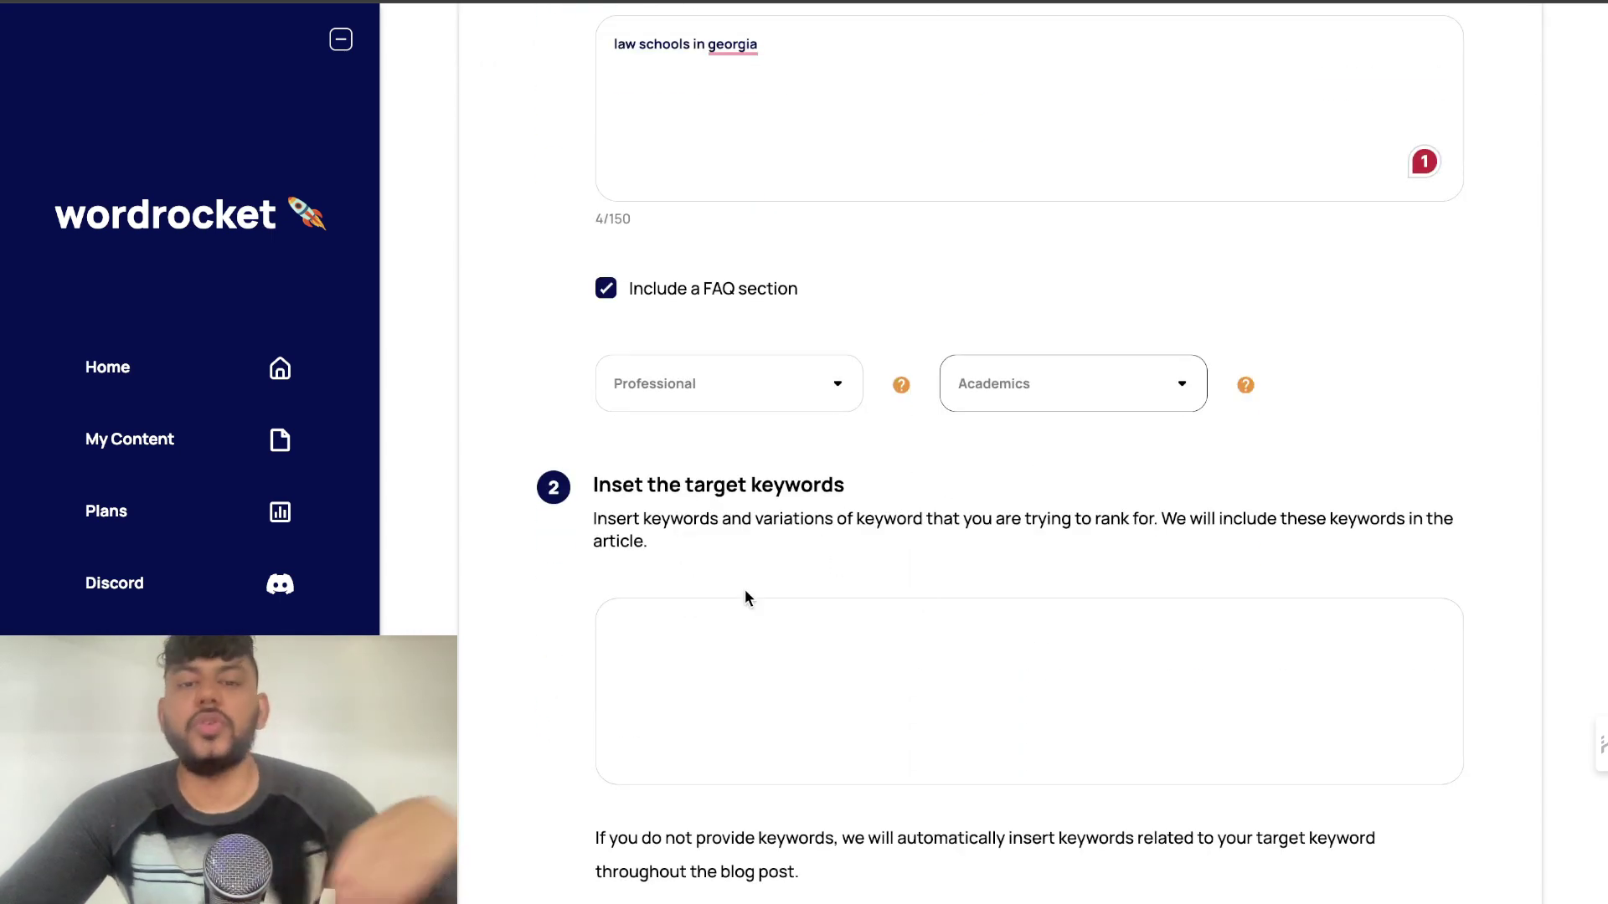
{"action": "scroll", "coordinate": [746, 595], "scroll_direction": "down", "scroll_amount": 5}
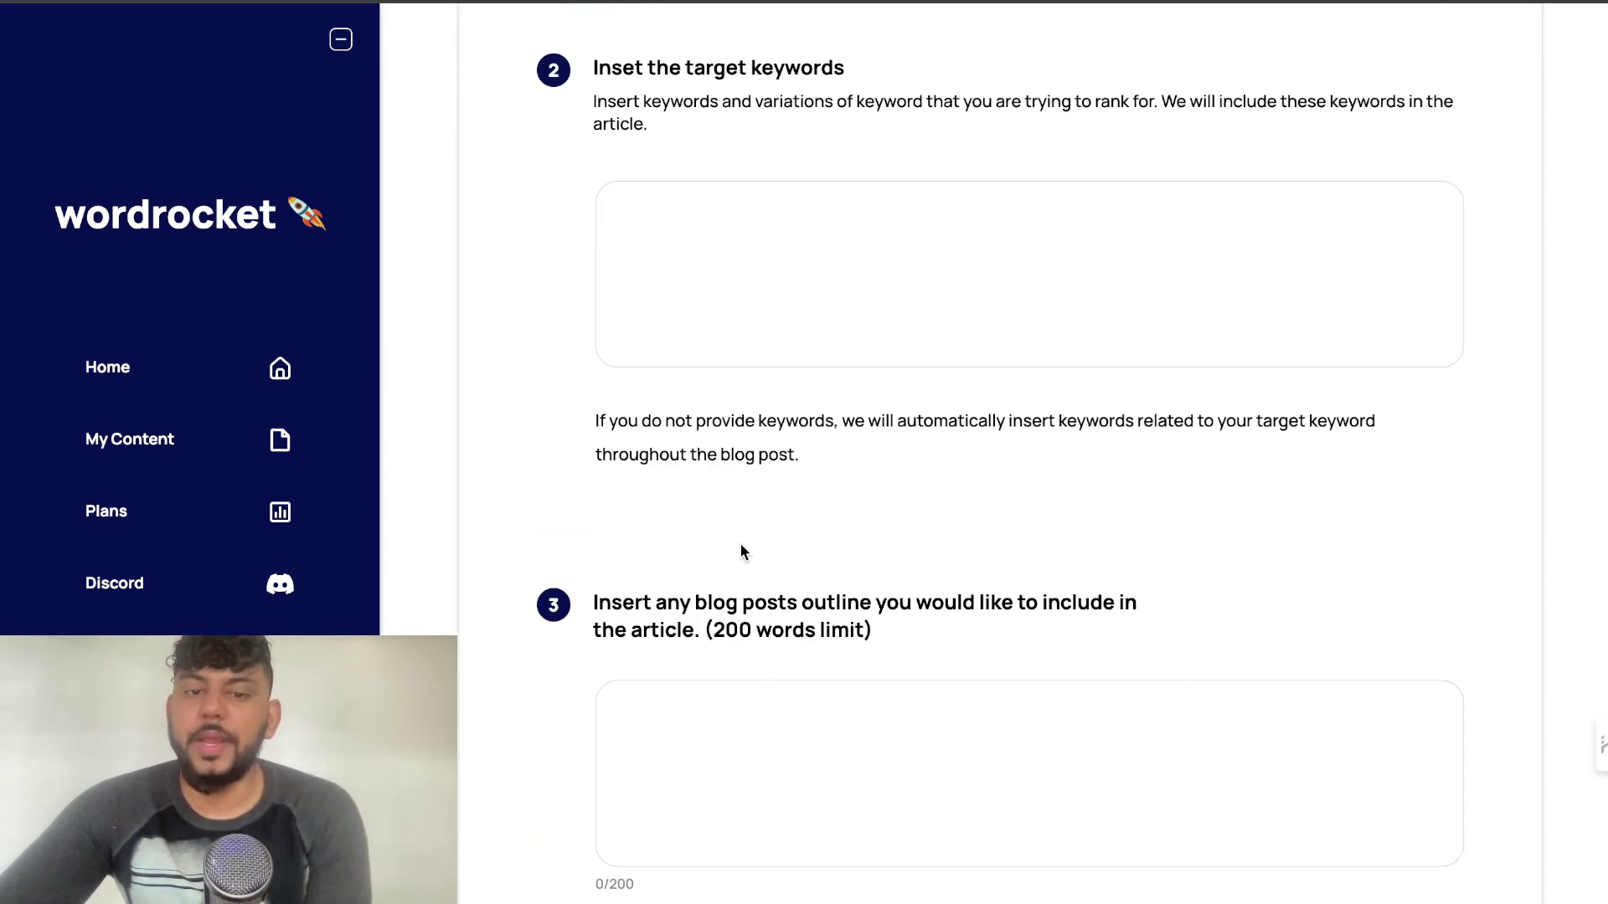
{"action": "scroll", "coordinate": [757, 634], "scroll_direction": "down", "scroll_amount": 1}
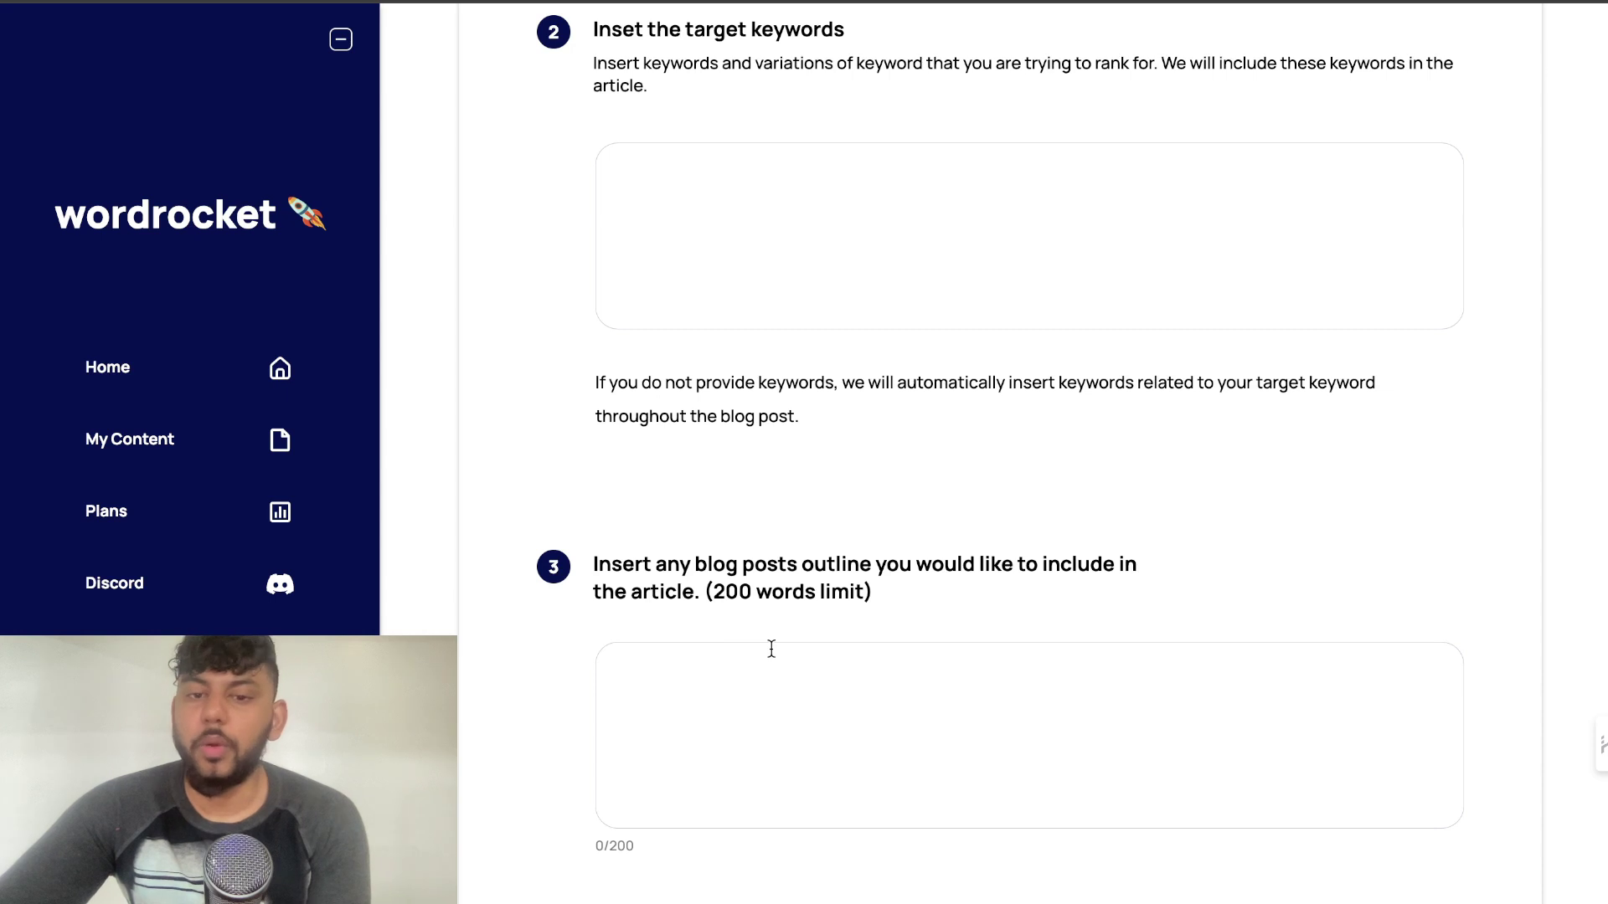
{"action": "scroll", "coordinate": [771, 649], "scroll_direction": "down", "scroll_amount": 1}
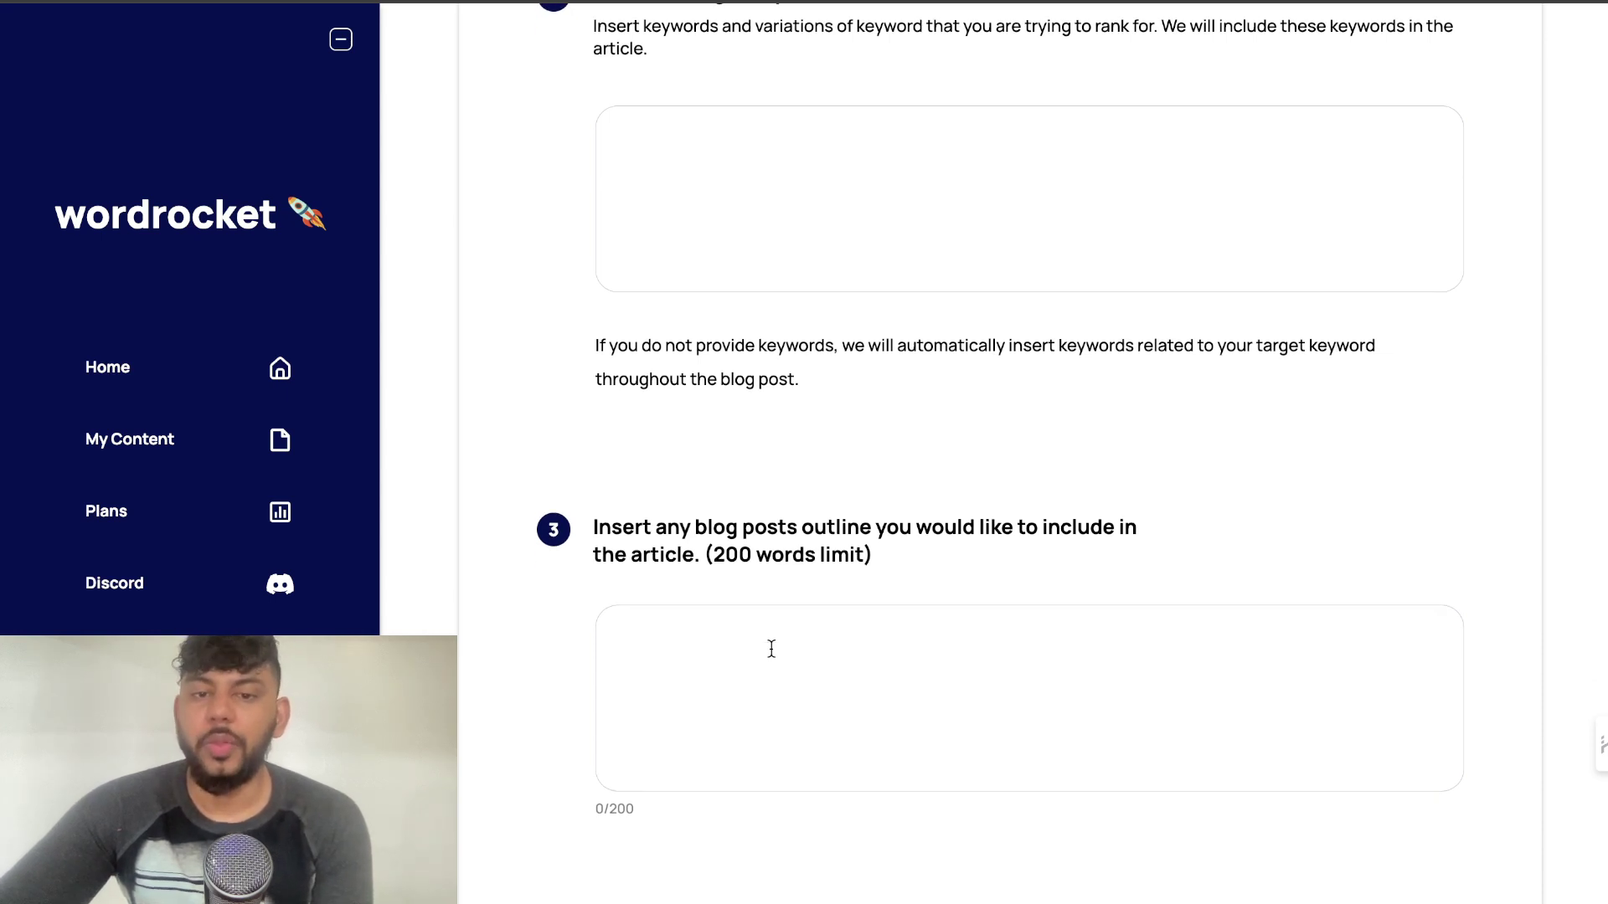
{"action": "scroll", "coordinate": [771, 649], "scroll_direction": "up", "scroll_amount": 2}
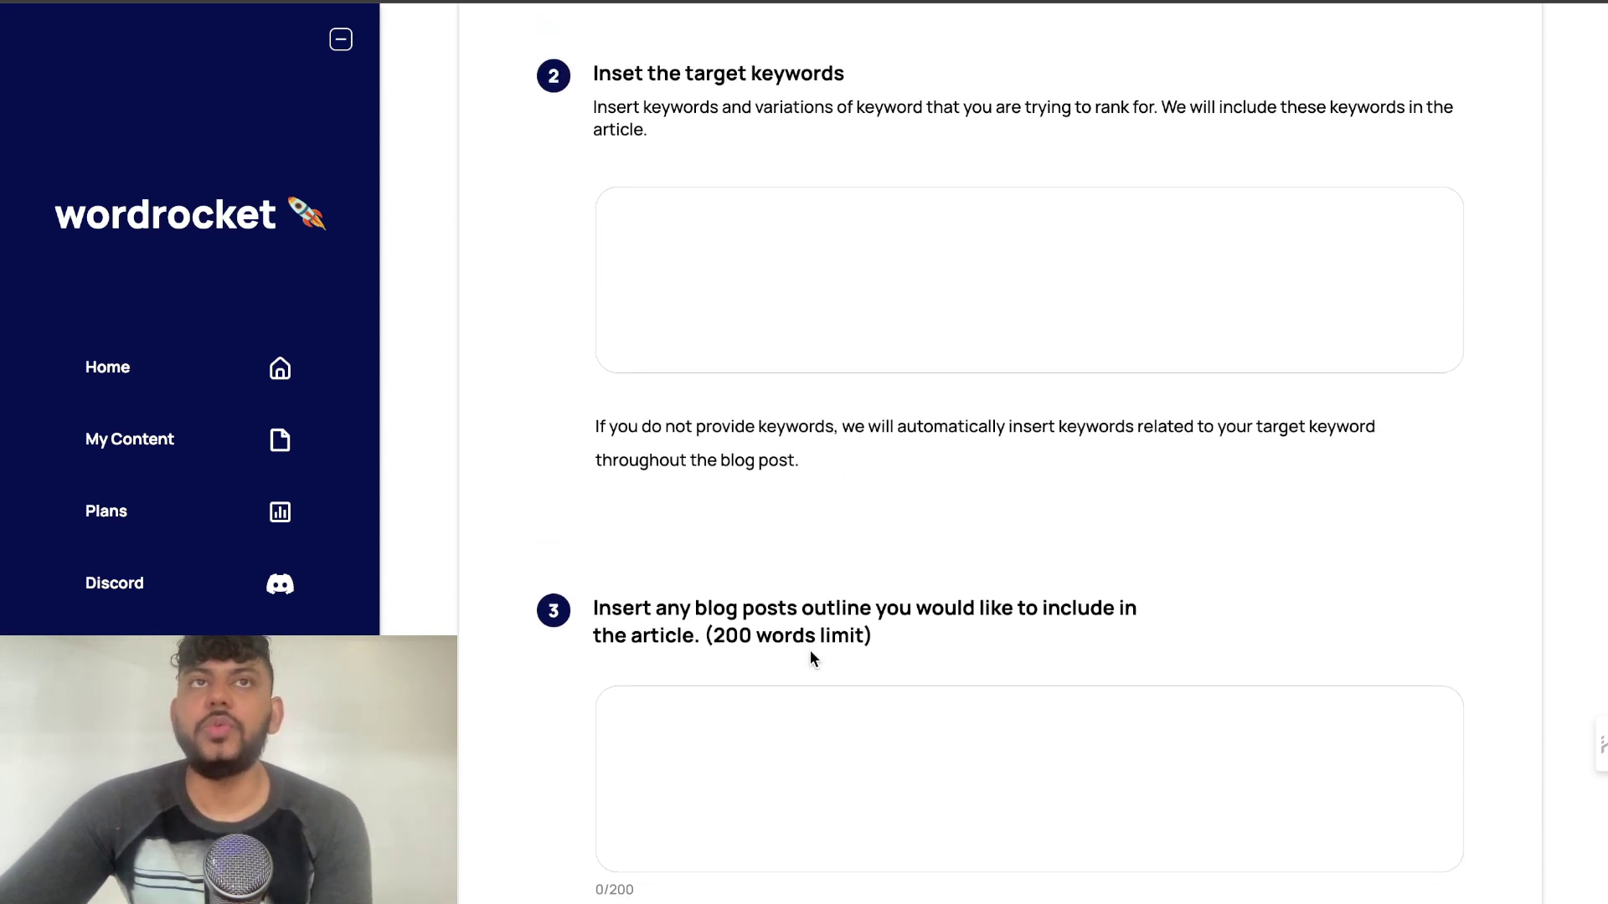
{"action": "scroll", "coordinate": [811, 650], "scroll_direction": "up", "scroll_amount": 14}
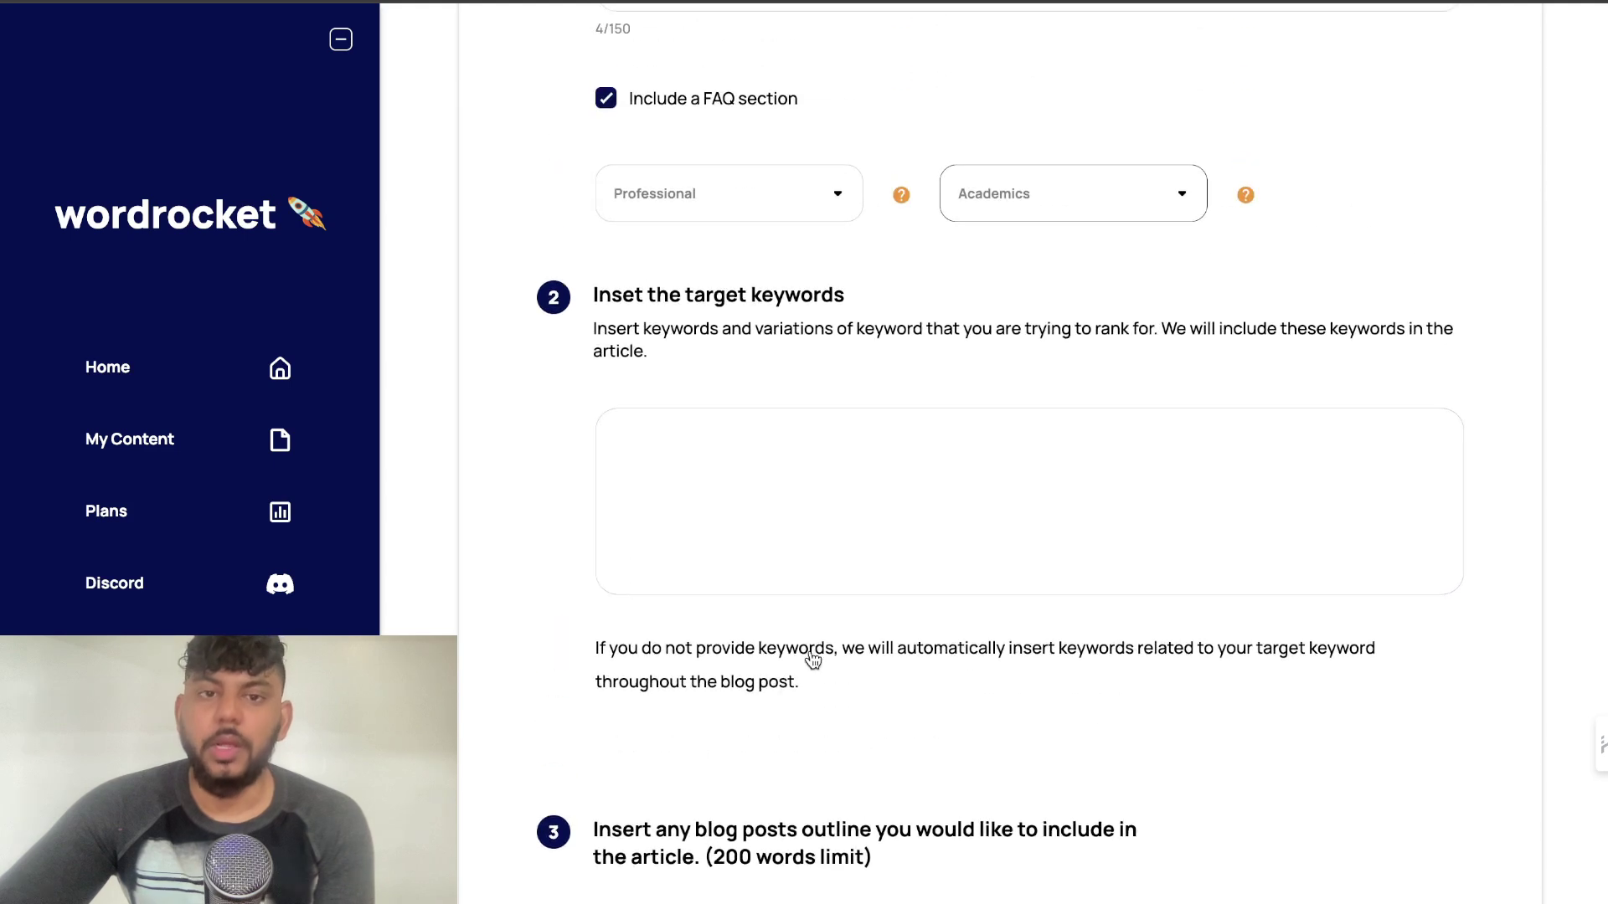
{"action": "scroll", "coordinate": [838, 527], "scroll_direction": "up", "scroll_amount": 3}
{"action": "scroll", "coordinate": [855, 528], "scroll_direction": "down", "scroll_amount": 20}
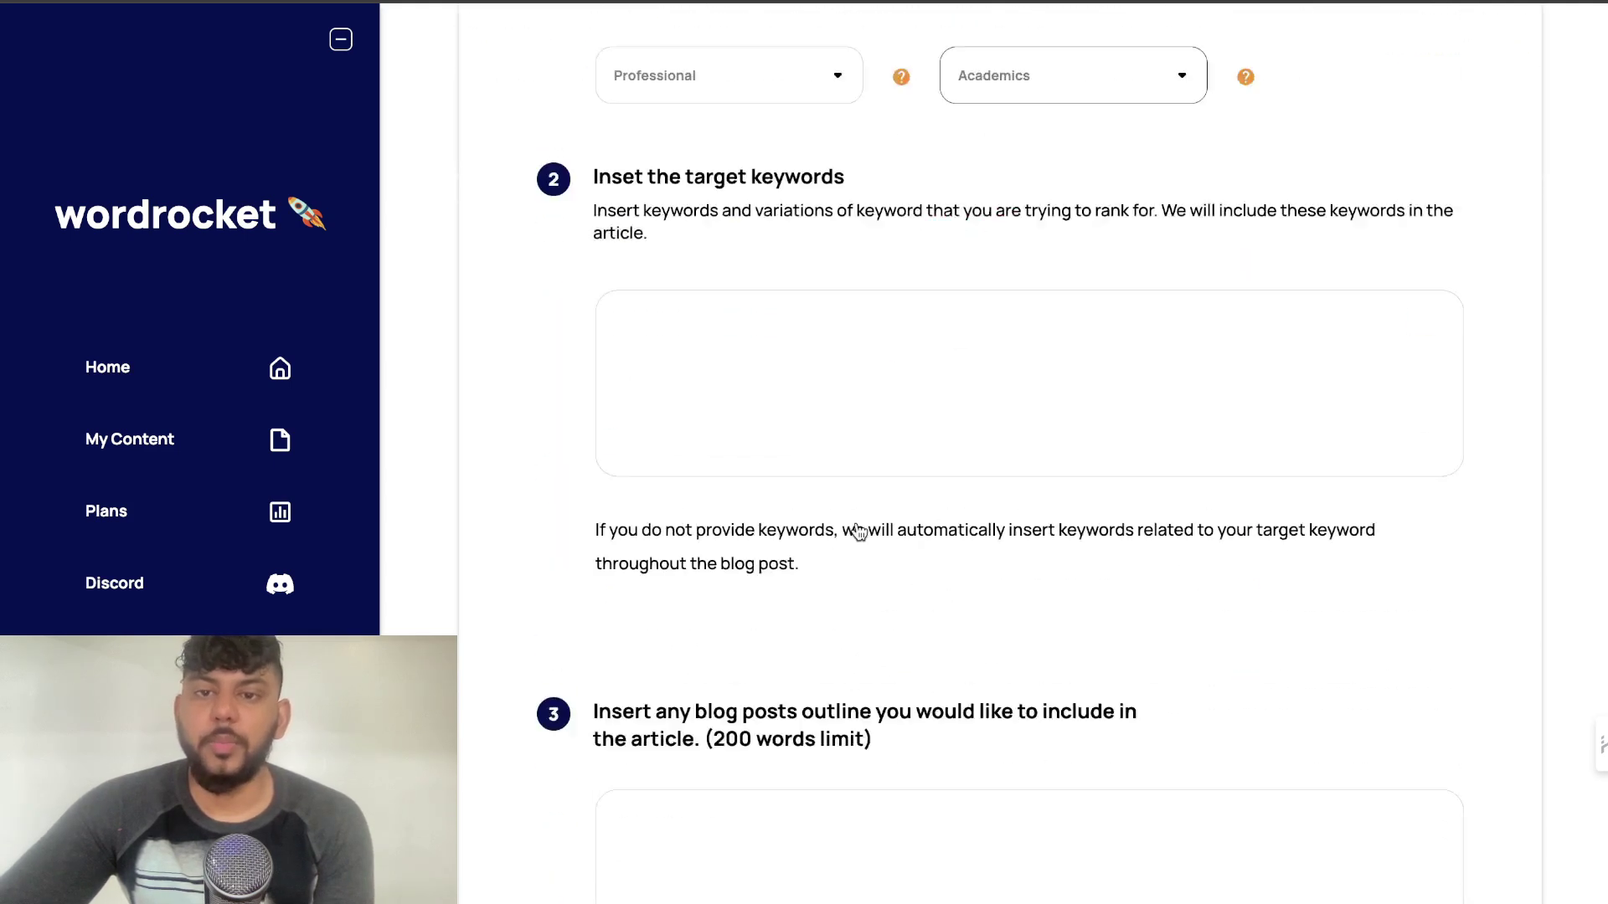
{"action": "scroll", "coordinate": [855, 528], "scroll_direction": "up", "scroll_amount": 8}
{"action": "scroll", "coordinate": [1166, 203], "scroll_direction": "up", "scroll_amount": 13}
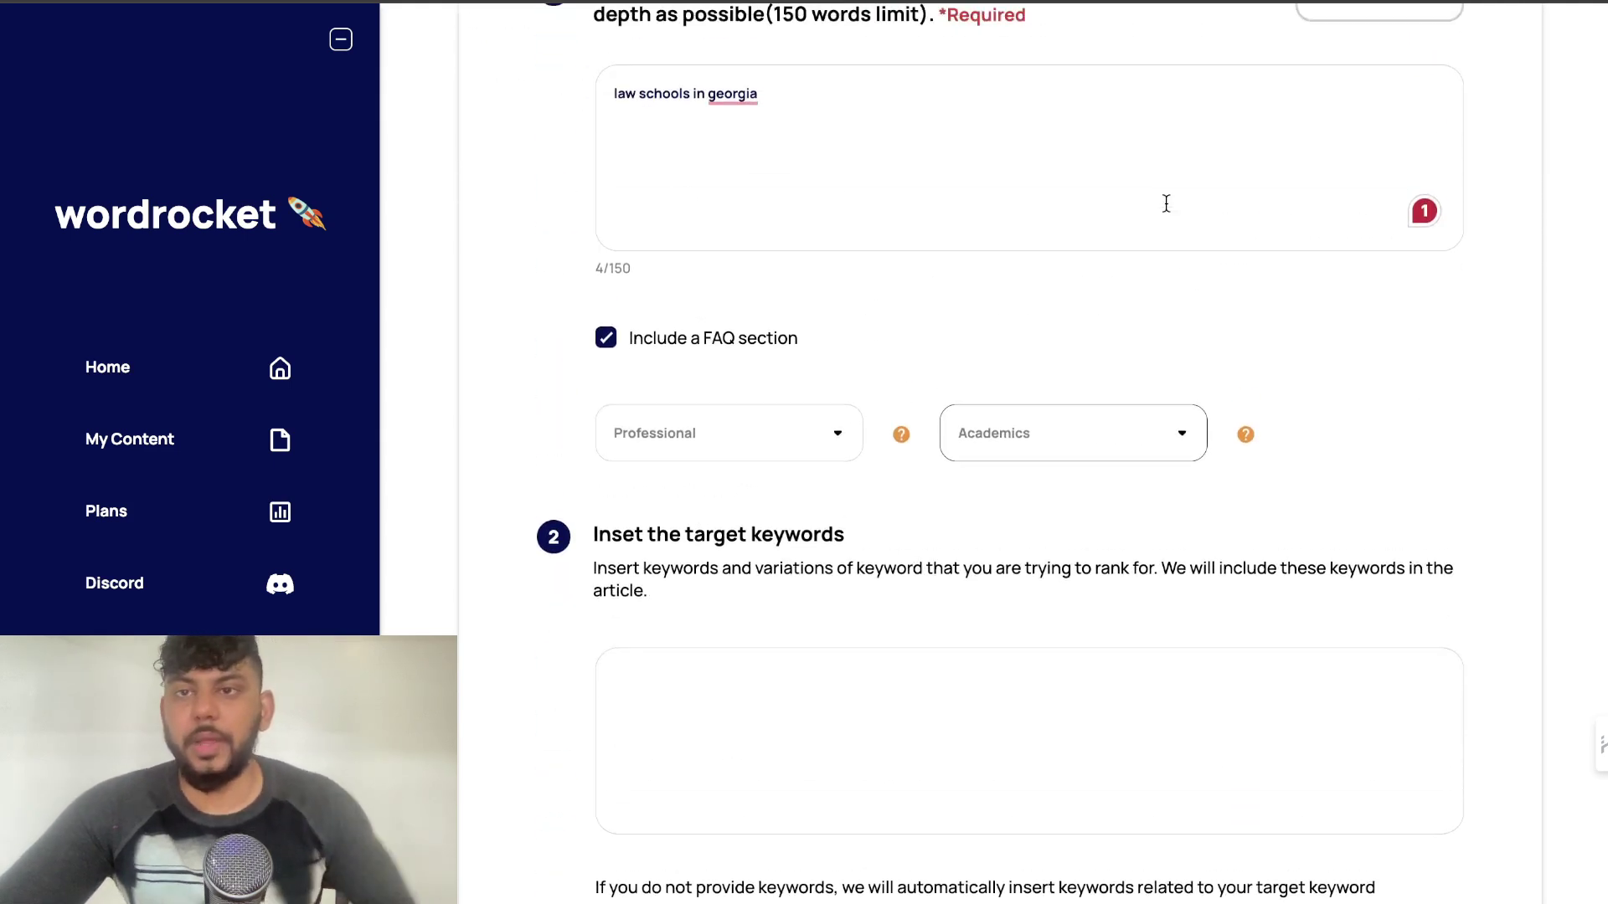
{"action": "scroll", "coordinate": [1166, 205], "scroll_direction": "down", "scroll_amount": 10}
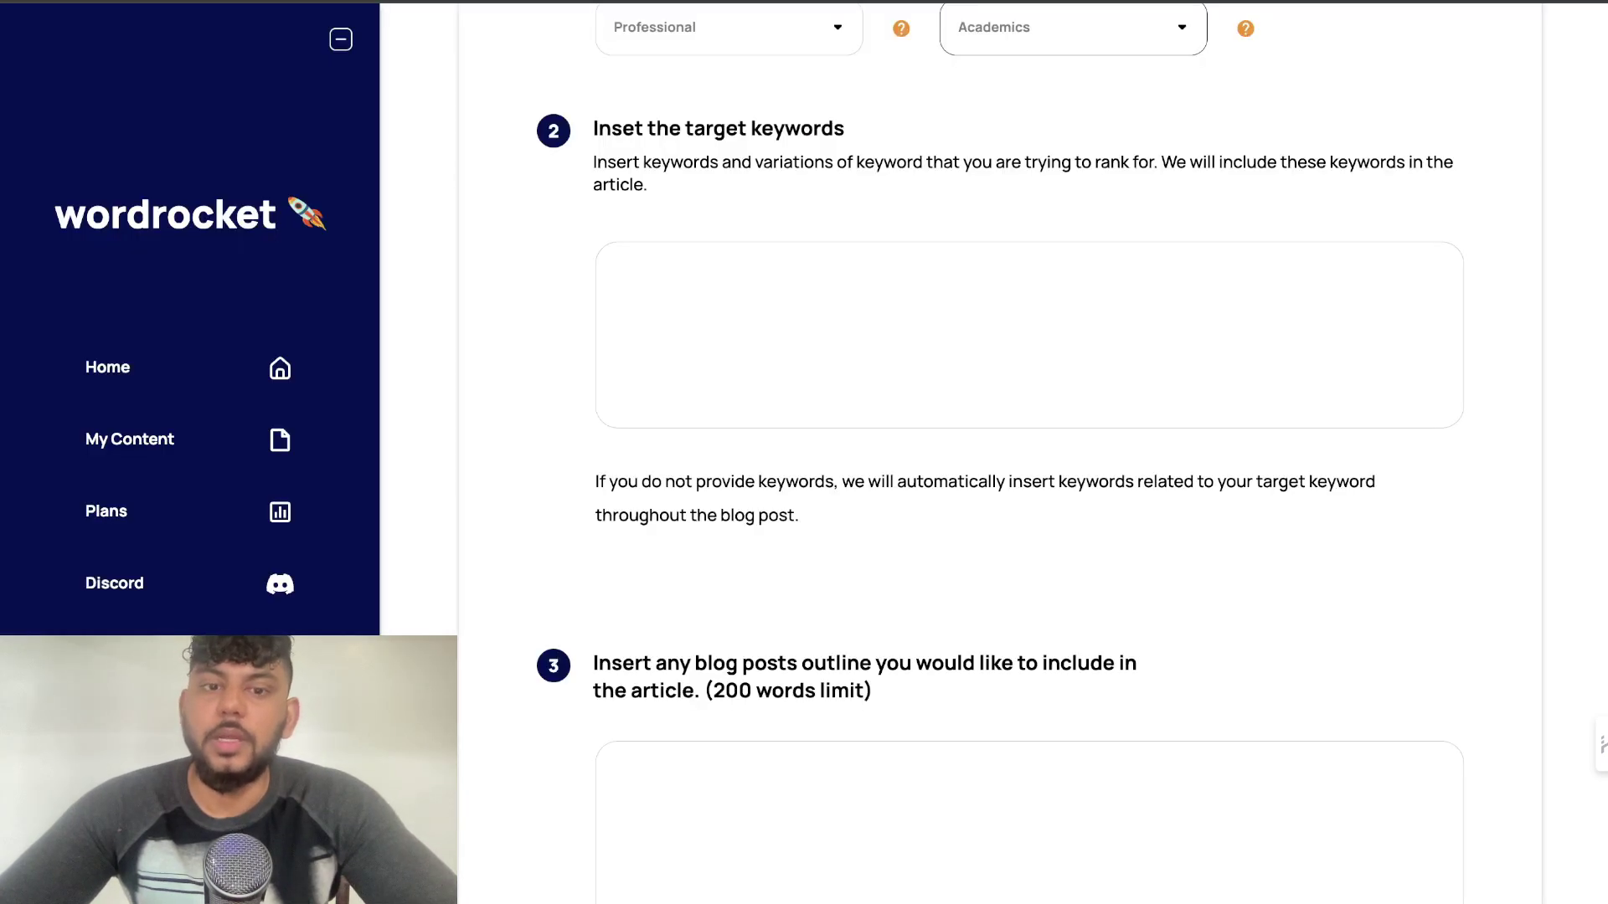
{"action": "scroll", "coordinate": [871, 352], "scroll_direction": "down", "scroll_amount": 7}
{"action": "left_click", "coordinate": [789, 634]}
{"action": "type", "text": "https://testprepbot.com/free-lsat-ai-tutor/"}
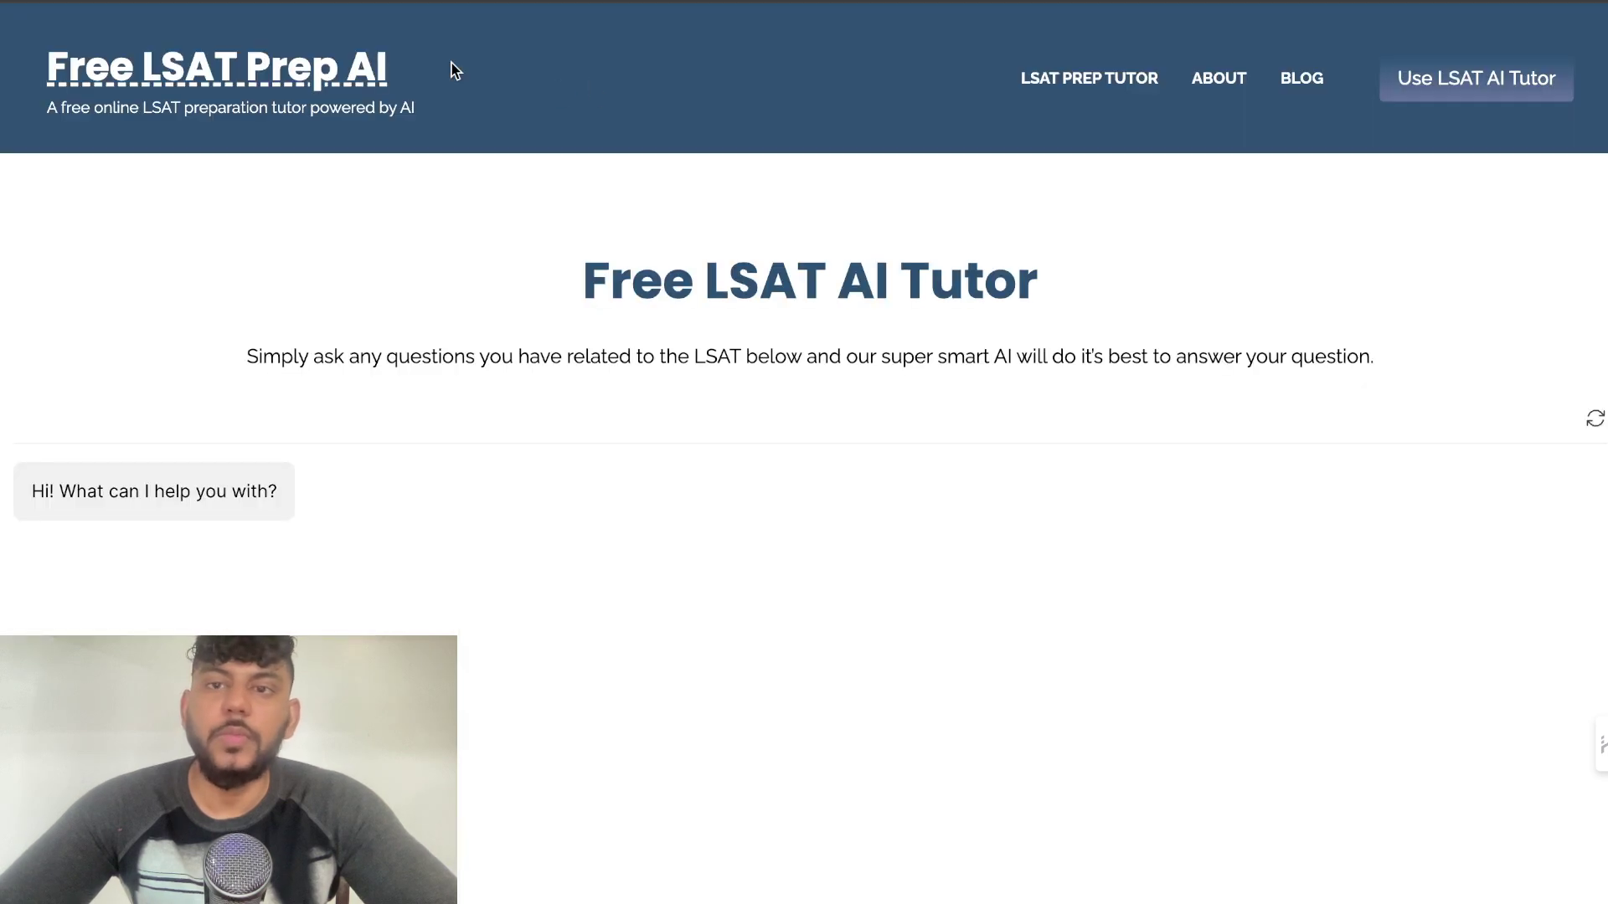
{"action": "left_click", "coordinate": [449, 64]}
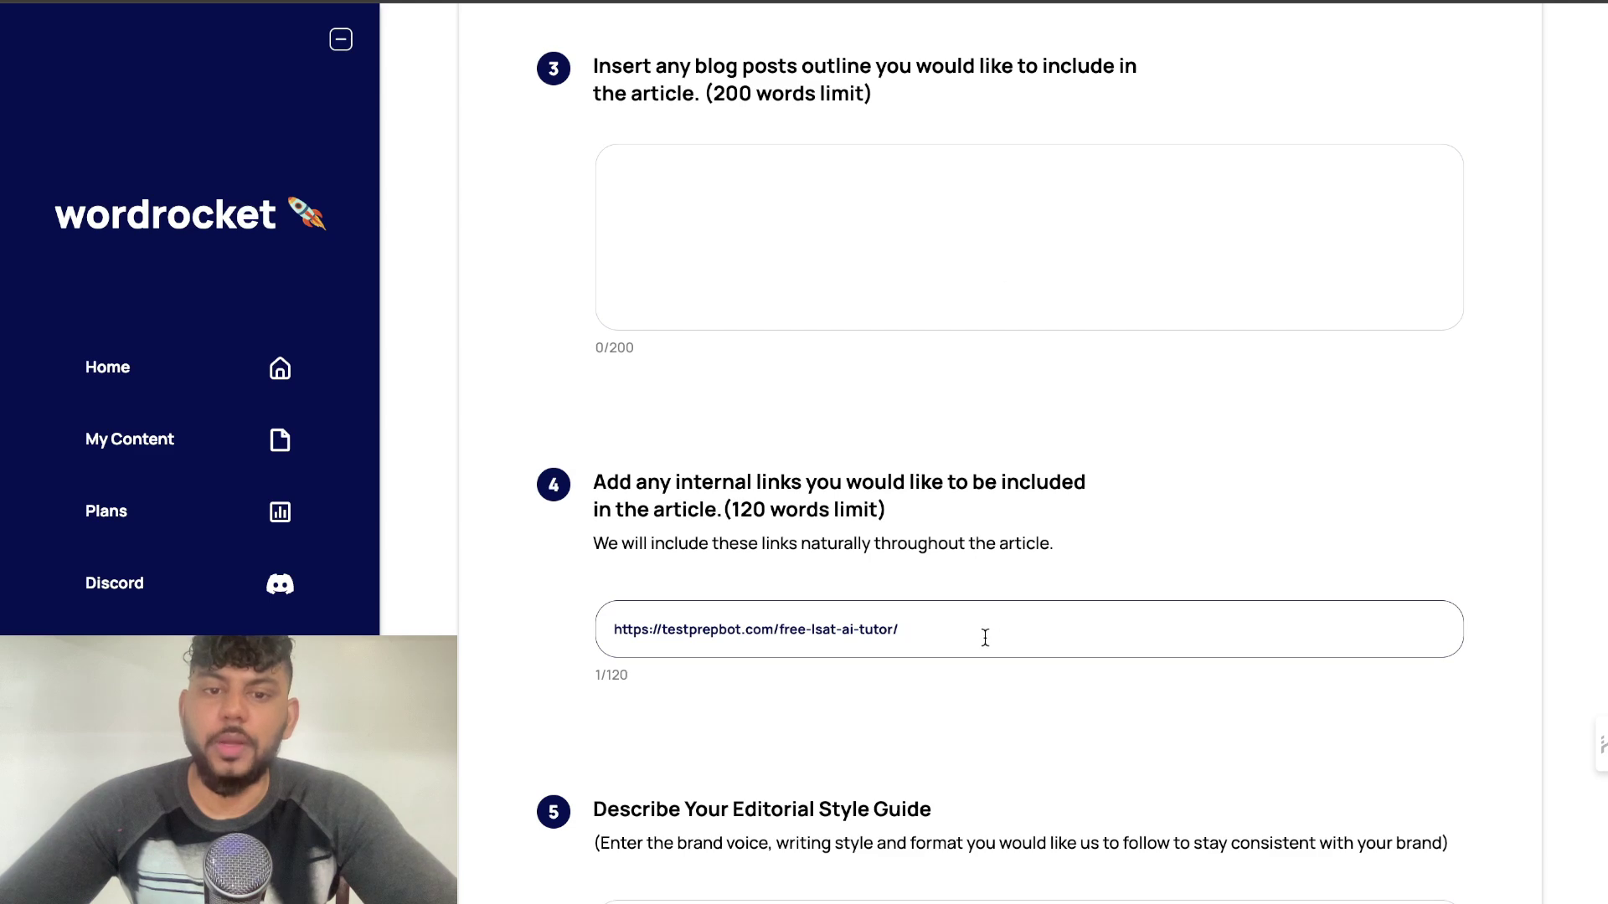
{"action": "type", "text": "https://testprepbot.com/"}
- Start the editorial style guide description with 'pro'
{"action": "scroll", "coordinate": [875, 739], "scroll_direction": "down", "scroll_amount": 3}
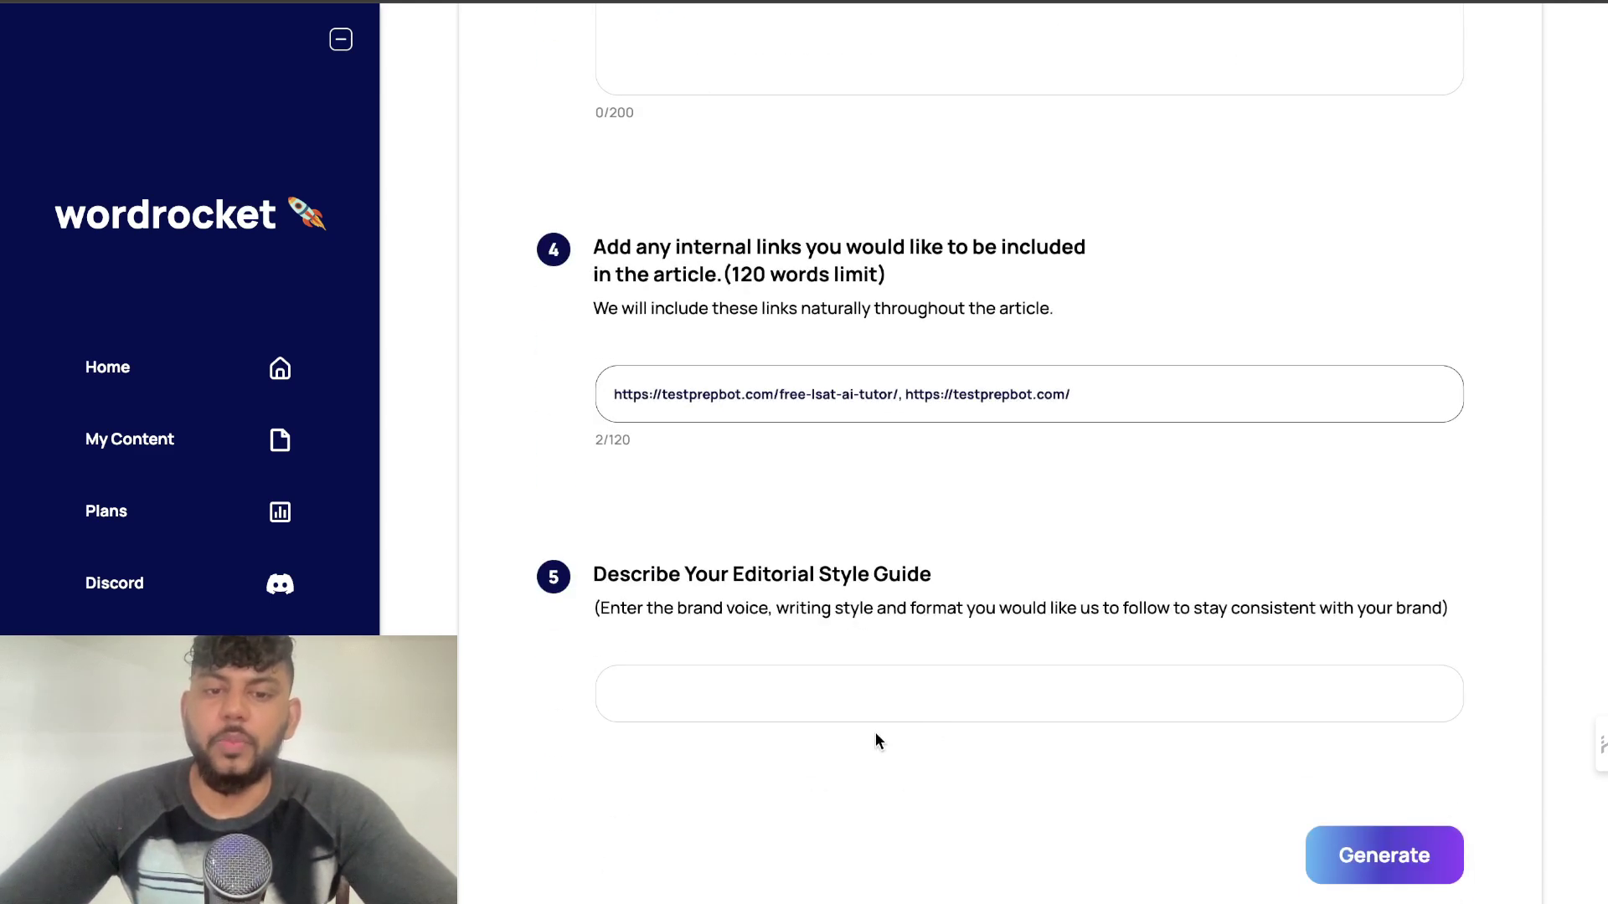
{"action": "left_click", "coordinate": [872, 700]}
{"action": "type", "text": "profe"}
- Choose GPT-4-Turbo as the writing model and generate the article
{"action": "scroll", "coordinate": [1055, 377], "scroll_direction": "up", "scroll_amount": 10}
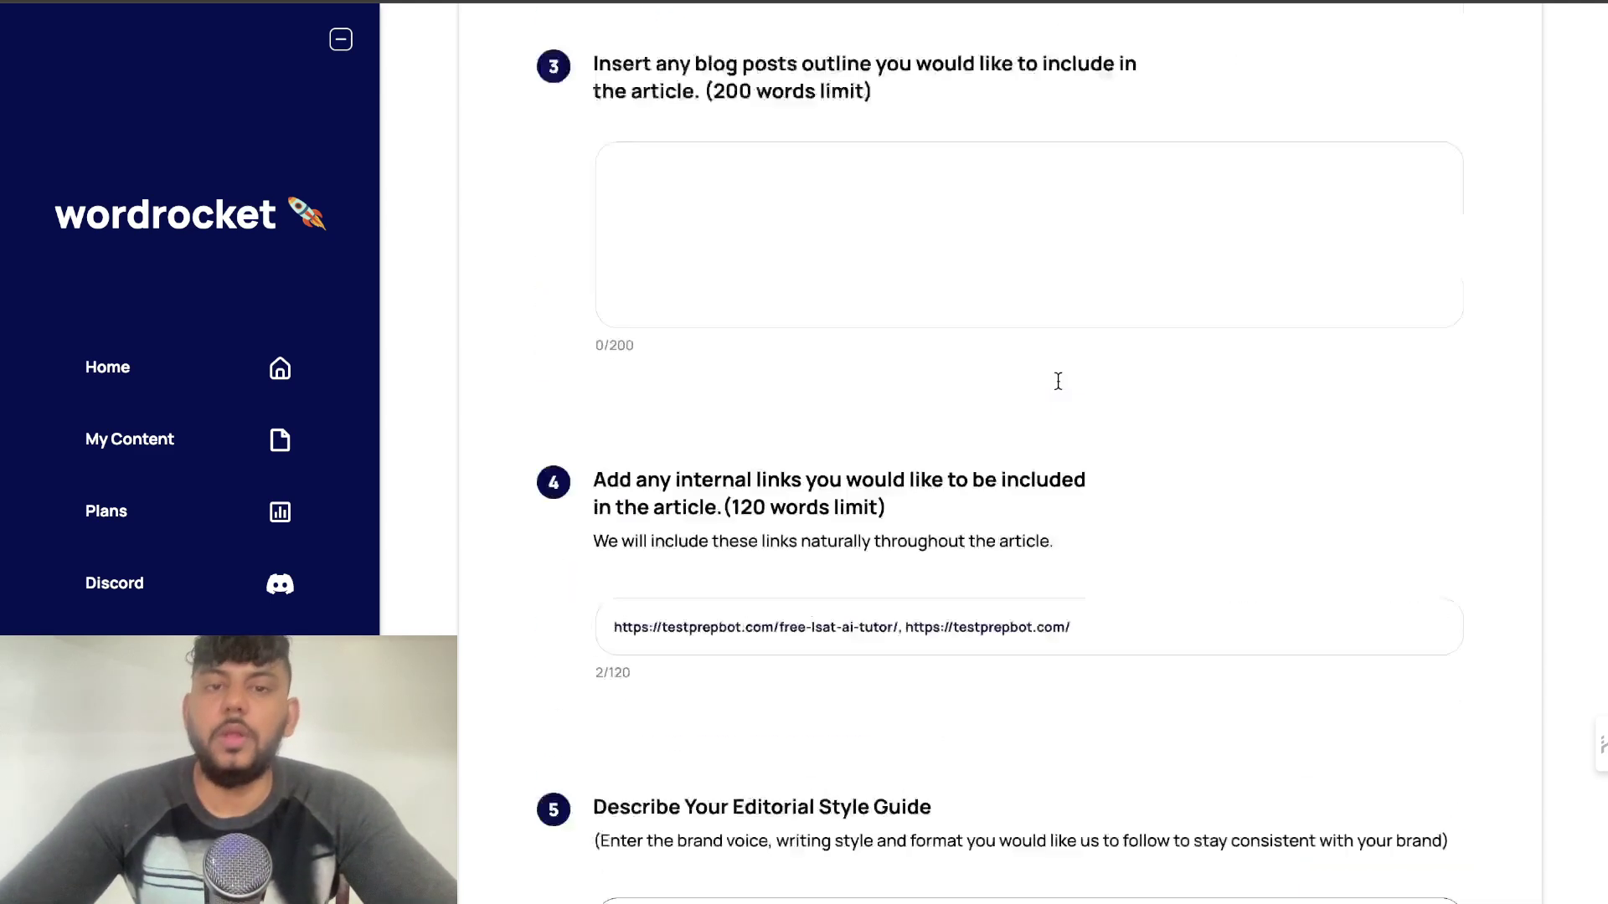
{"action": "left_click", "coordinate": [1392, 235]}
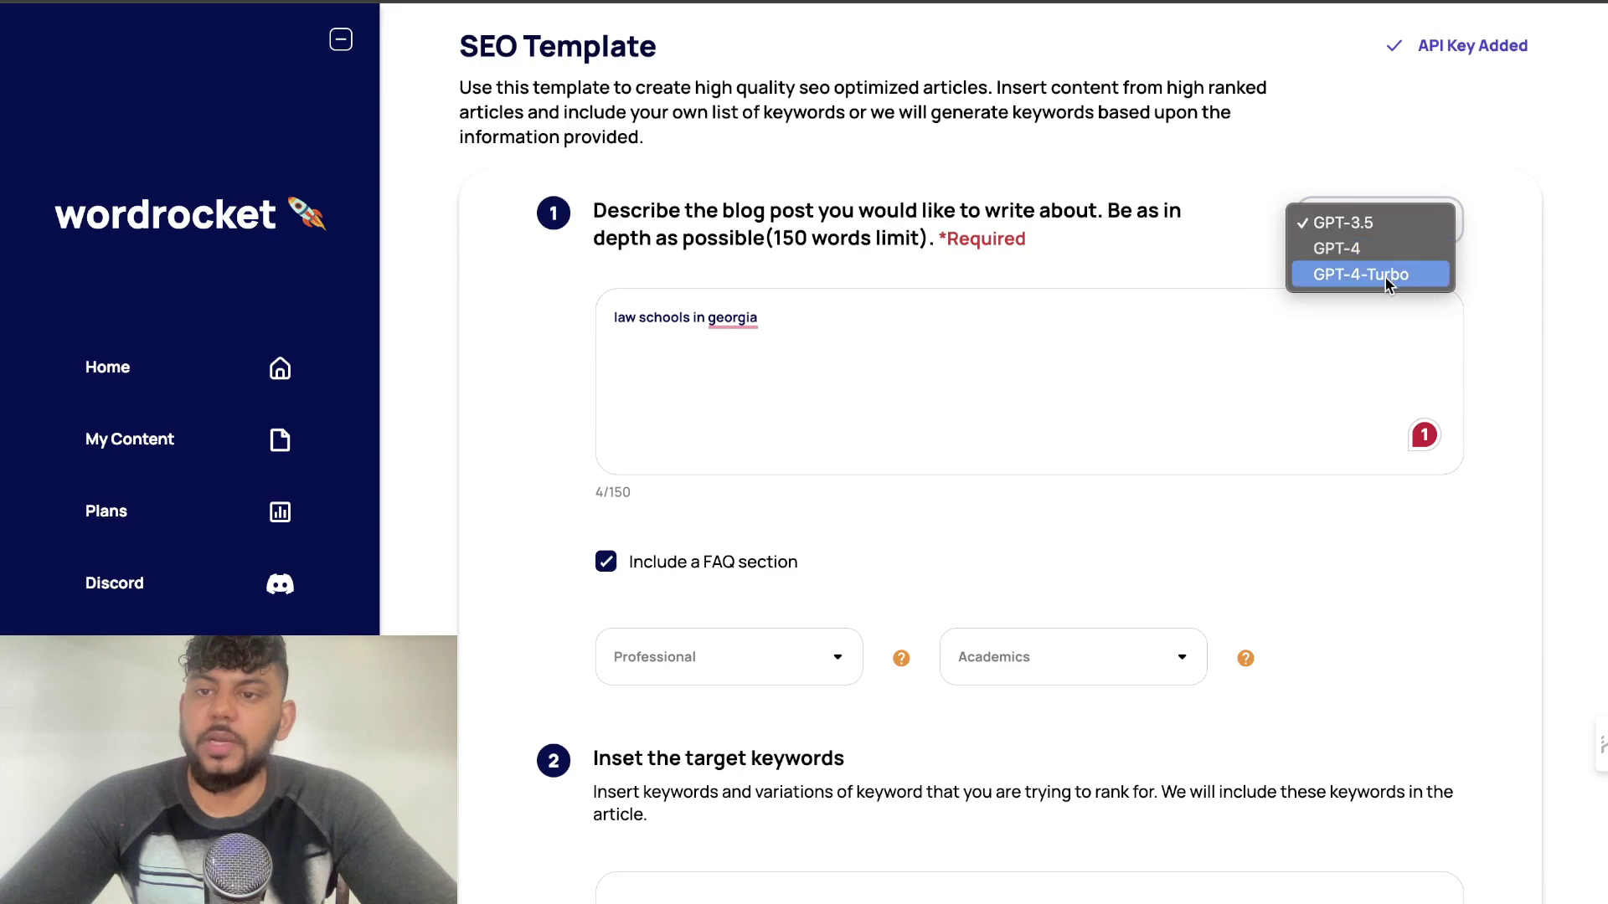
{"action": "left_click", "coordinate": [1387, 275]}
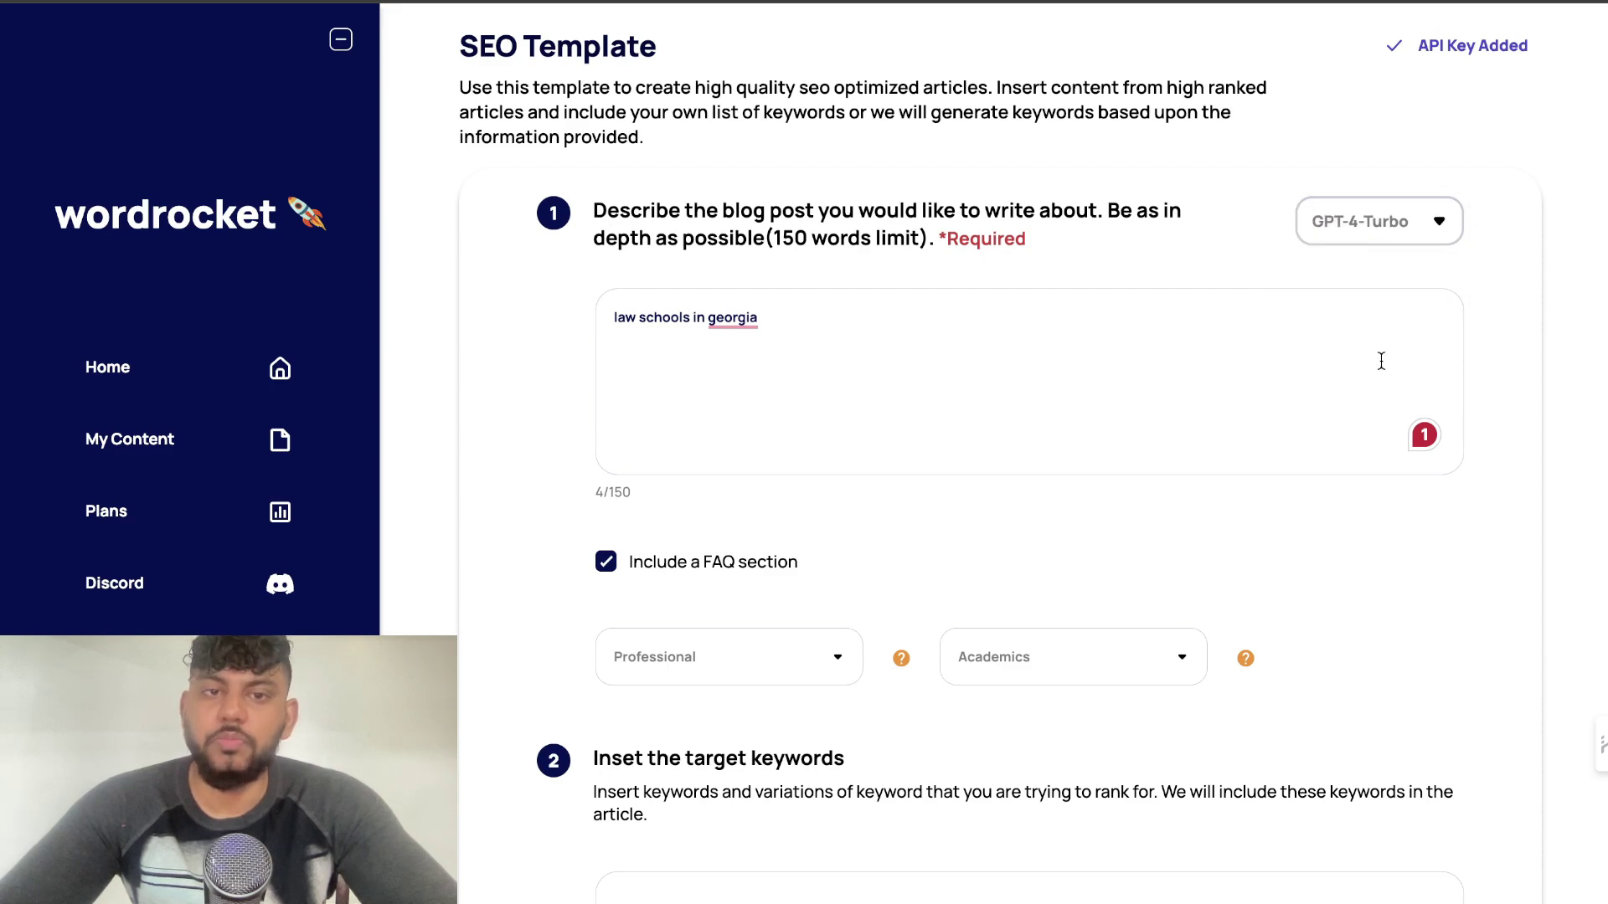
{"action": "scroll", "coordinate": [1381, 360], "scroll_direction": "down", "scroll_amount": 10}
{"action": "left_click", "coordinate": [1412, 787]}
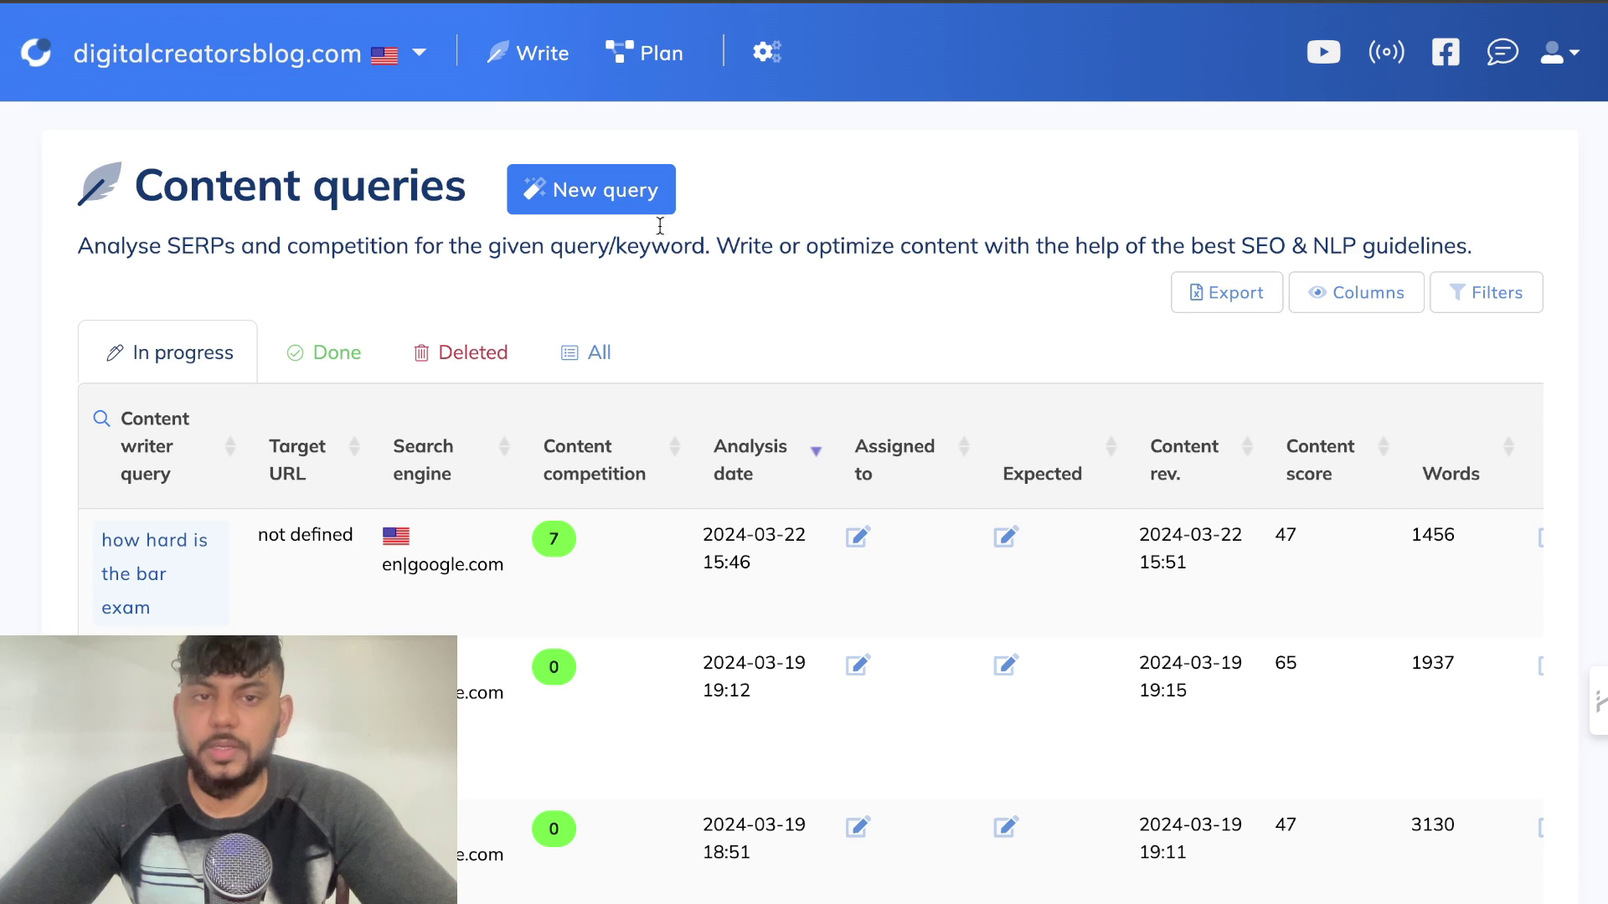
- Create a NeuronWriter query for 'law schools in georgia' with United States and English
{"action": "left_click", "coordinate": [648, 201]}
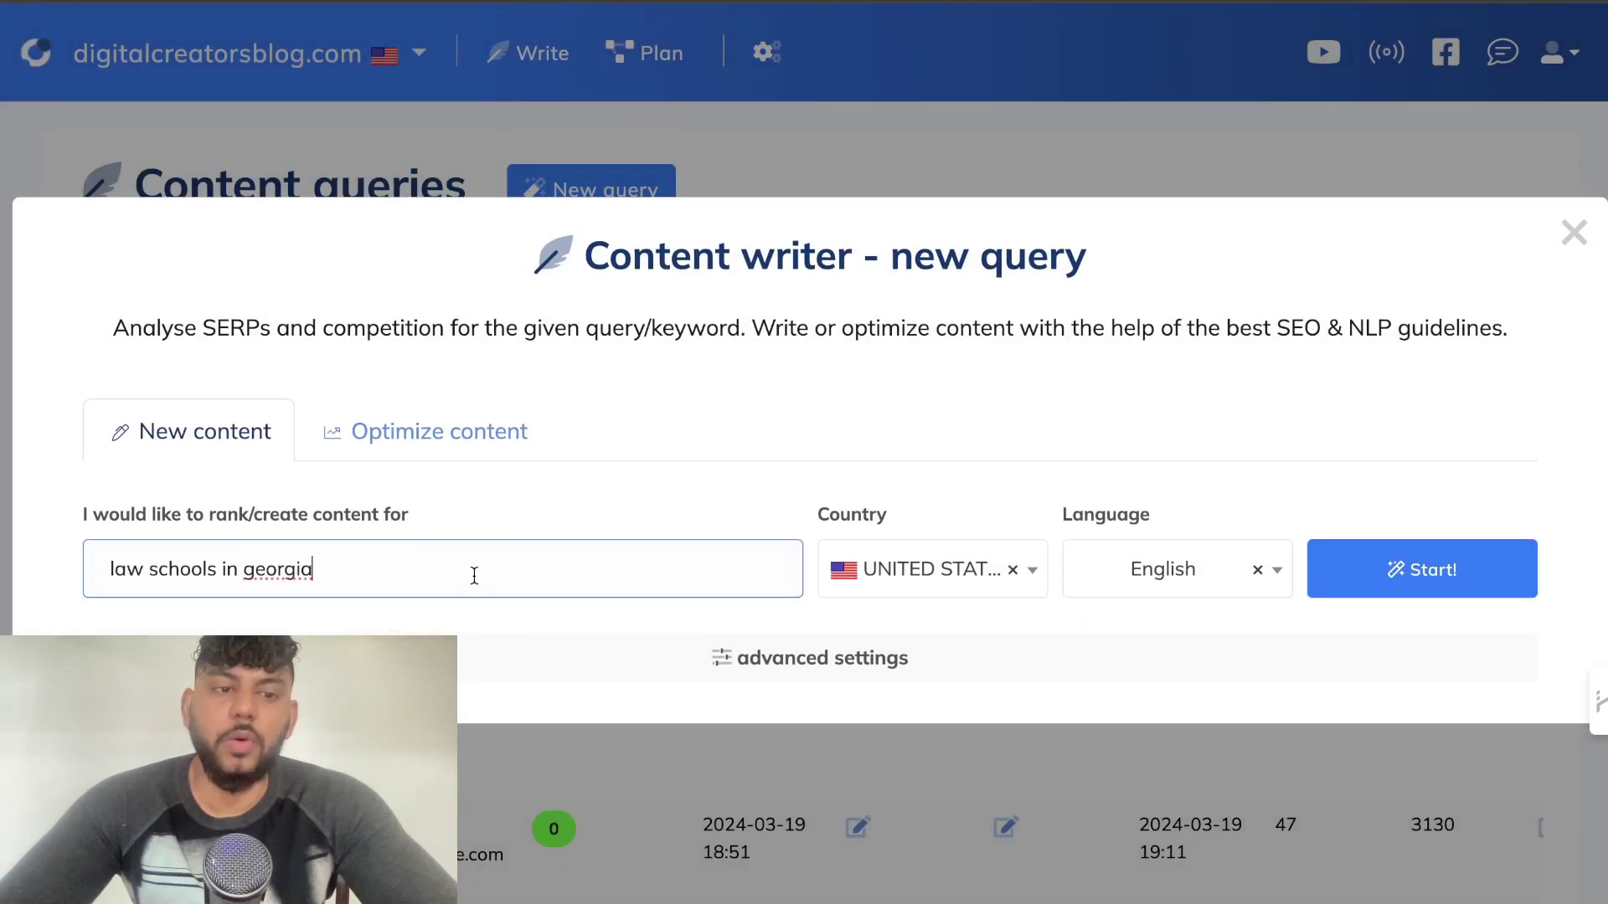
{"action": "left_click", "coordinate": [1422, 569]}
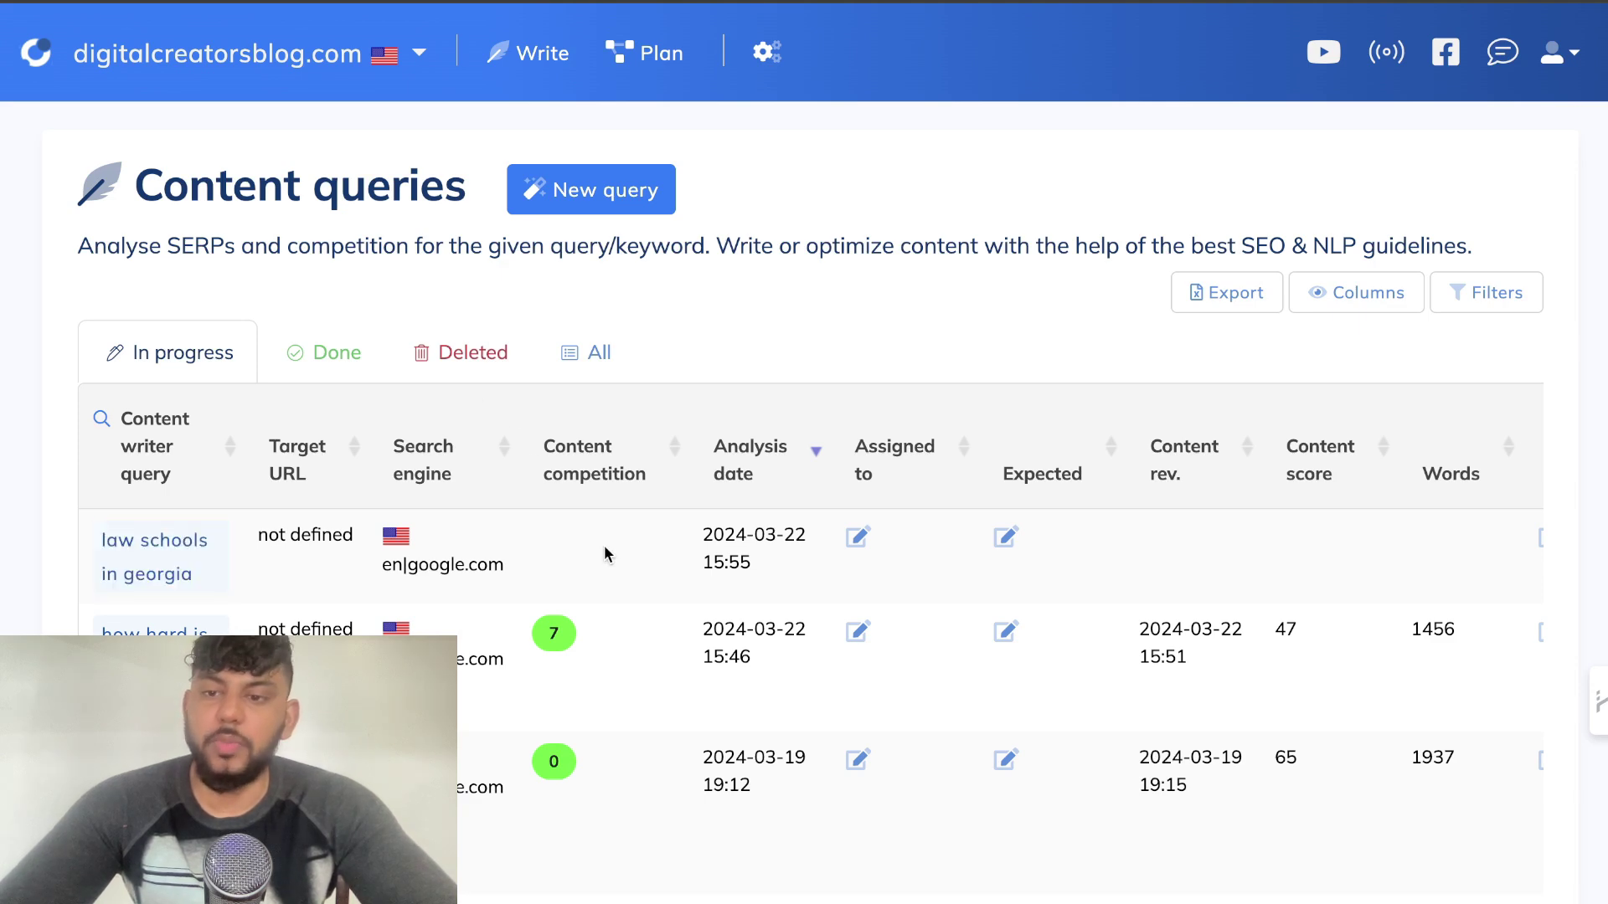
{"action": "scroll", "coordinate": [606, 553], "scroll_direction": "right", "scroll_amount": 3}
{"action": "scroll", "coordinate": [606, 554], "scroll_direction": "left", "scroll_amount": 3}
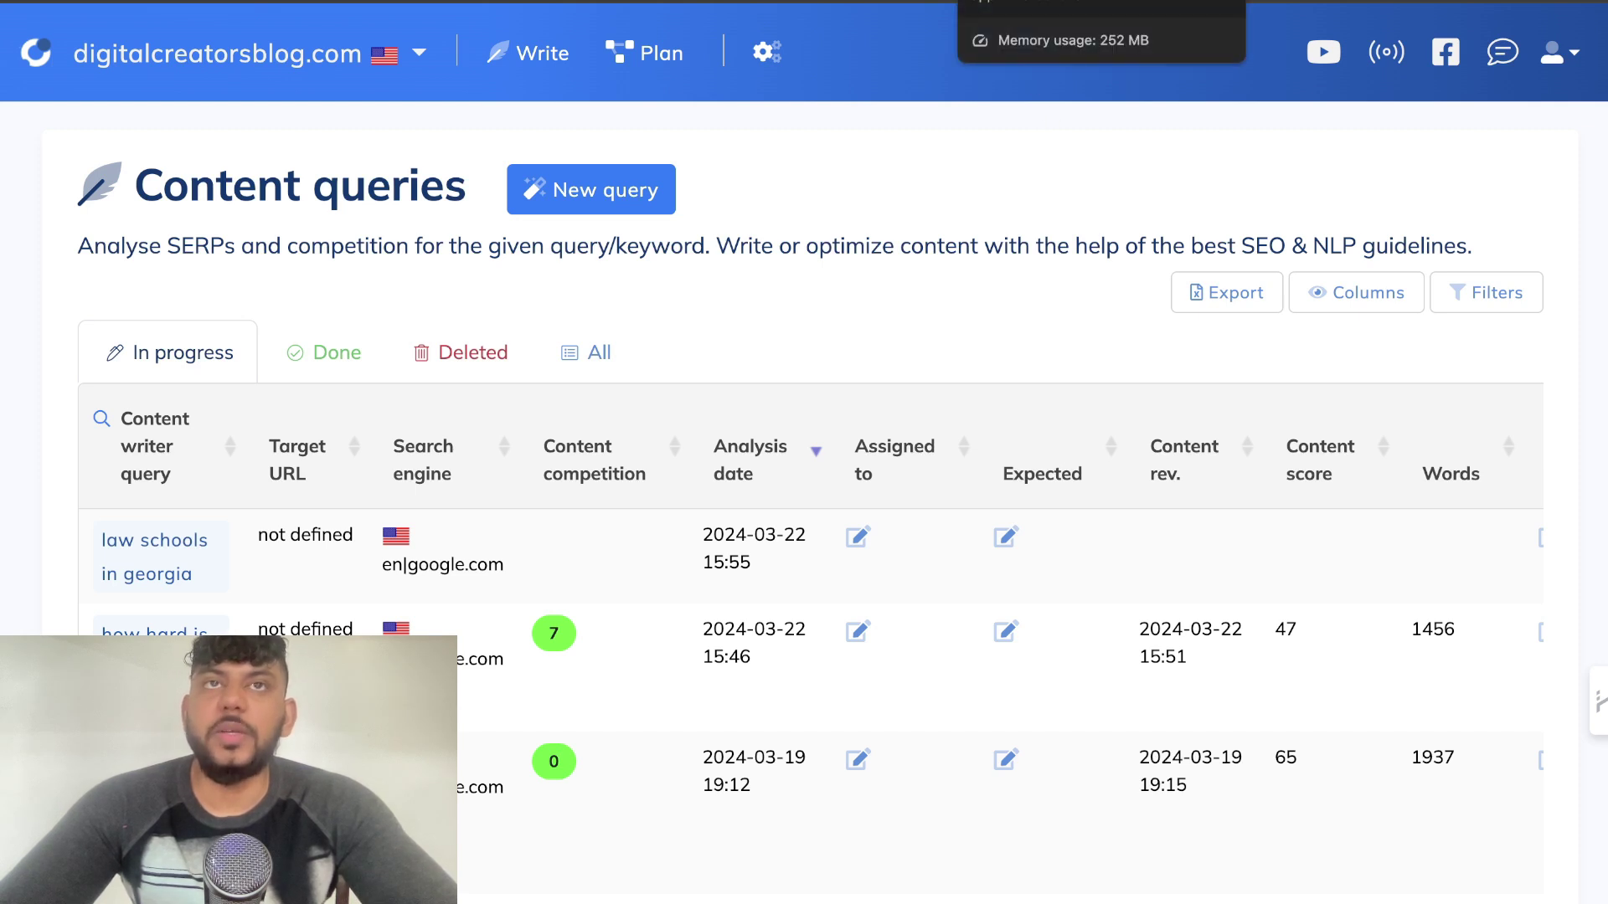
- Return to the generated WordRocket article and scroll through its sections
{"action": "left_click", "coordinate": [1030, 3]}
{"action": "scroll", "coordinate": [1002, 413], "scroll_direction": "up", "scroll_amount": 10}
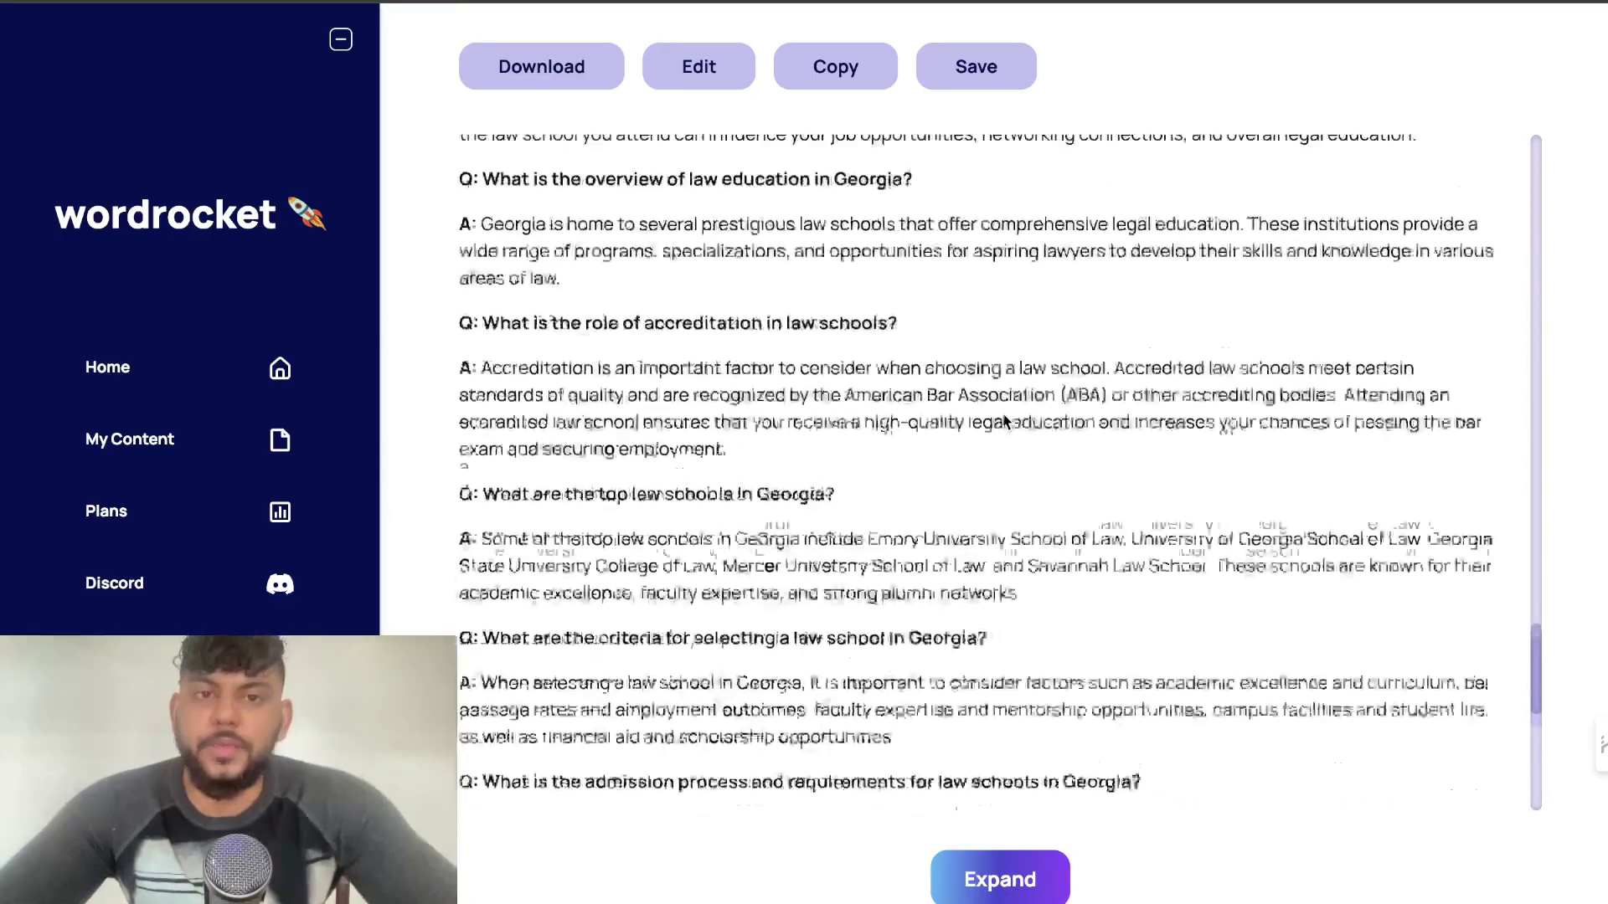
{"action": "scroll", "coordinate": [1005, 416], "scroll_direction": "up", "scroll_amount": 15}
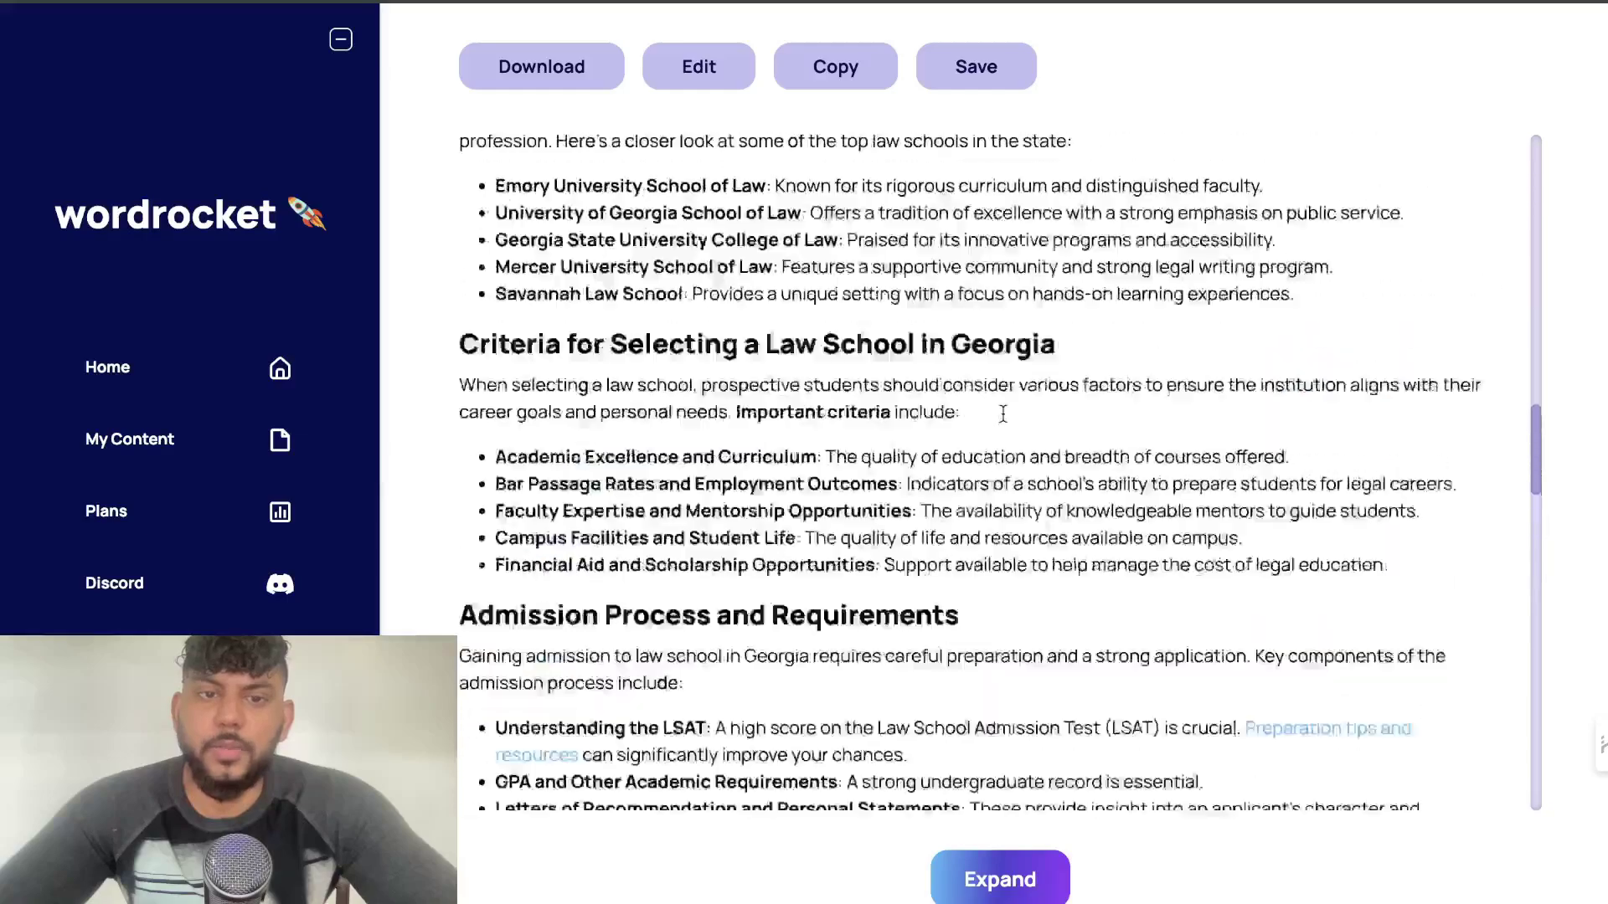
{"action": "scroll", "coordinate": [1003, 414], "scroll_direction": "up", "scroll_amount": 2}
{"action": "scroll", "coordinate": [1002, 414], "scroll_direction": "down", "scroll_amount": 3}
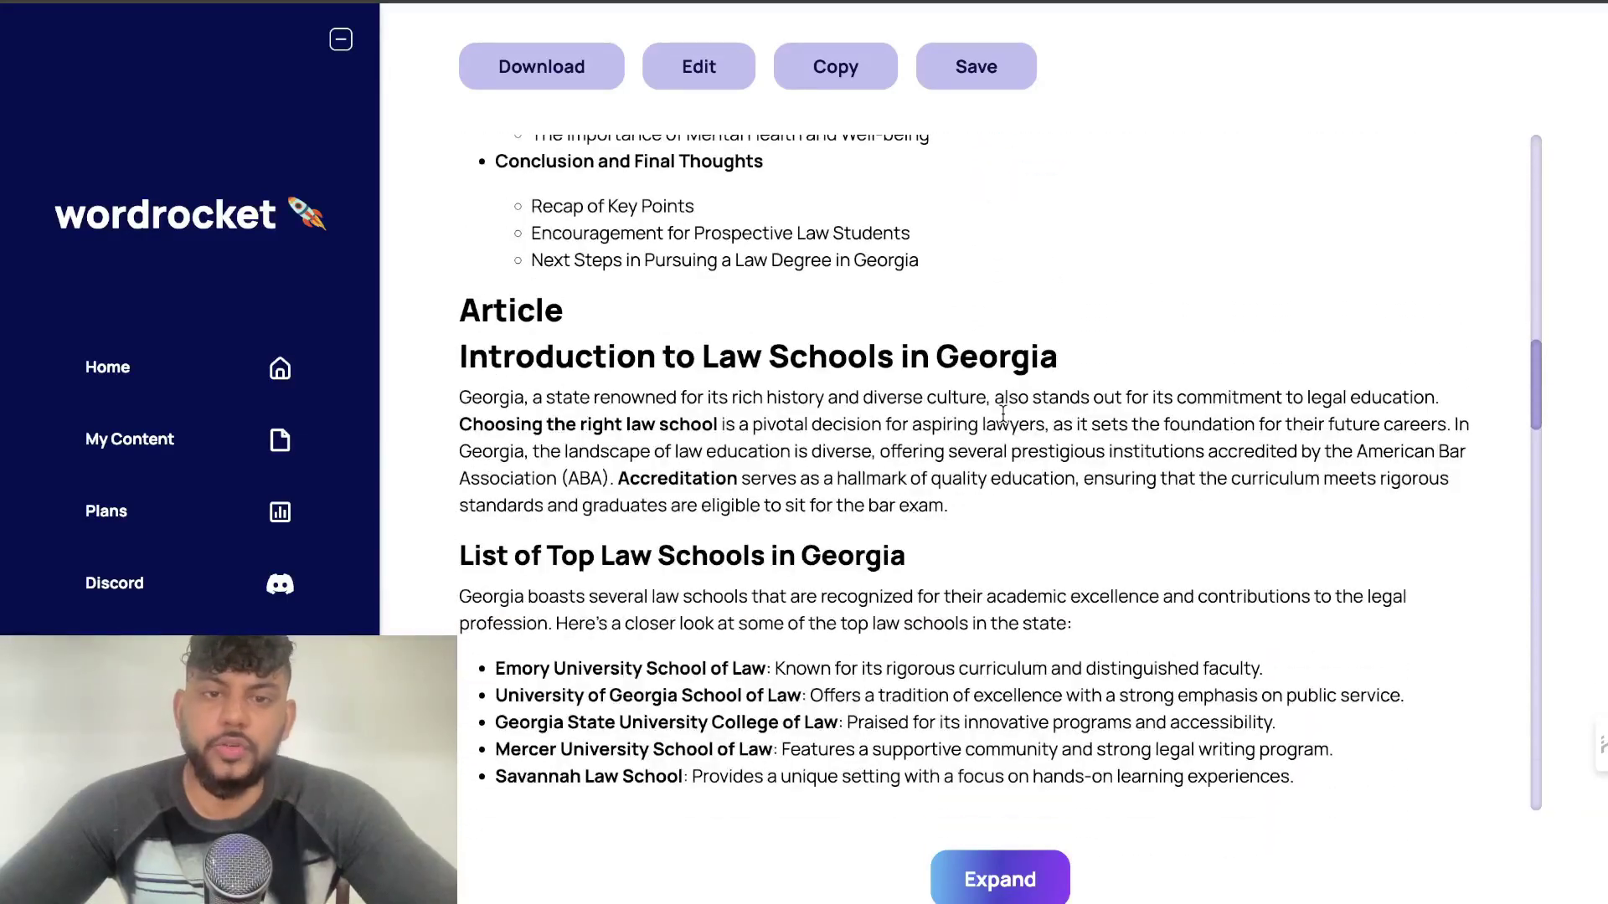
{"action": "scroll", "coordinate": [1002, 414], "scroll_direction": "down", "scroll_amount": 7}
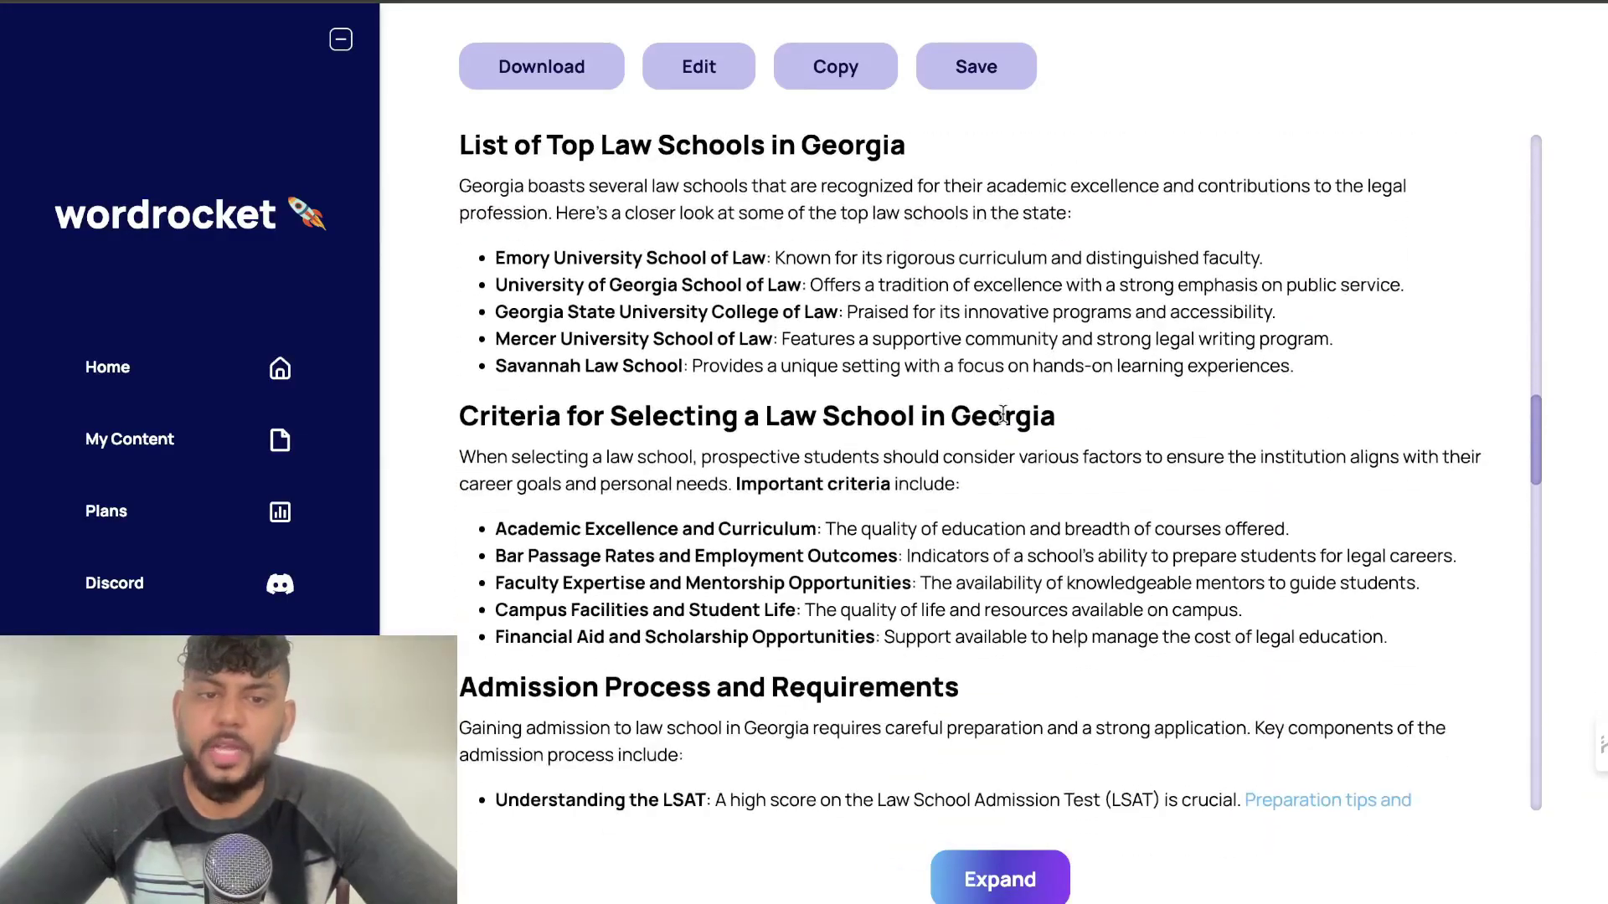
{"action": "scroll", "coordinate": [1002, 413], "scroll_direction": "down", "scroll_amount": 9}
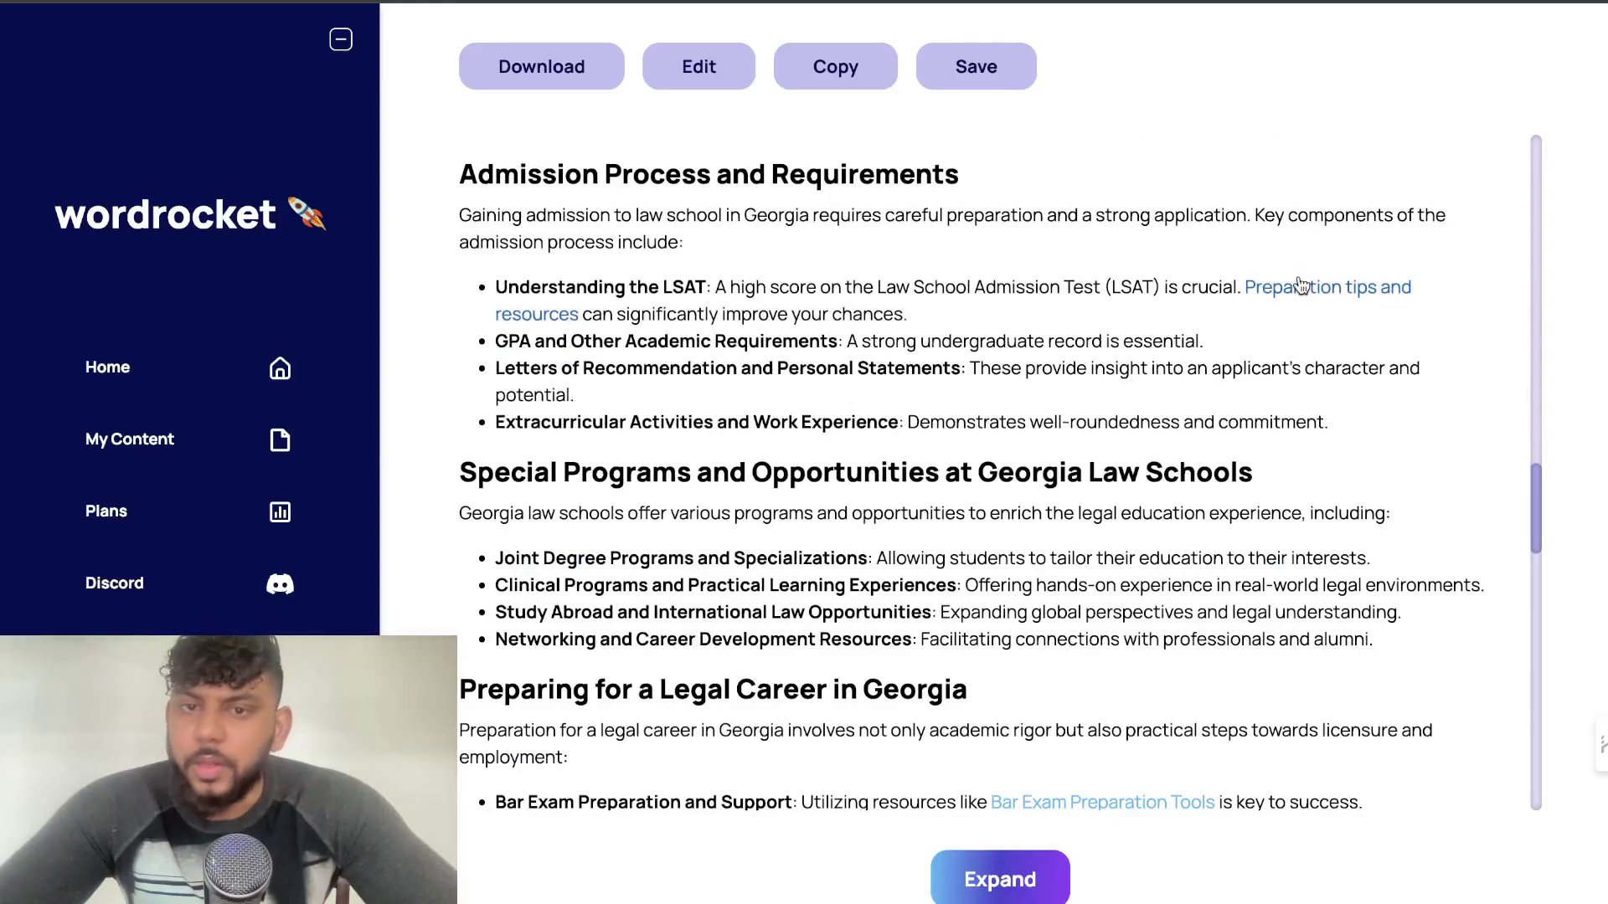
{"action": "scroll", "coordinate": [1297, 294], "scroll_direction": "down", "scroll_amount": 5}
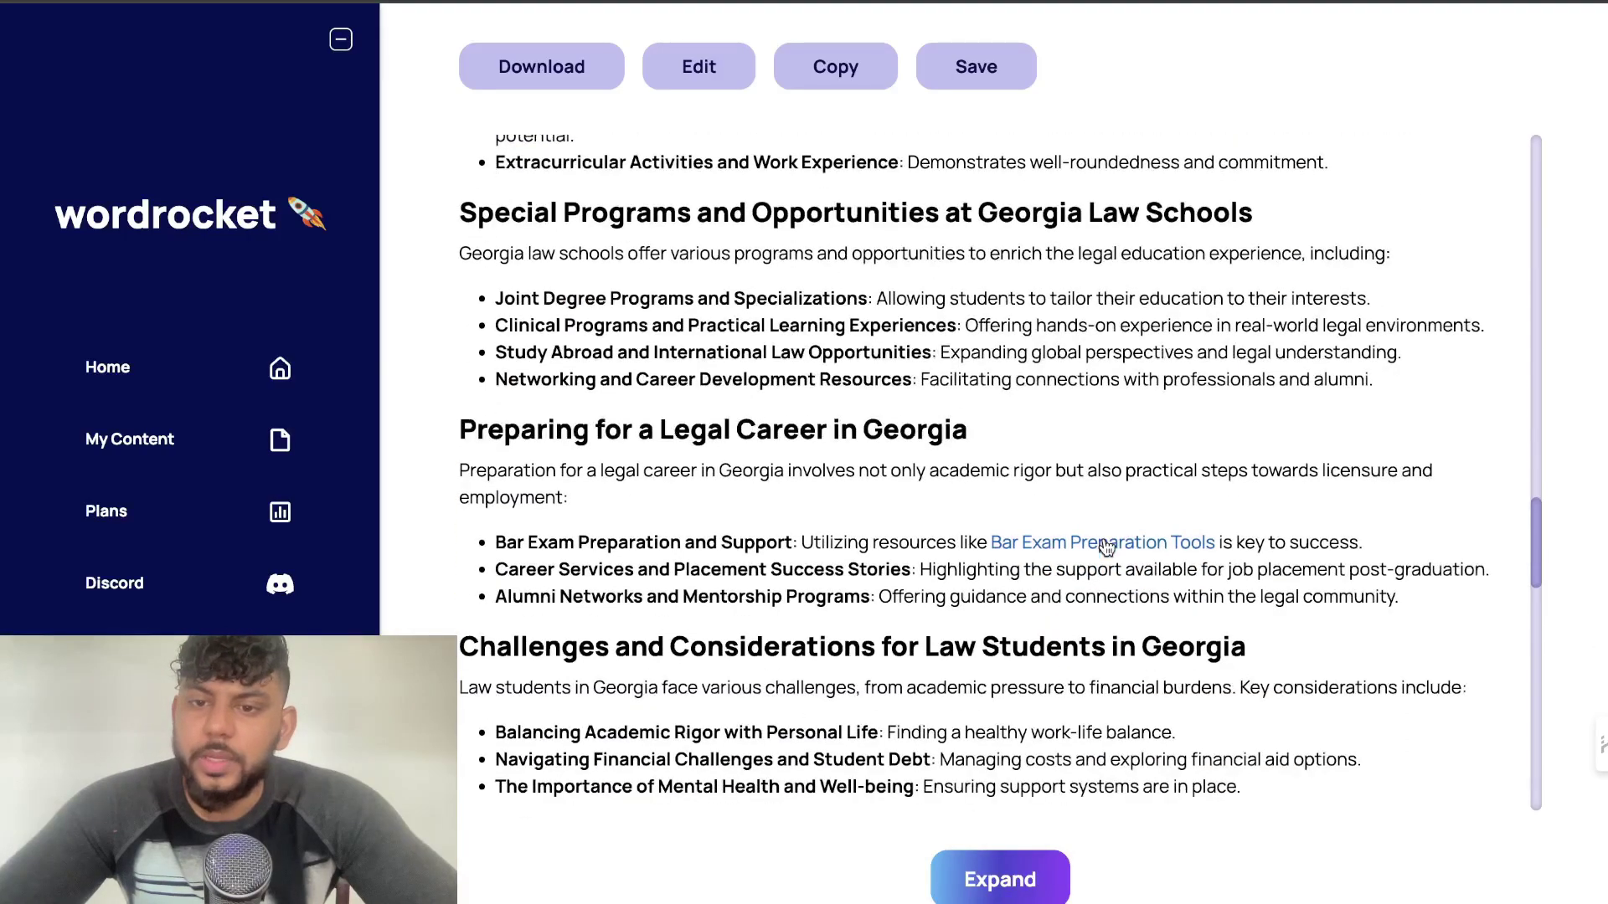
{"action": "scroll", "coordinate": [1116, 422], "scroll_direction": "down", "scroll_amount": 3}
{"action": "scroll", "coordinate": [1104, 476], "scroll_direction": "down", "scroll_amount": 3}
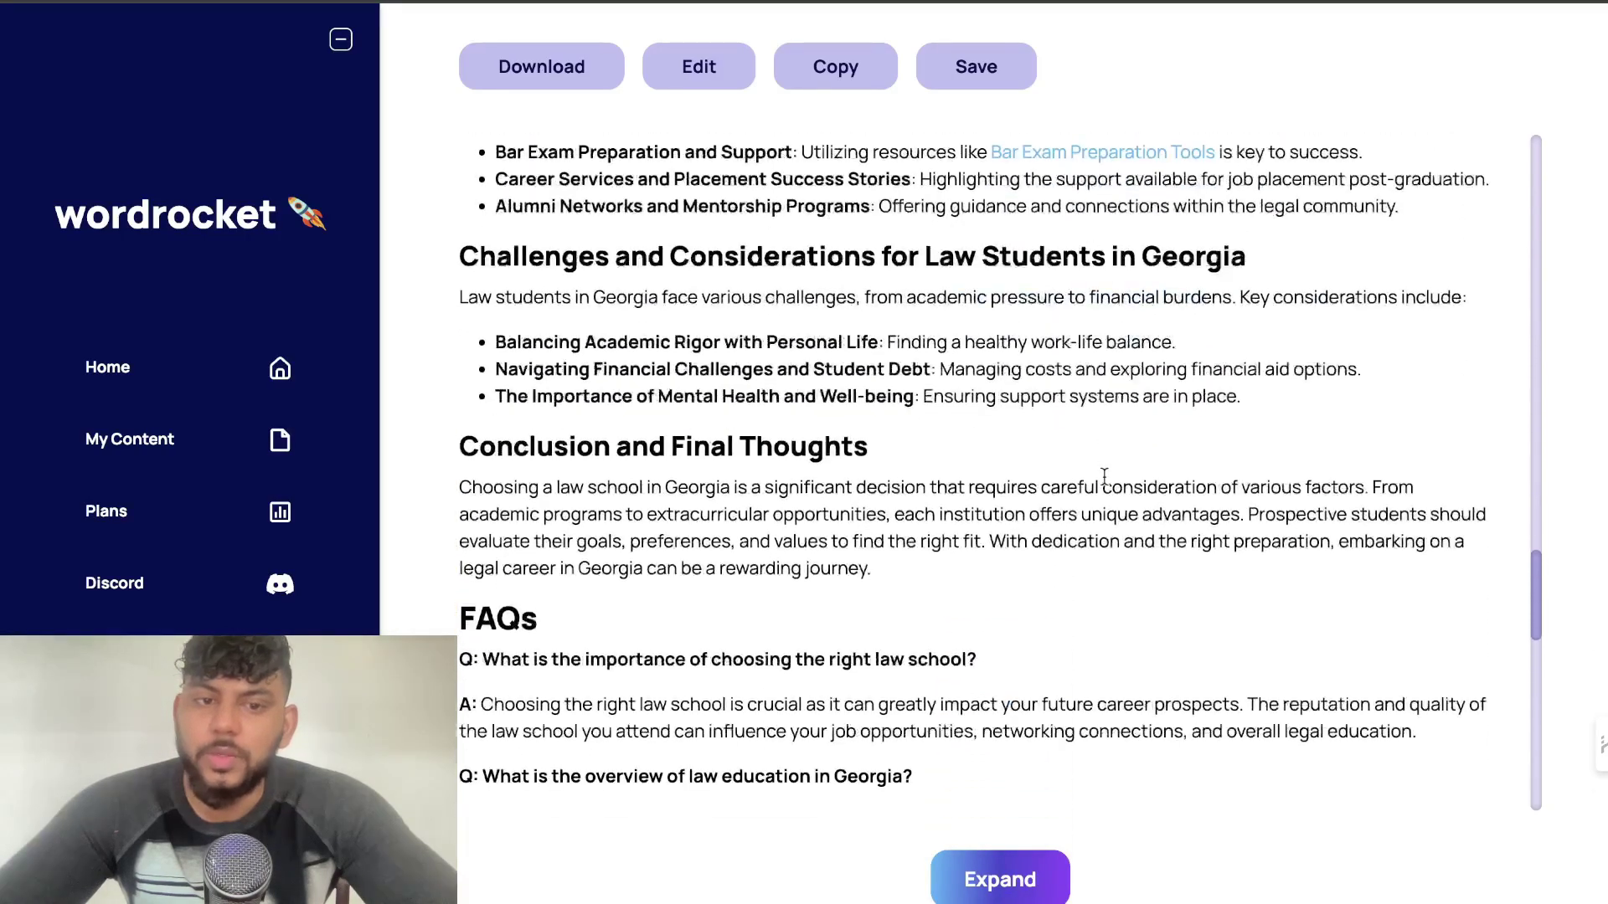
{"action": "scroll", "coordinate": [1104, 476], "scroll_direction": "down", "scroll_amount": 12}
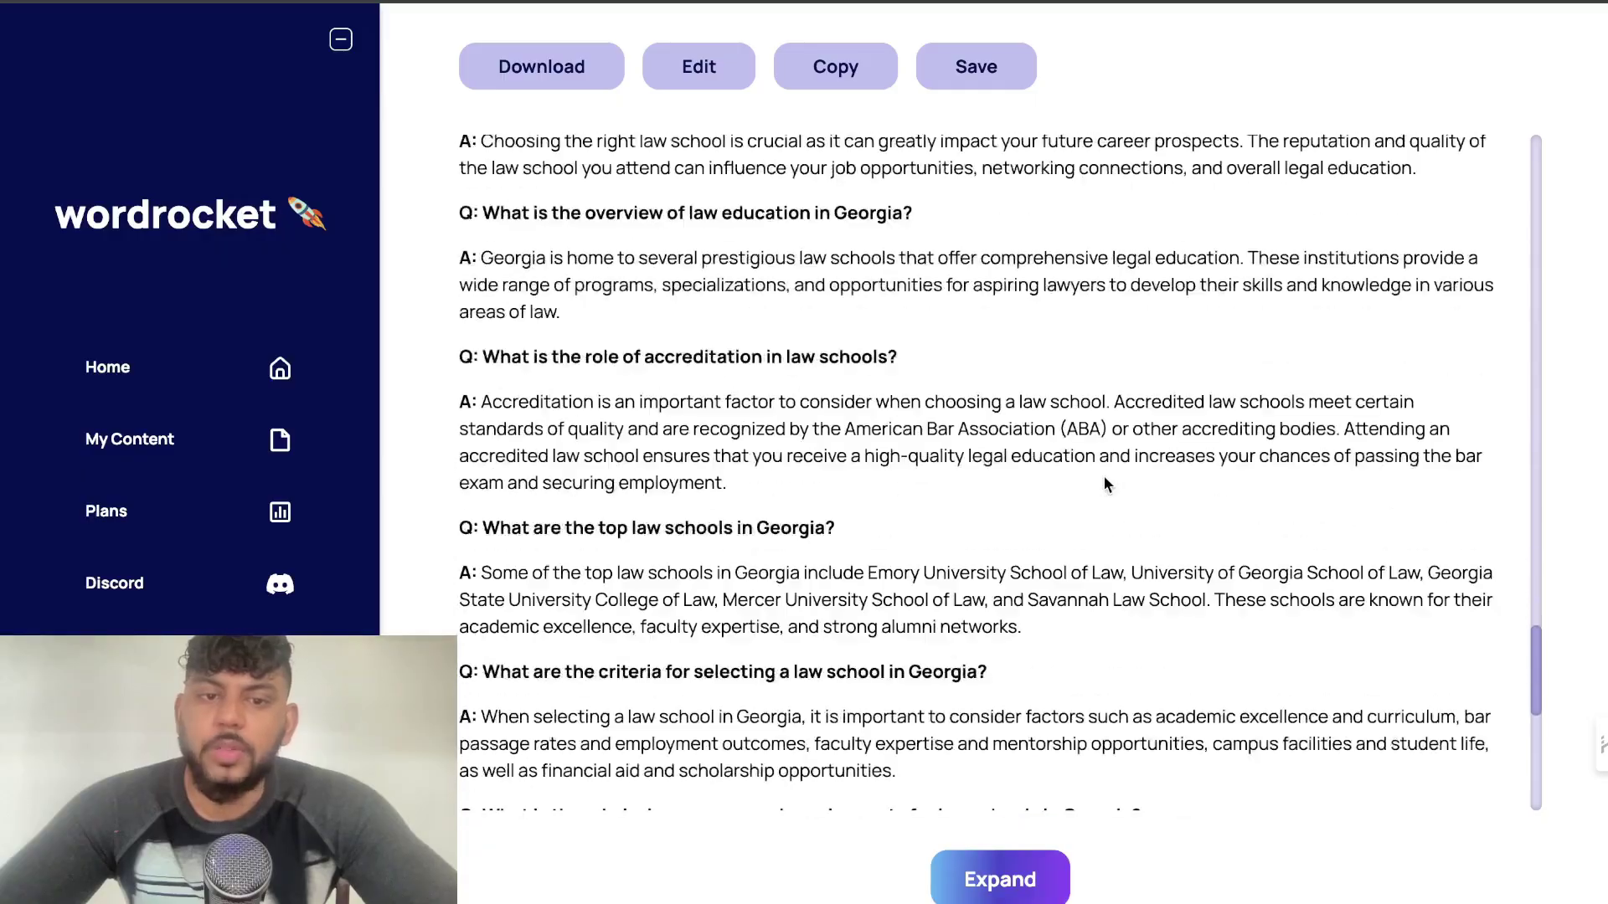
{"action": "scroll", "coordinate": [1104, 483], "scroll_direction": "down", "scroll_amount": 5}
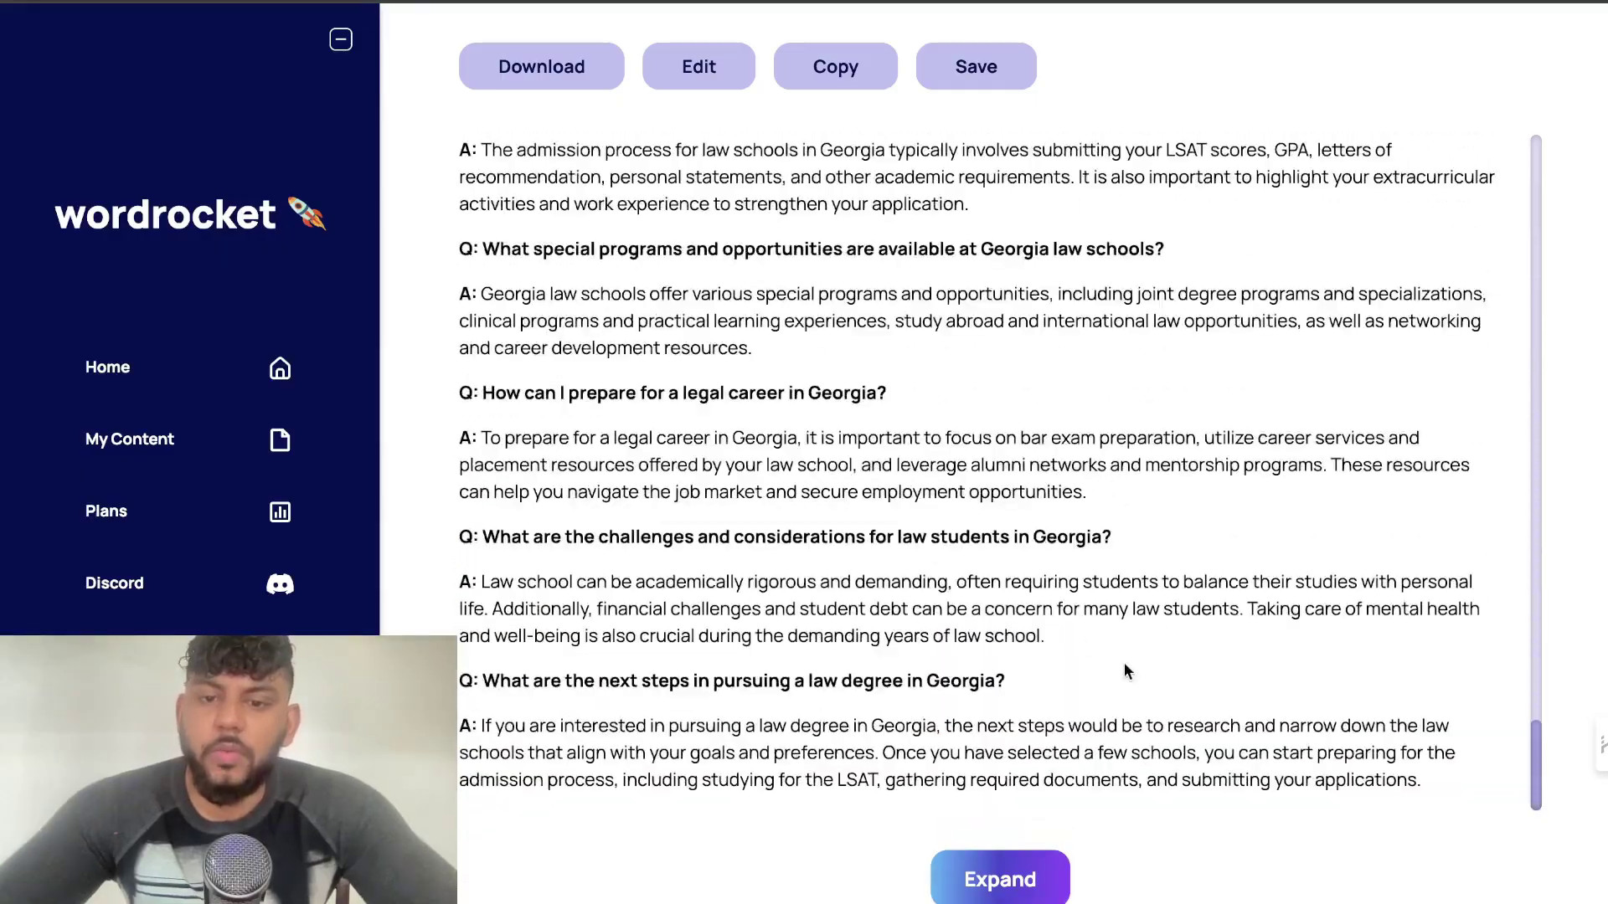
- Select the article text and check its word count with Word Counter Plus
{"action": "left_click_drag", "start_coordinate": [1138, 736], "coordinate": [513, 586]}
{"action": "right_click", "coordinate": [540, 649]}
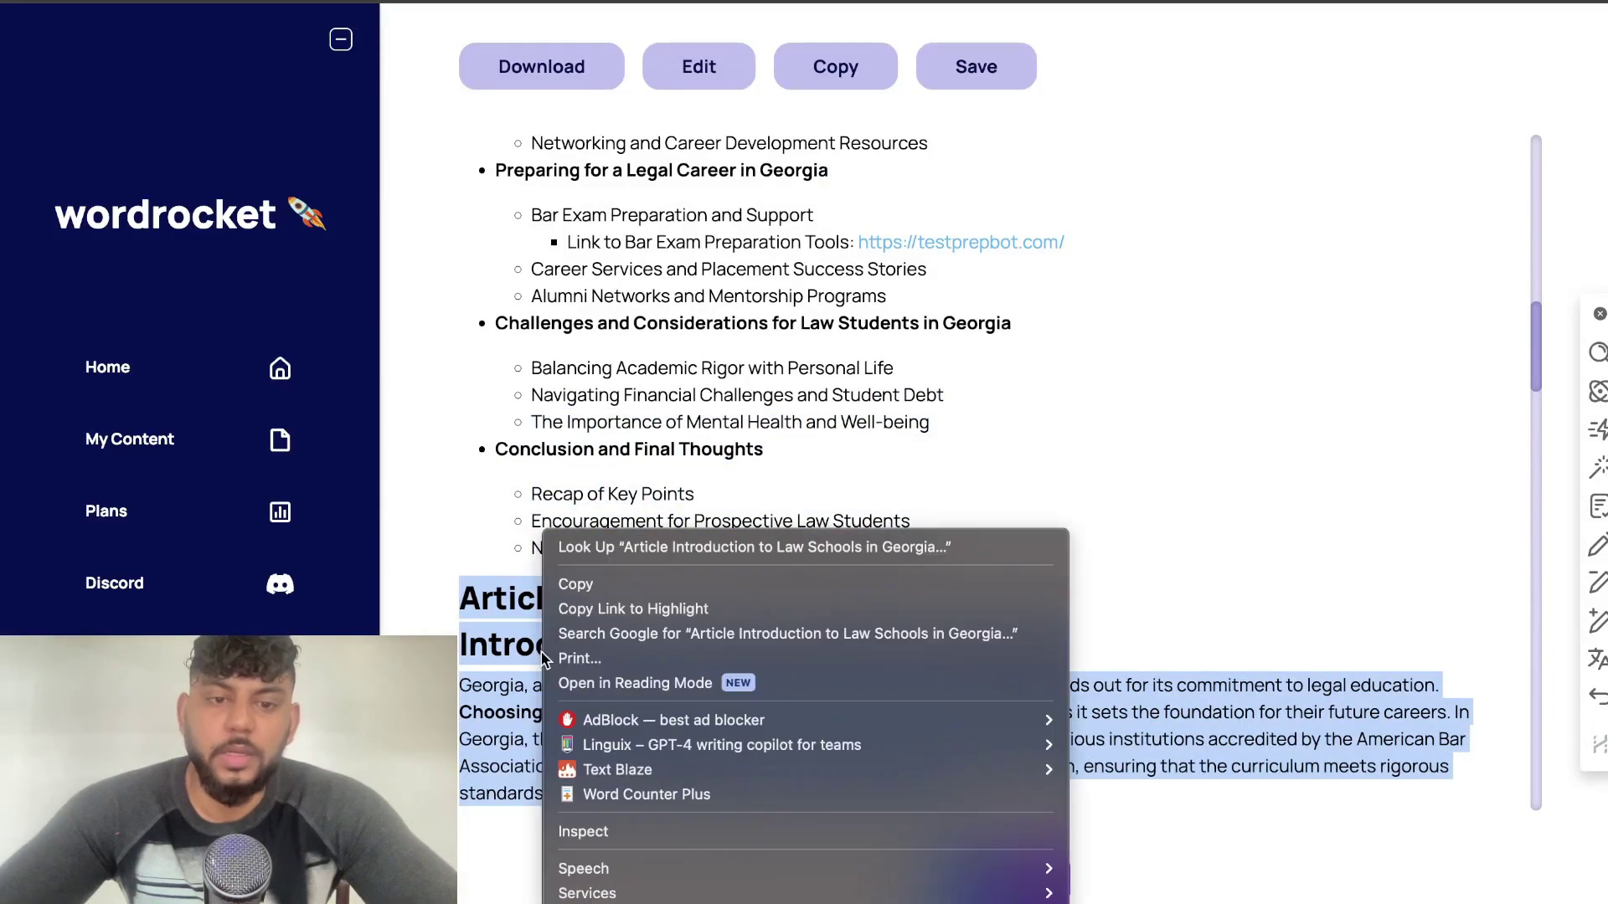
{"action": "left_click", "coordinate": [646, 793]}
{"action": "left_click", "coordinate": [804, 330]}
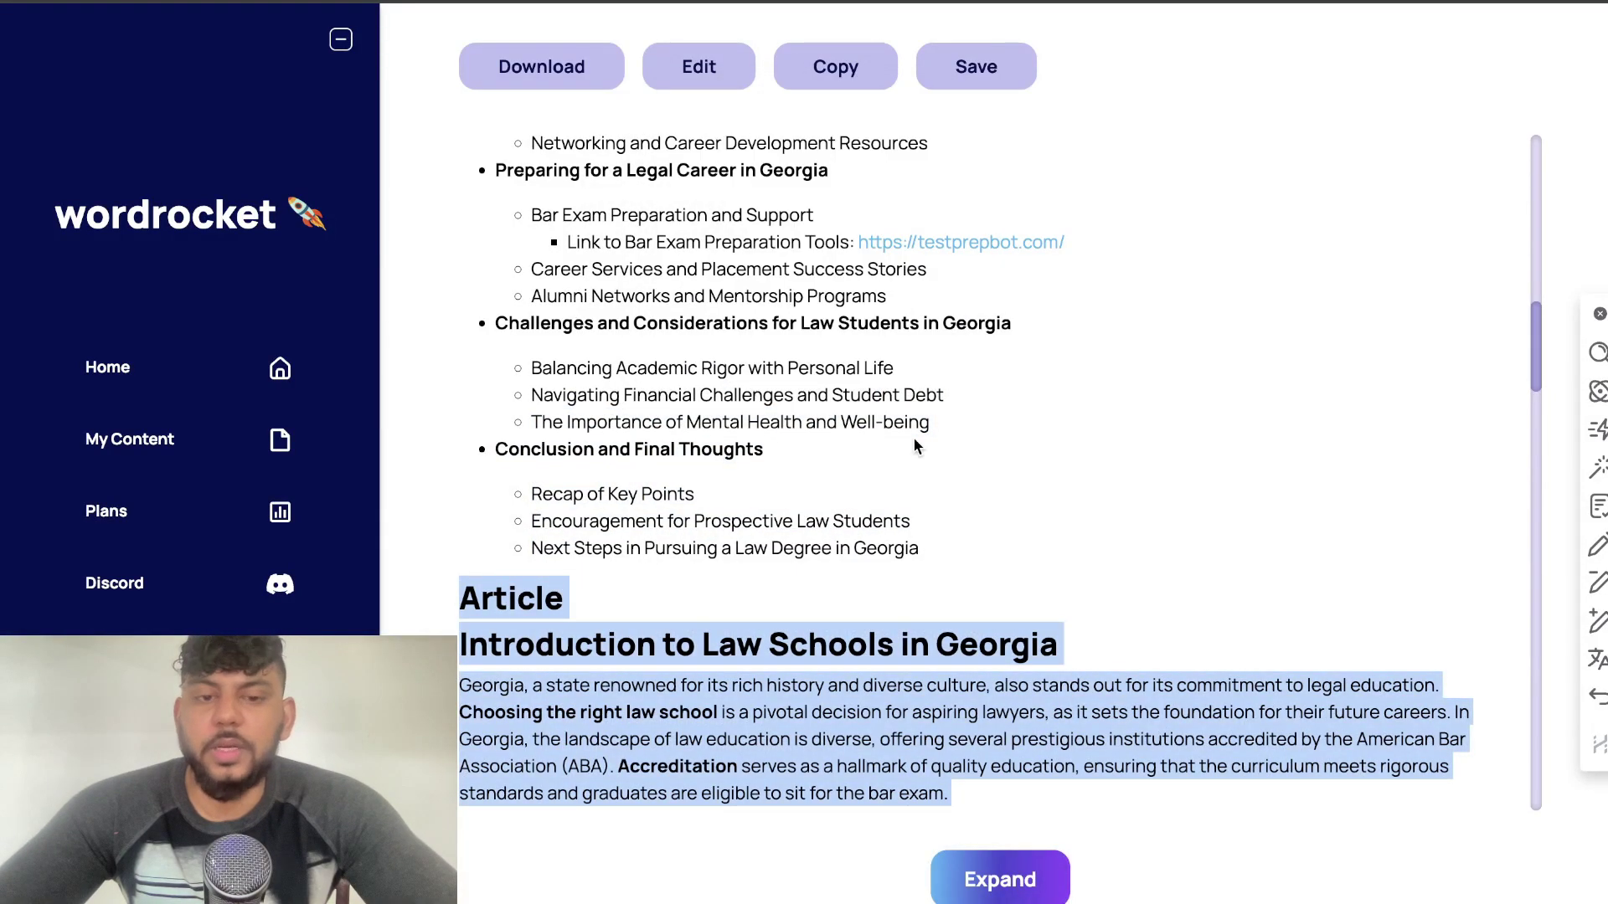
{"action": "scroll", "coordinate": [913, 436], "scroll_direction": "down", "scroll_amount": 10}
{"action": "scroll", "coordinate": [914, 444], "scroll_direction": "down", "scroll_amount": 15}
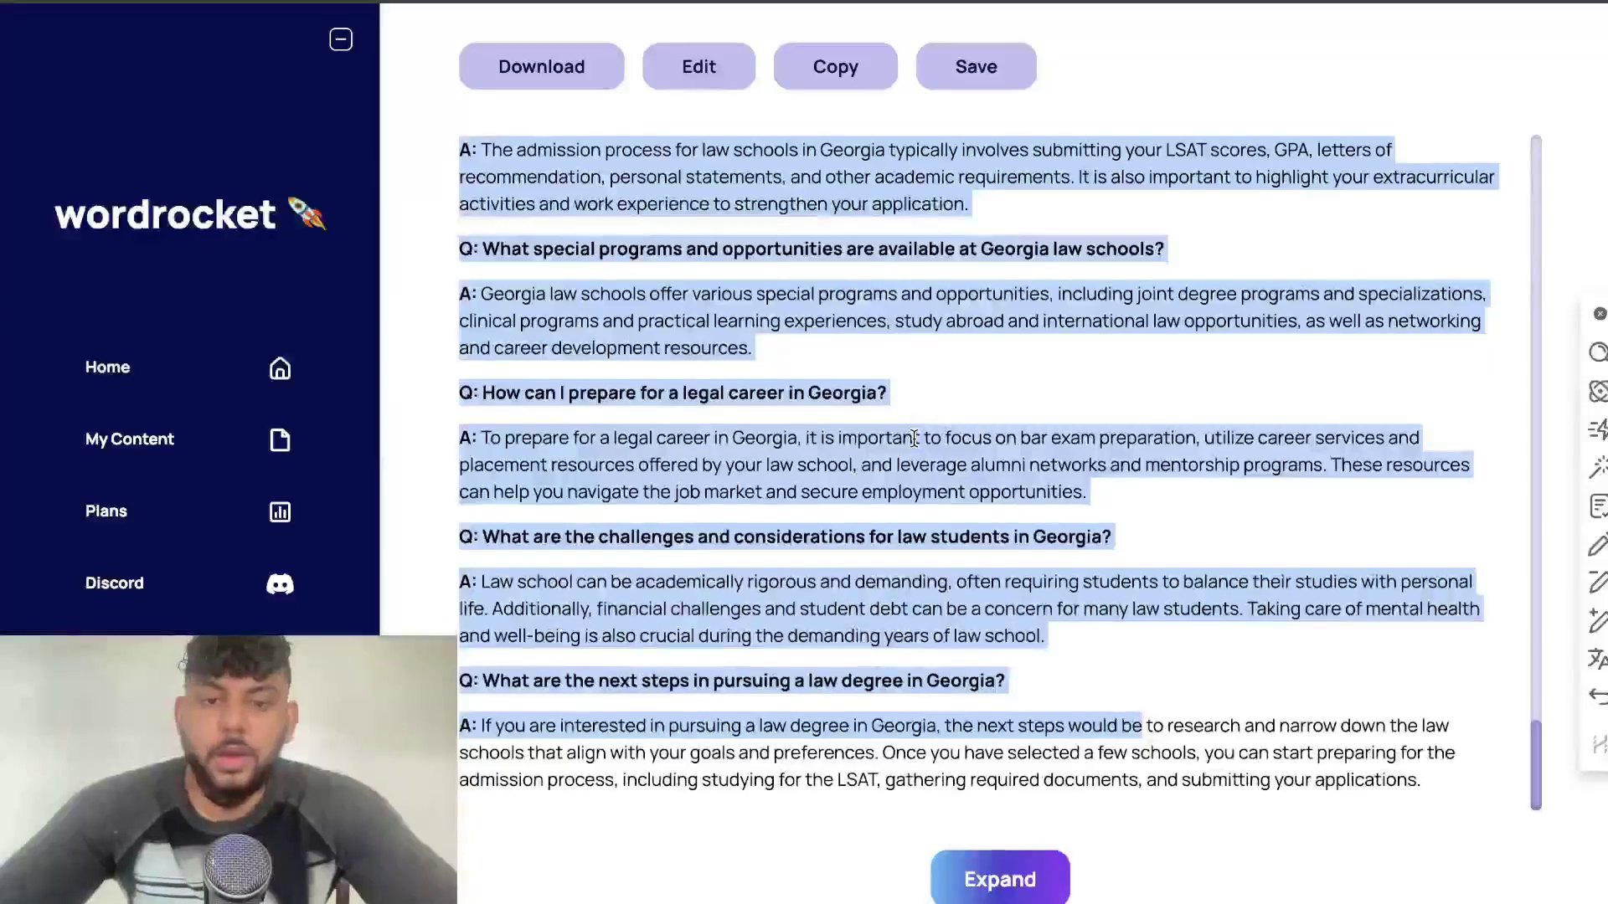
{"action": "left_click", "coordinate": [914, 437]}
{"action": "scroll", "coordinate": [954, 519], "scroll_direction": "up", "scroll_amount": 1}
{"action": "scroll", "coordinate": [953, 517], "scroll_direction": "down", "scroll_amount": 1}
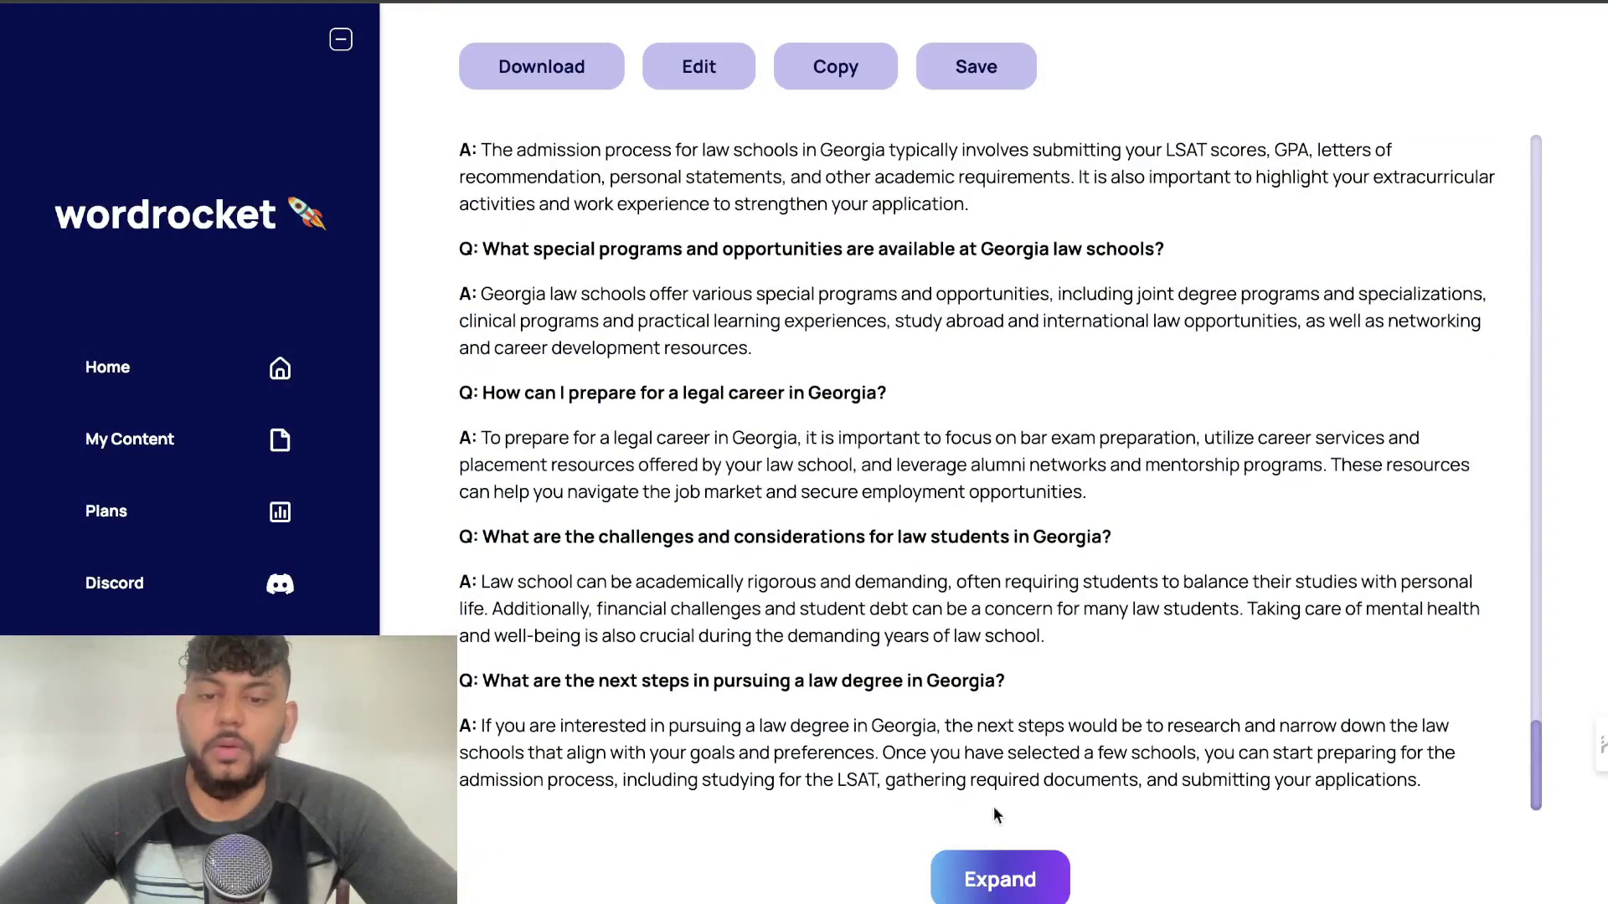
- Expand the article into a longer, more detailed version and review the result
{"action": "left_click", "coordinate": [989, 879]}
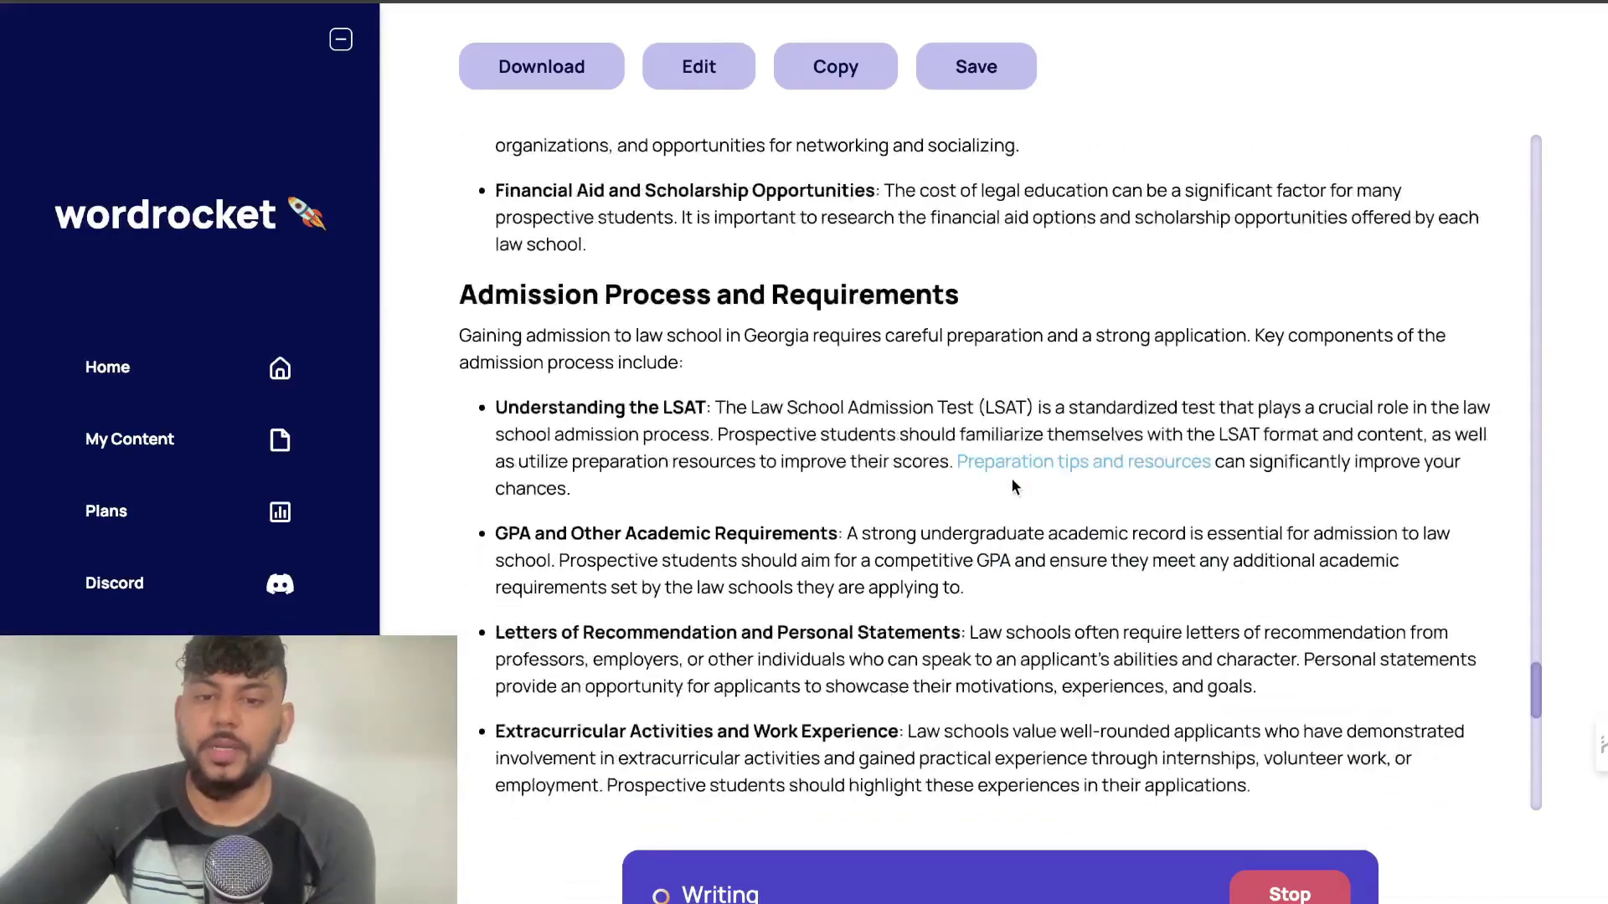
{"action": "scroll", "coordinate": [736, 313], "scroll_direction": "up", "scroll_amount": 15}
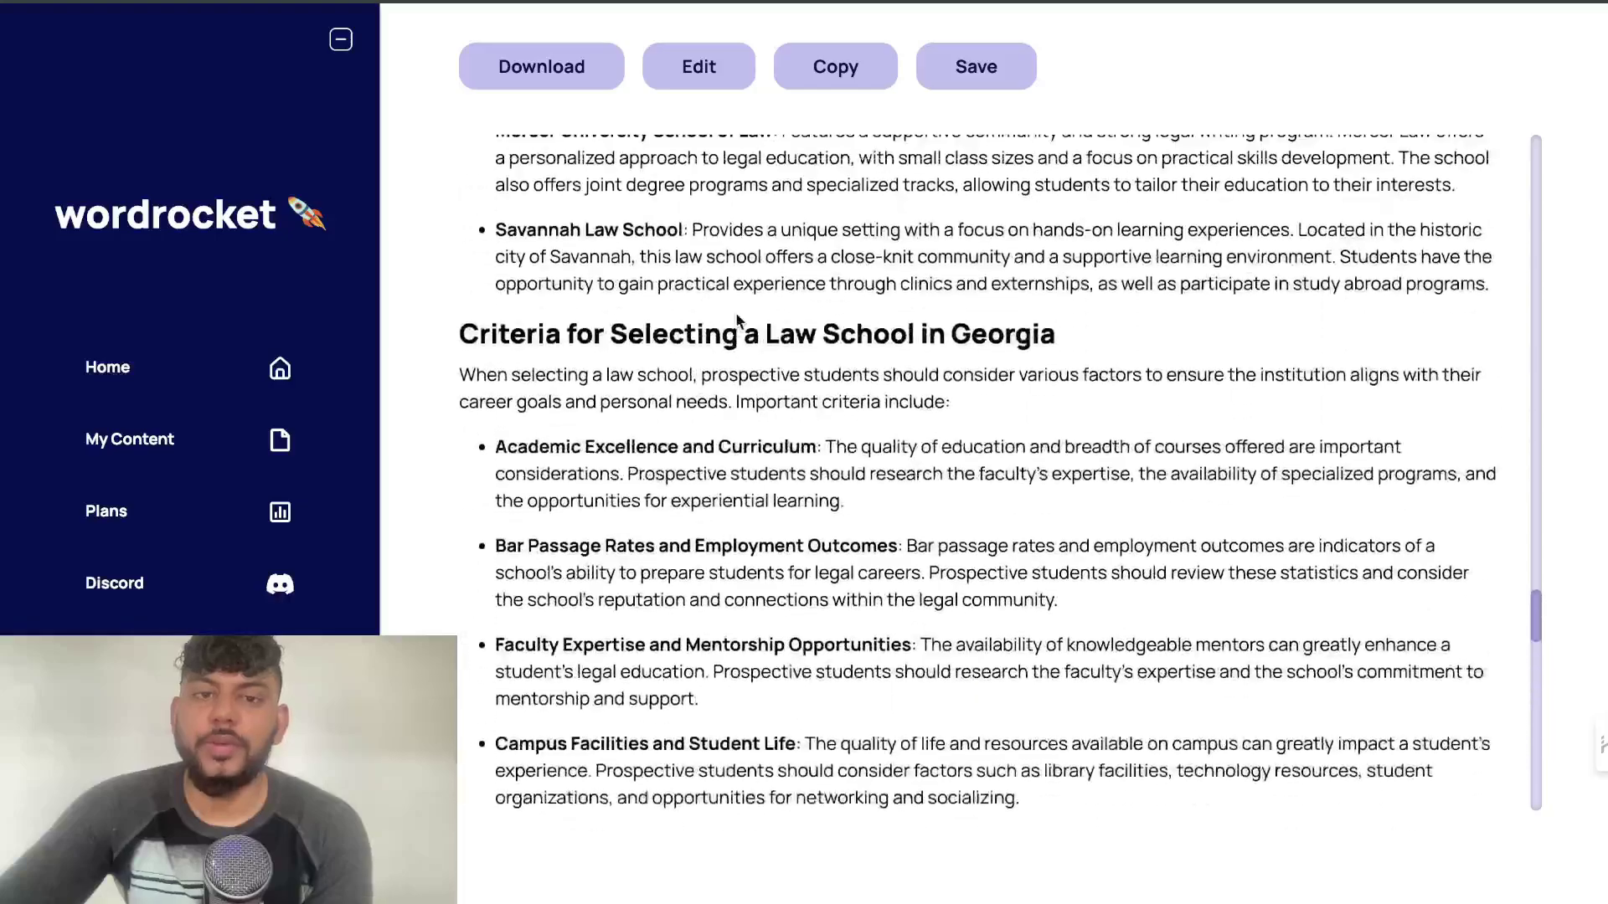
{"action": "scroll", "coordinate": [736, 313], "scroll_direction": "up", "scroll_amount": 4}
{"action": "scroll", "coordinate": [736, 314], "scroll_direction": "down", "scroll_amount": 4}
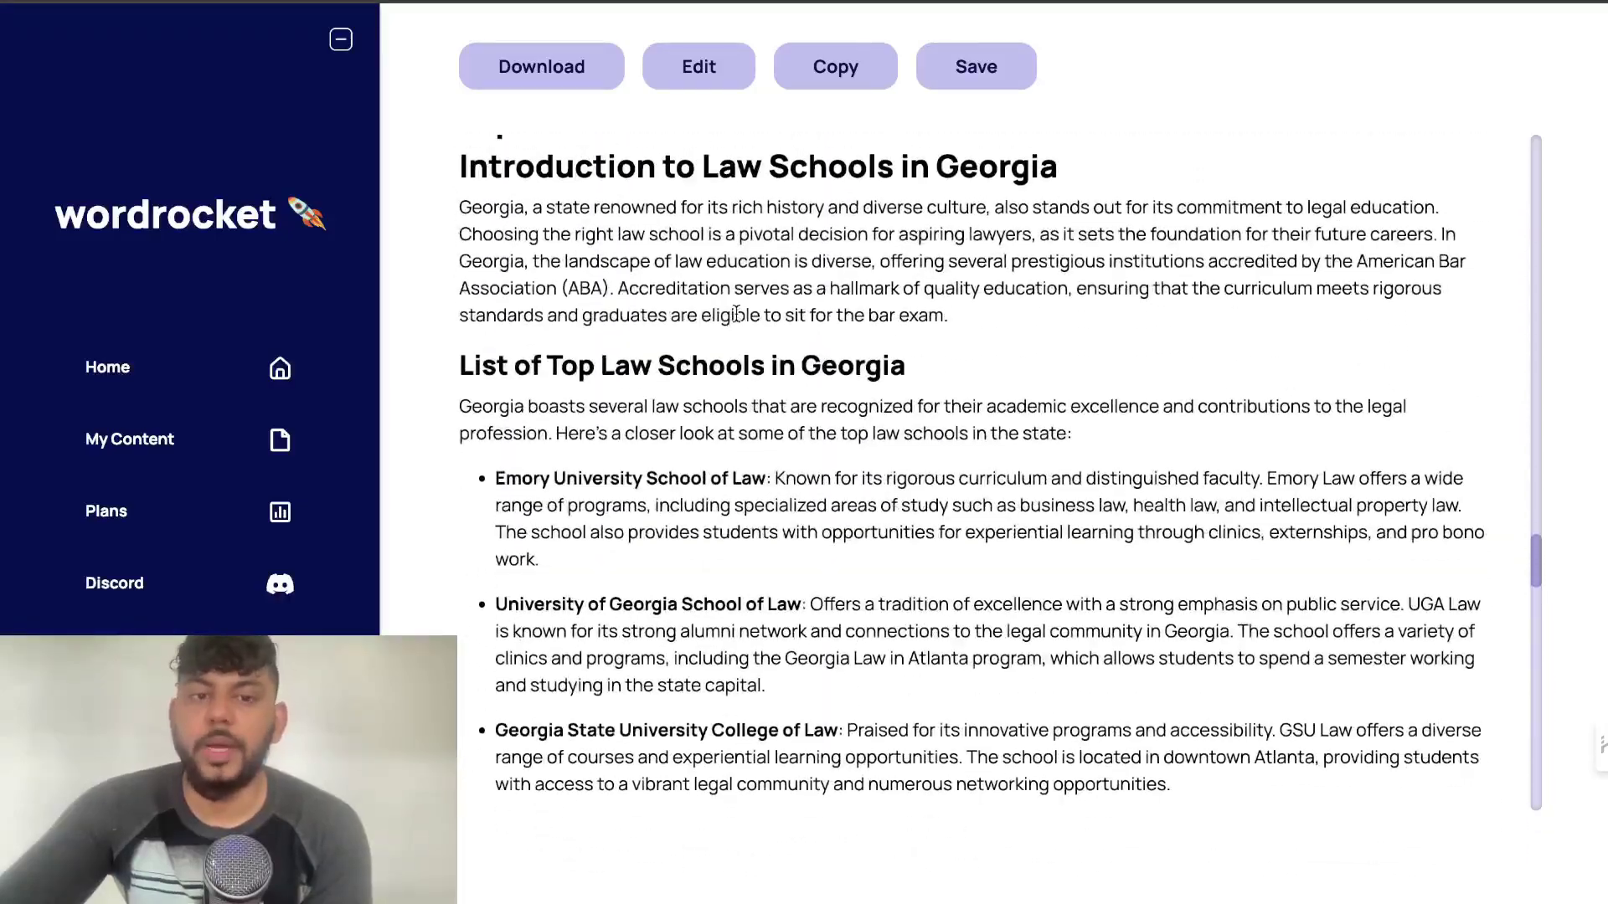
{"action": "scroll", "coordinate": [736, 313], "scroll_direction": "down", "scroll_amount": 20}
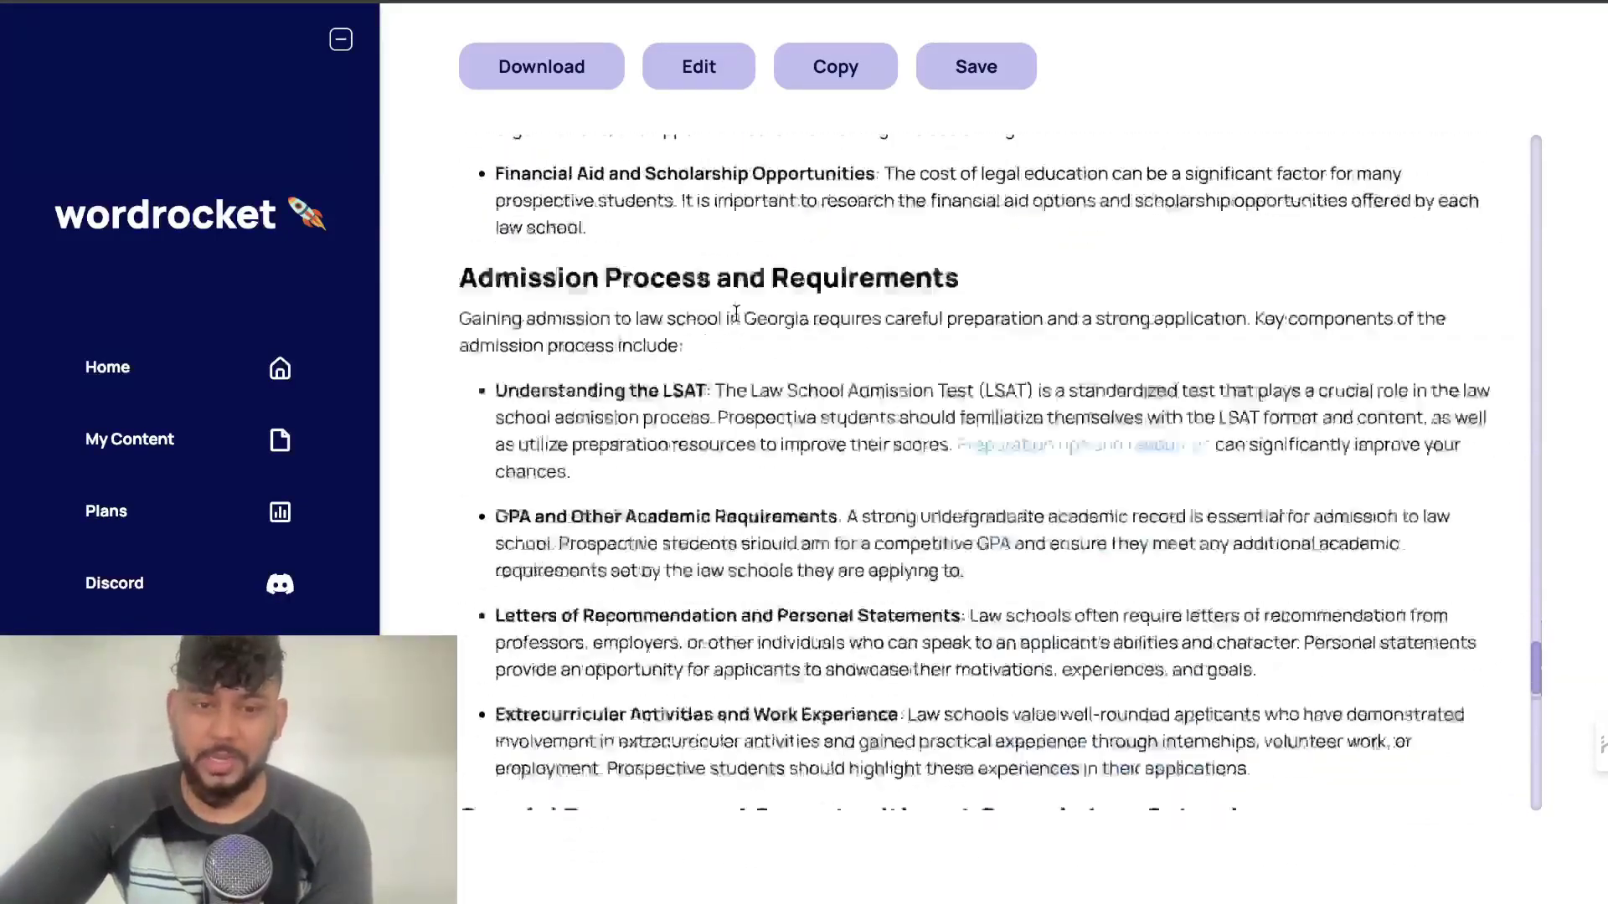
{"action": "scroll", "coordinate": [737, 320], "scroll_direction": "down", "scroll_amount": 12}
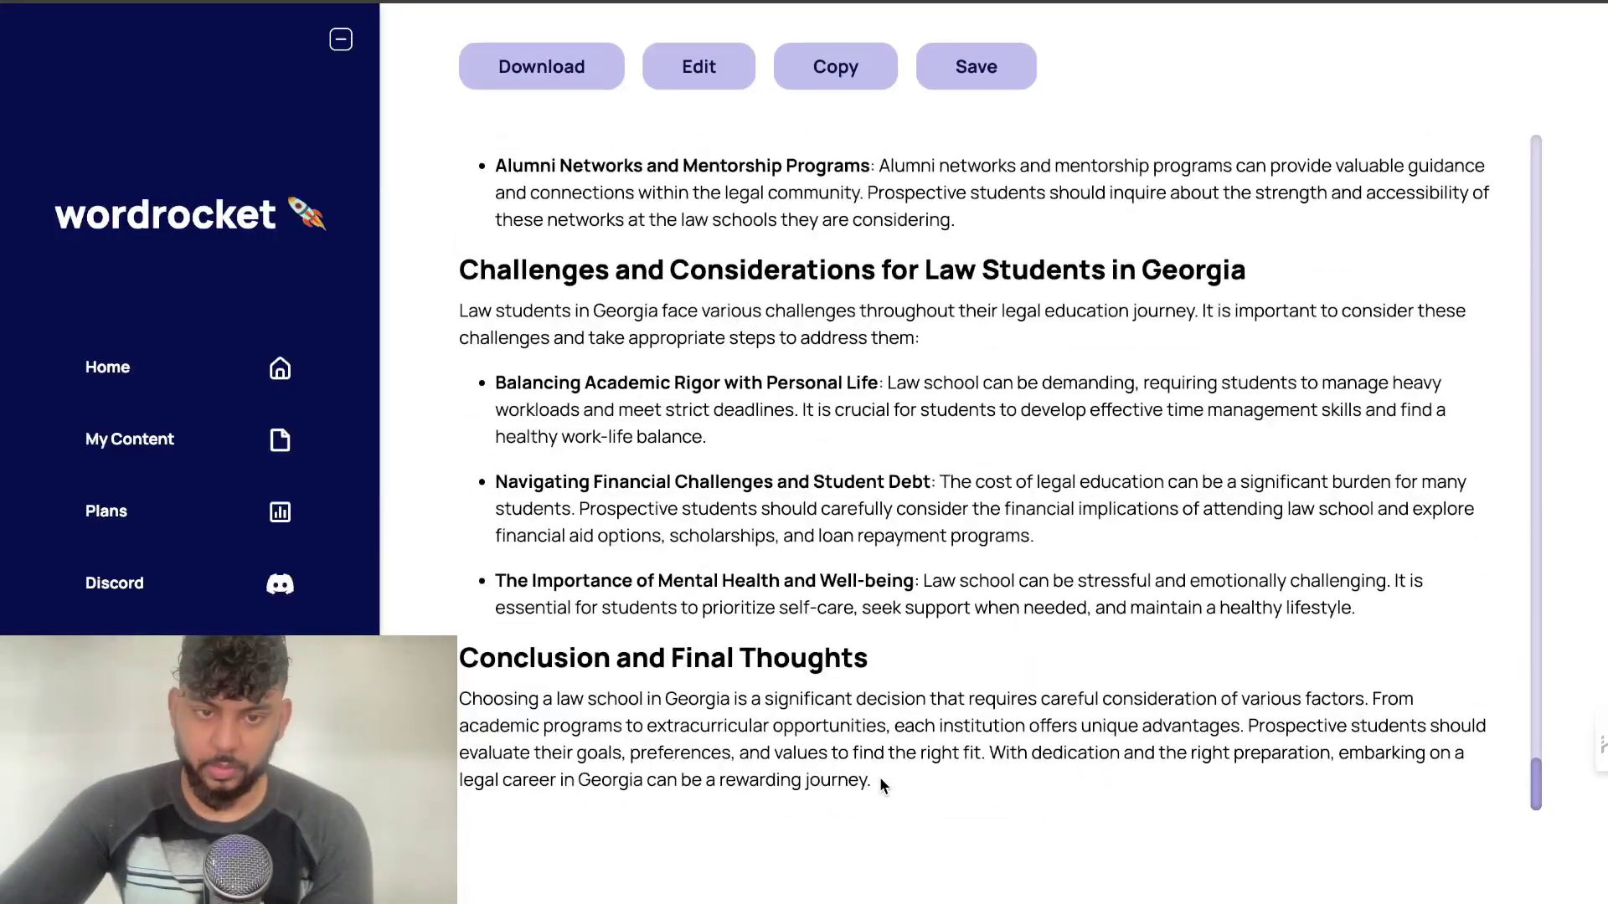
- Count the words in the FAQs section, then select the whole expanded article
{"action": "left_click_drag", "start_coordinate": [883, 762], "coordinate": [674, 475]}
{"action": "left_click_drag", "start_coordinate": [506, 385], "coordinate": [459, 383]}
{"action": "right_click", "coordinate": [516, 426]}
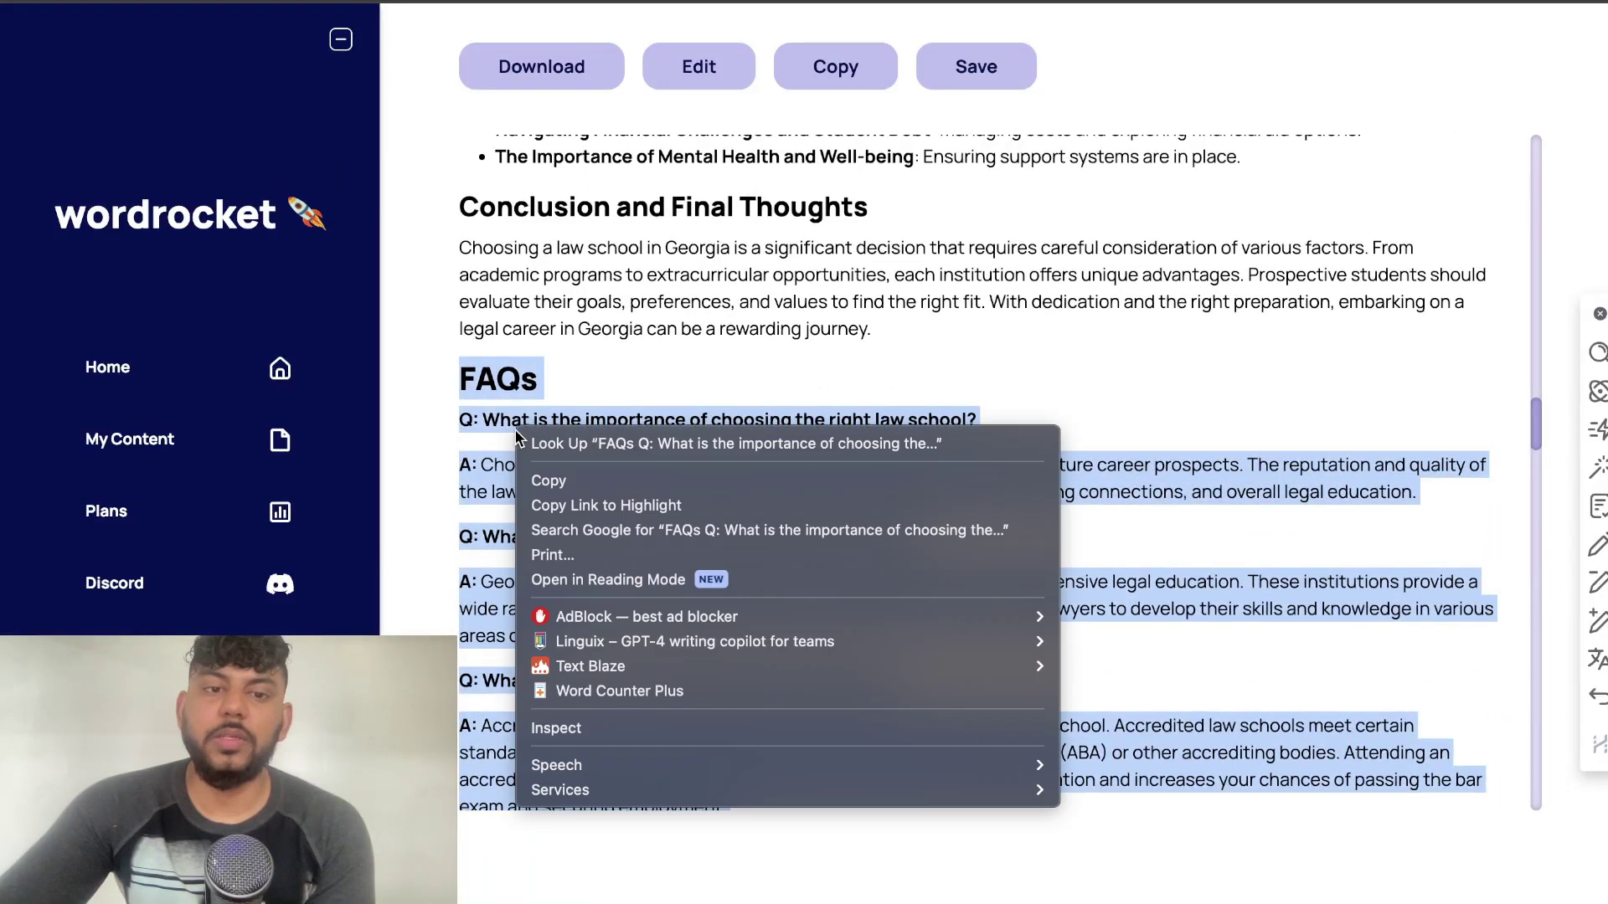
{"action": "left_click", "coordinate": [645, 692]}
{"action": "left_click", "coordinate": [841, 328]}
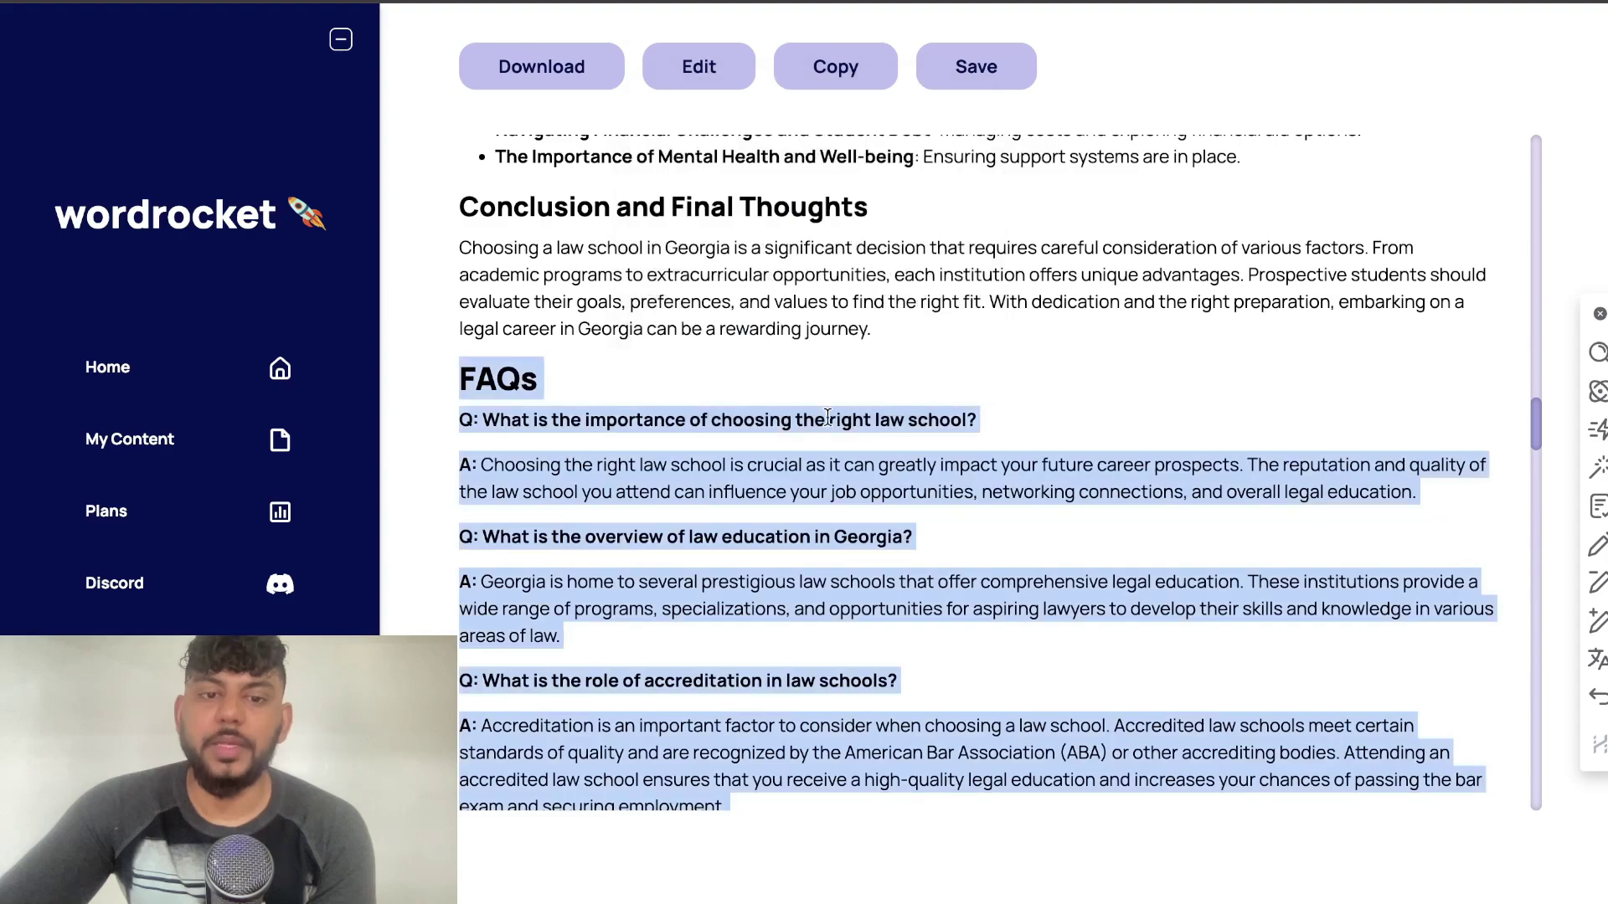
{"action": "left_click", "coordinate": [822, 456]}
{"action": "scroll", "coordinate": [817, 452], "scroll_direction": "down", "scroll_amount": 20}
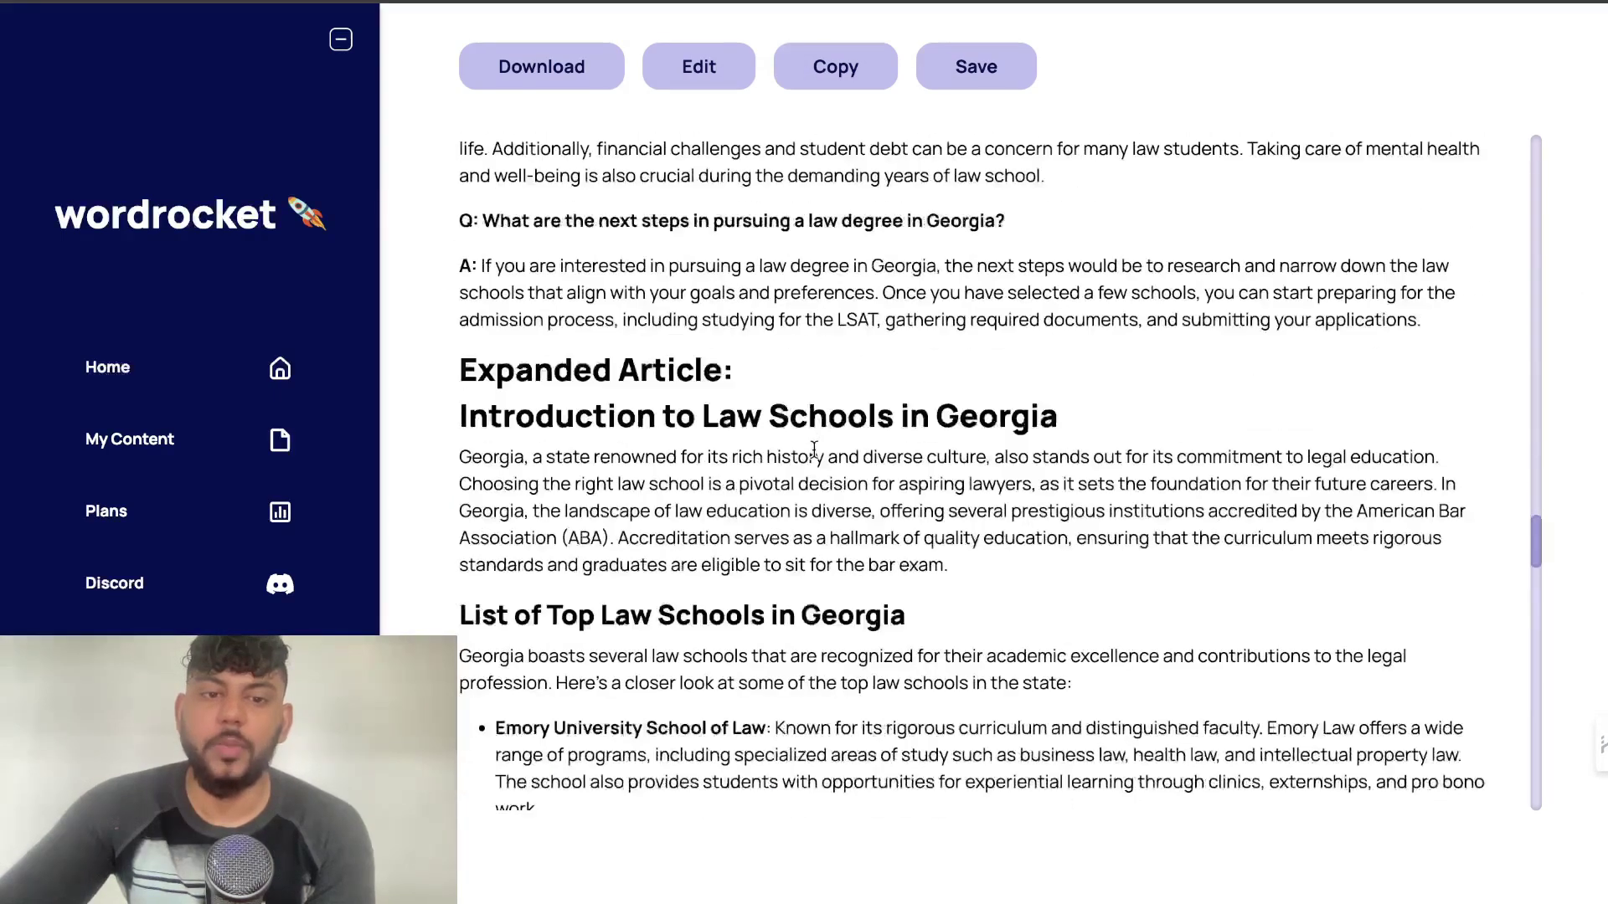
{"action": "left_click_drag", "start_coordinate": [456, 377], "coordinate": [683, 896]}
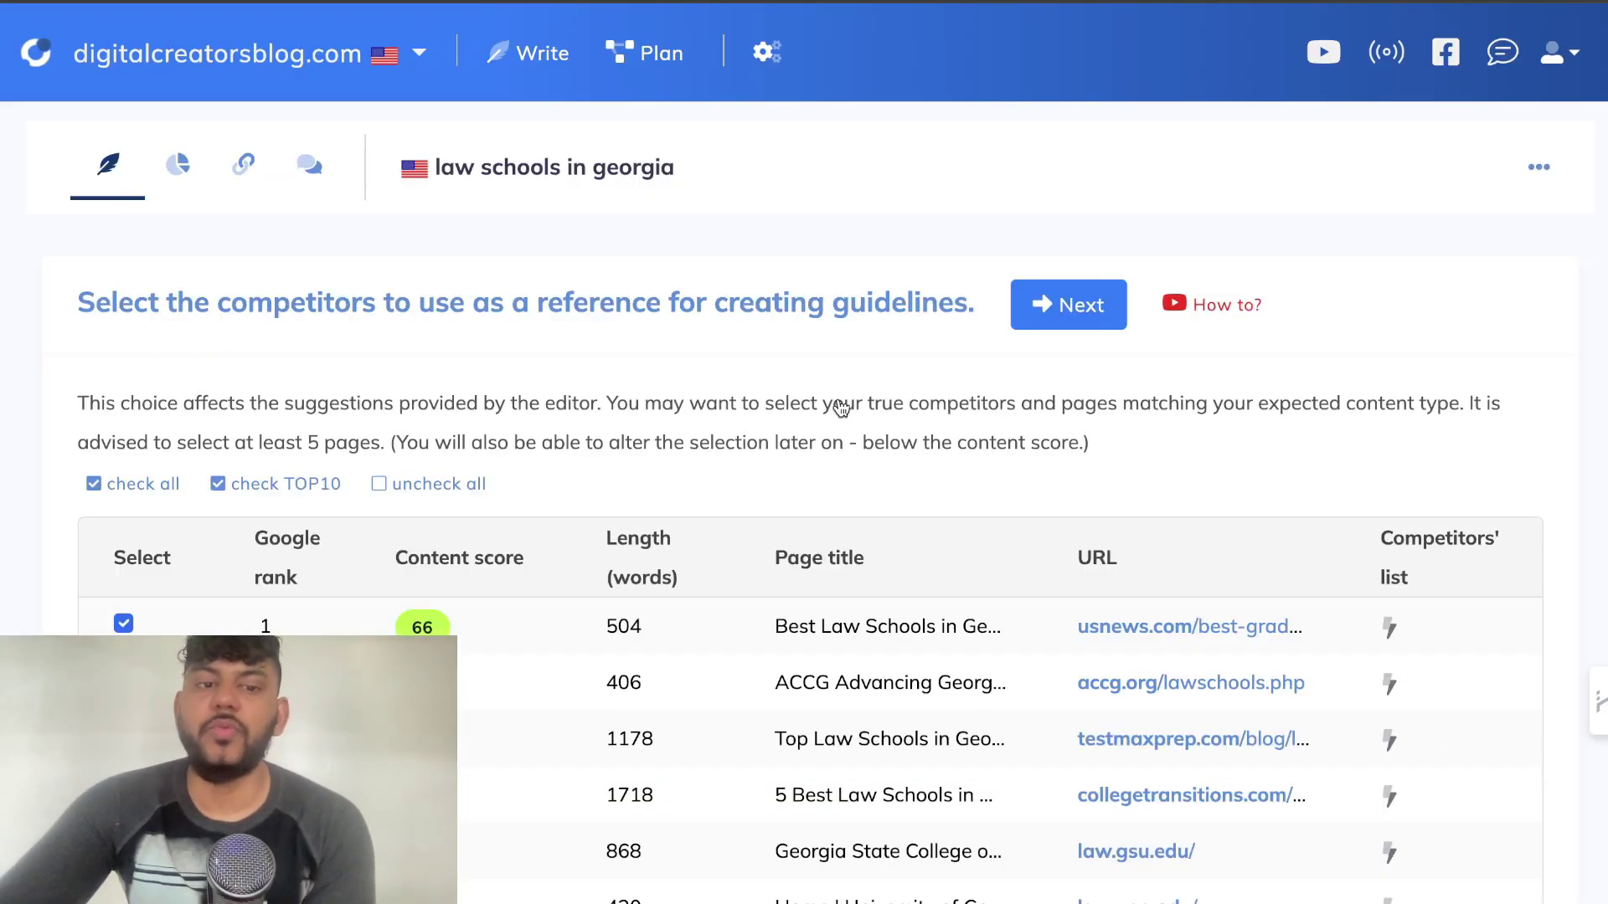
- Add the 11th-ranked competitor to the reference set and open the editor
{"action": "scroll", "coordinate": [381, 492], "scroll_direction": "down", "scroll_amount": 8}
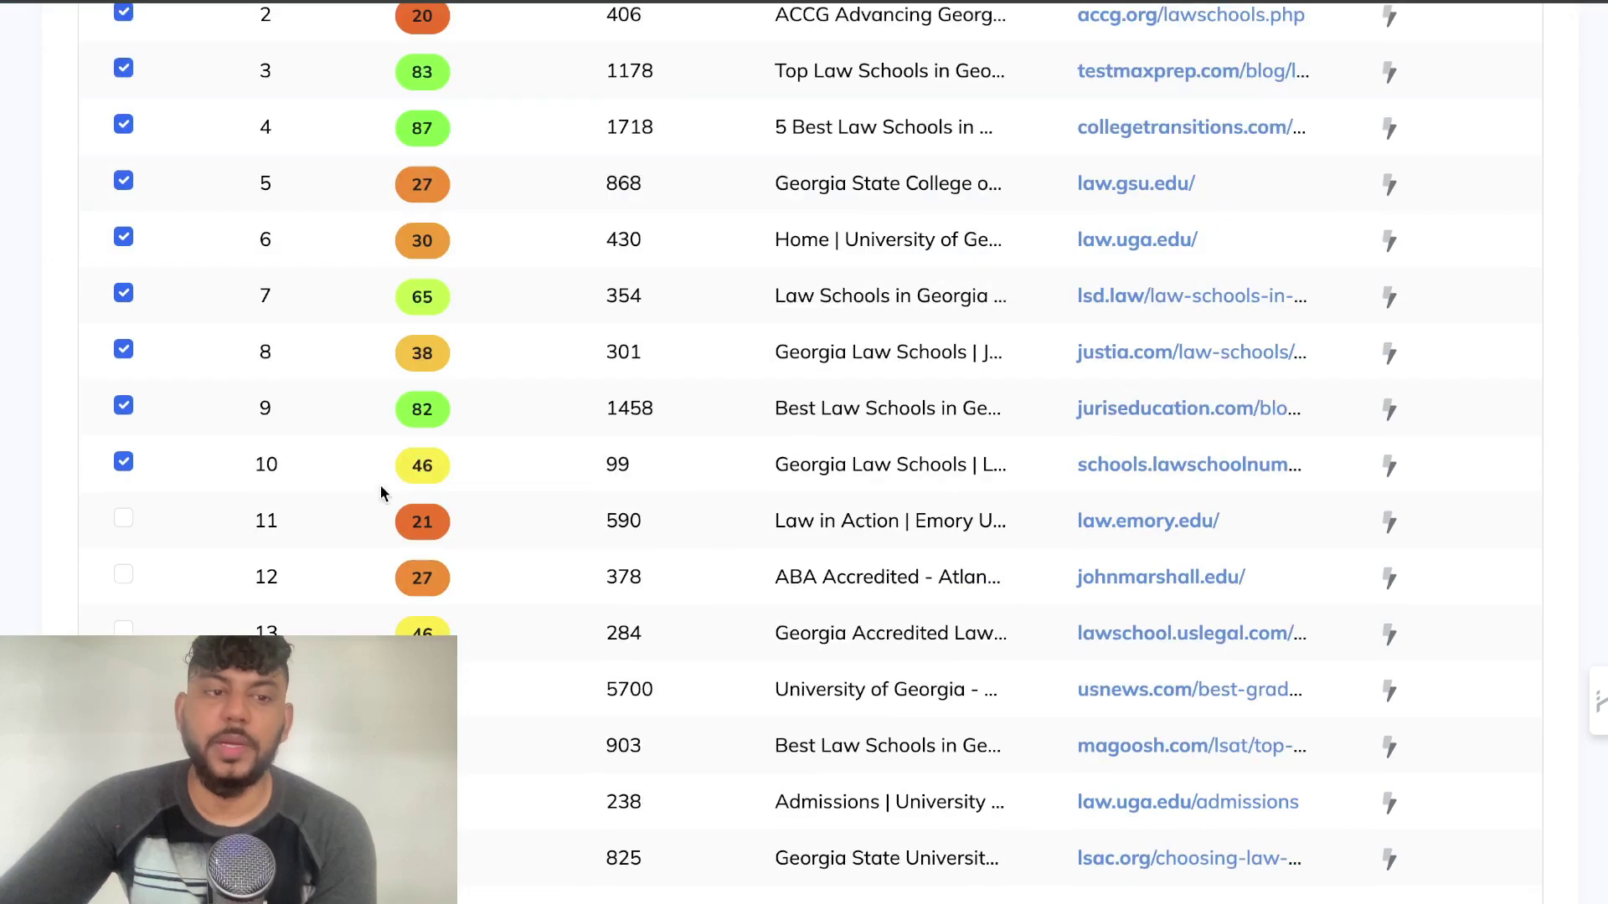
{"action": "left_click", "coordinate": [124, 521]}
{"action": "scroll", "coordinate": [573, 414], "scroll_direction": "up", "scroll_amount": 8}
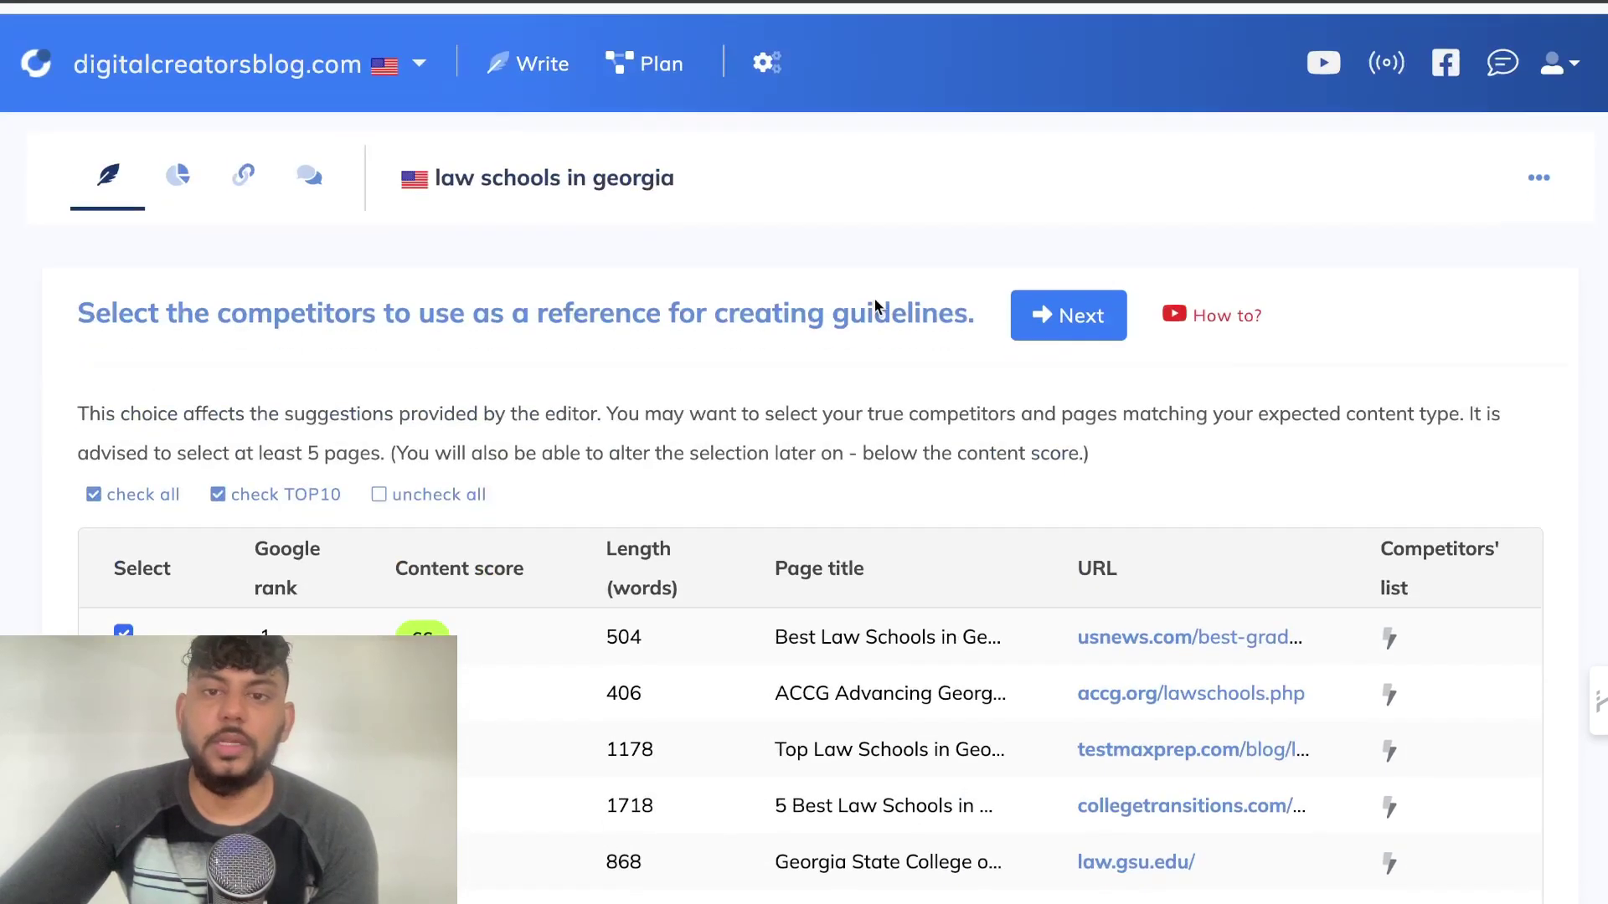
{"action": "left_click", "coordinate": [1071, 303]}
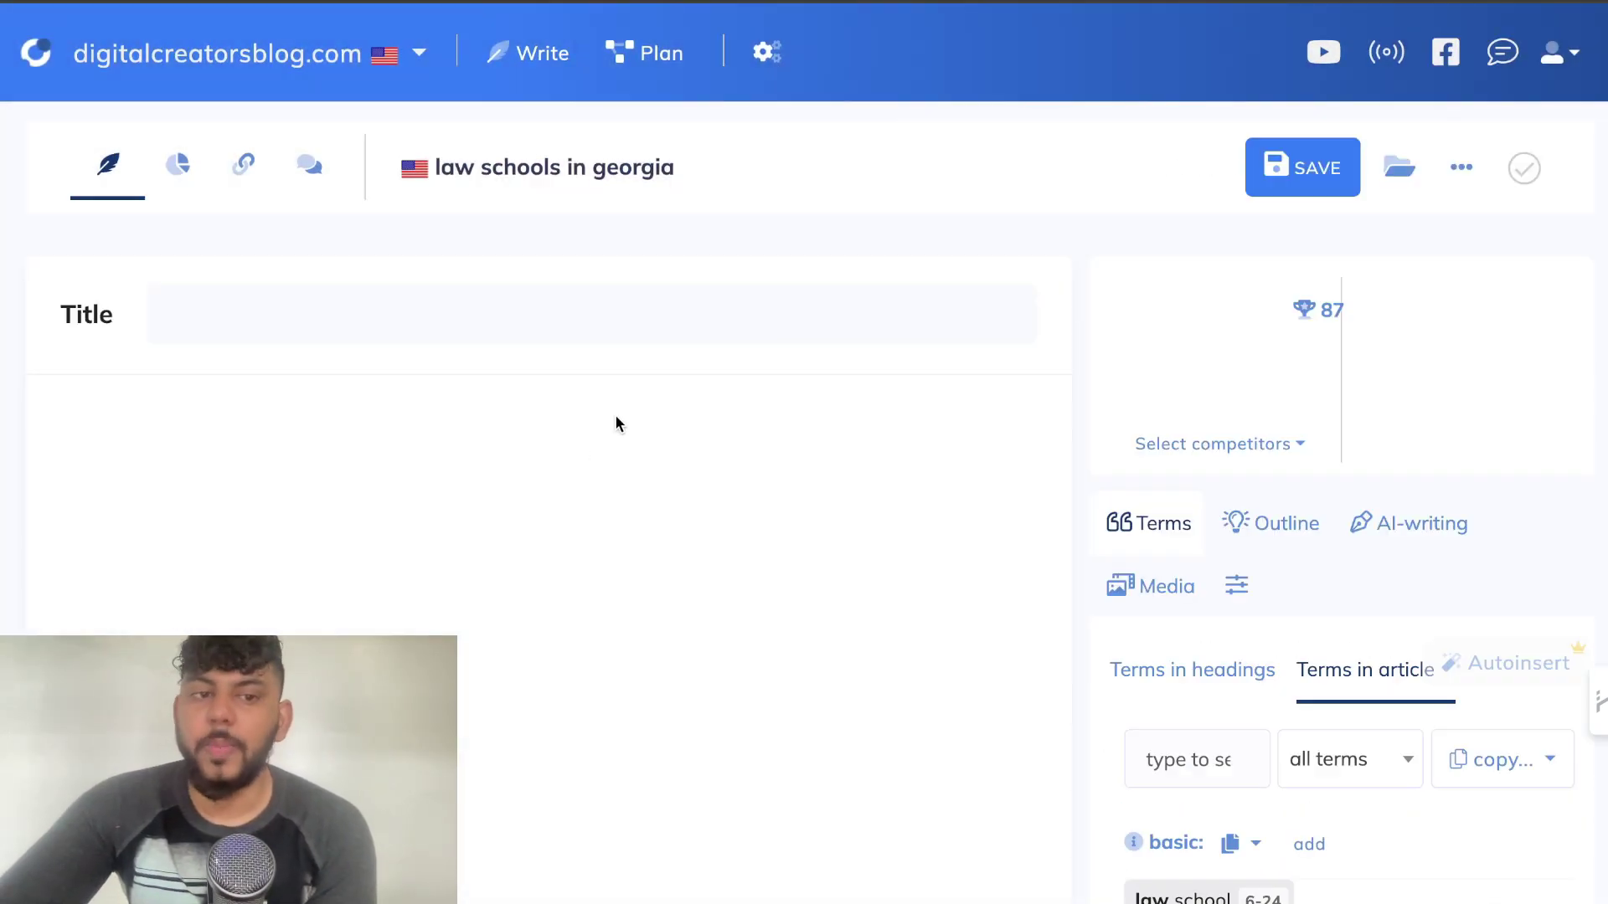
- Paste the expanded article into the editor and delete the 'Expanded Article:' heading
{"action": "left_click", "coordinate": [524, 509]}
{"action": "key", "text": "ctrl+v"}
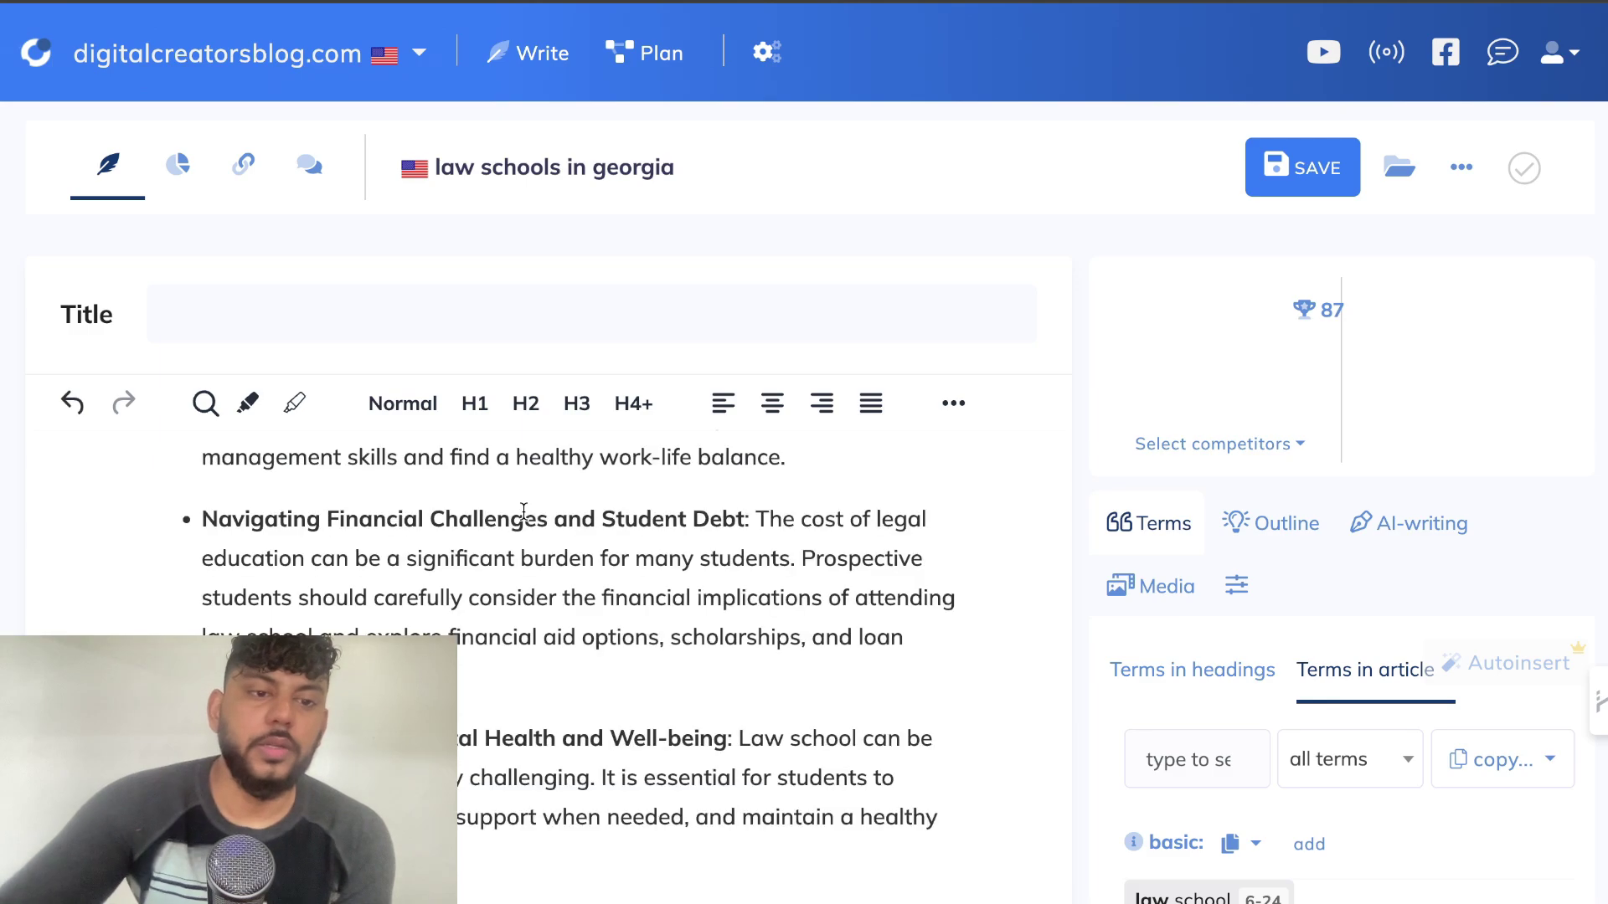
{"action": "scroll", "coordinate": [524, 510], "scroll_direction": "up", "scroll_amount": 10}
{"action": "triple_click", "coordinate": [361, 523]}
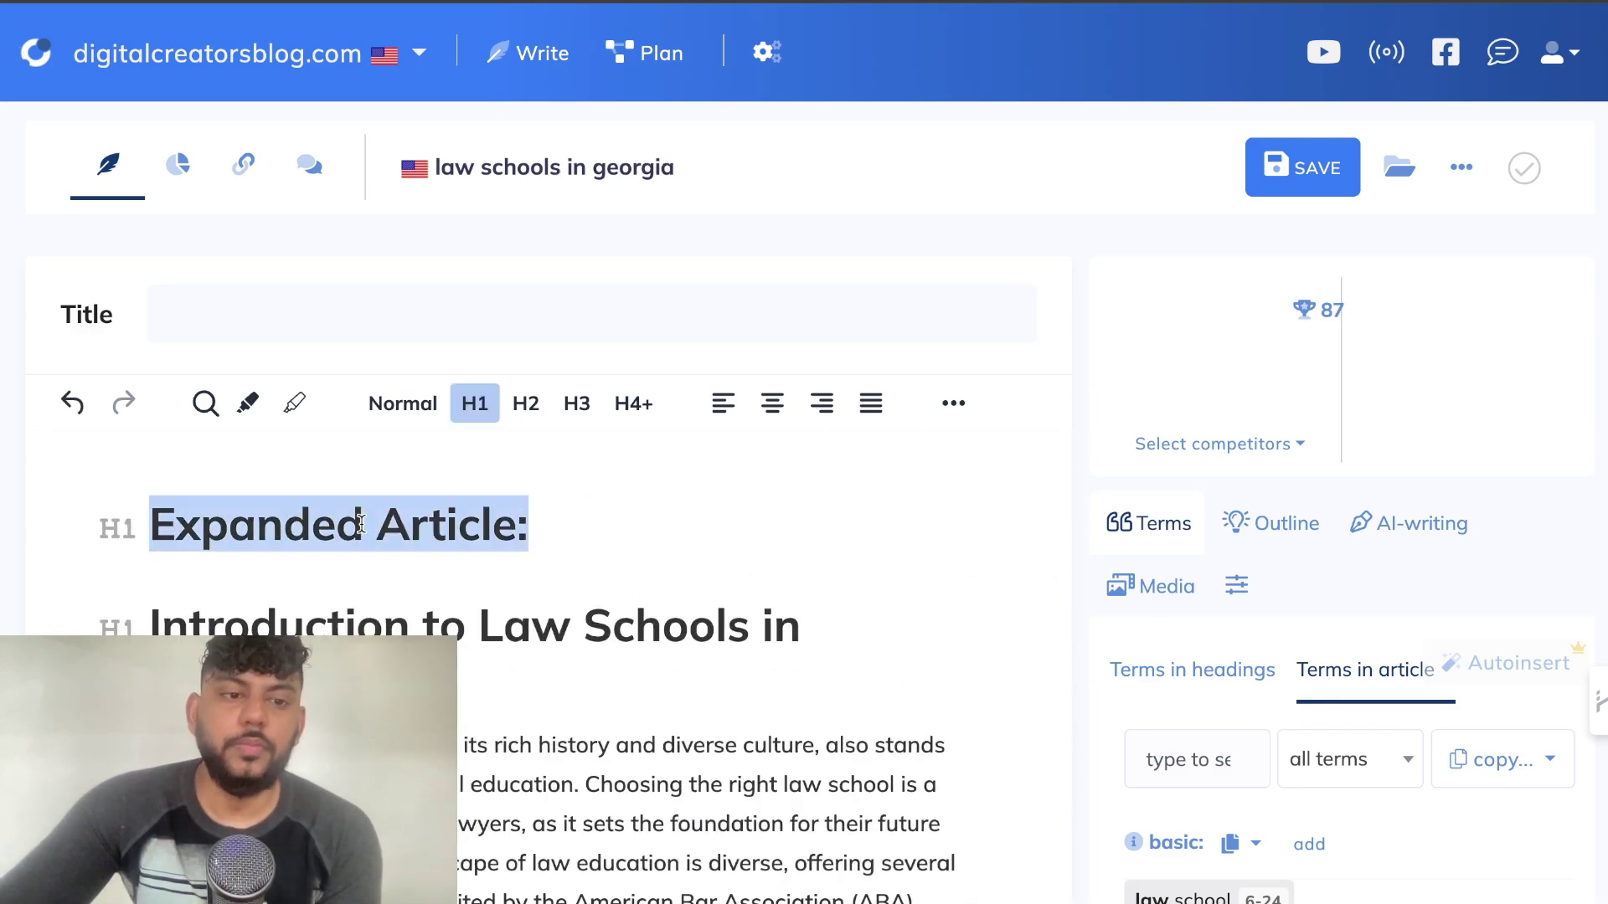
{"action": "key", "text": "BackSpace"}
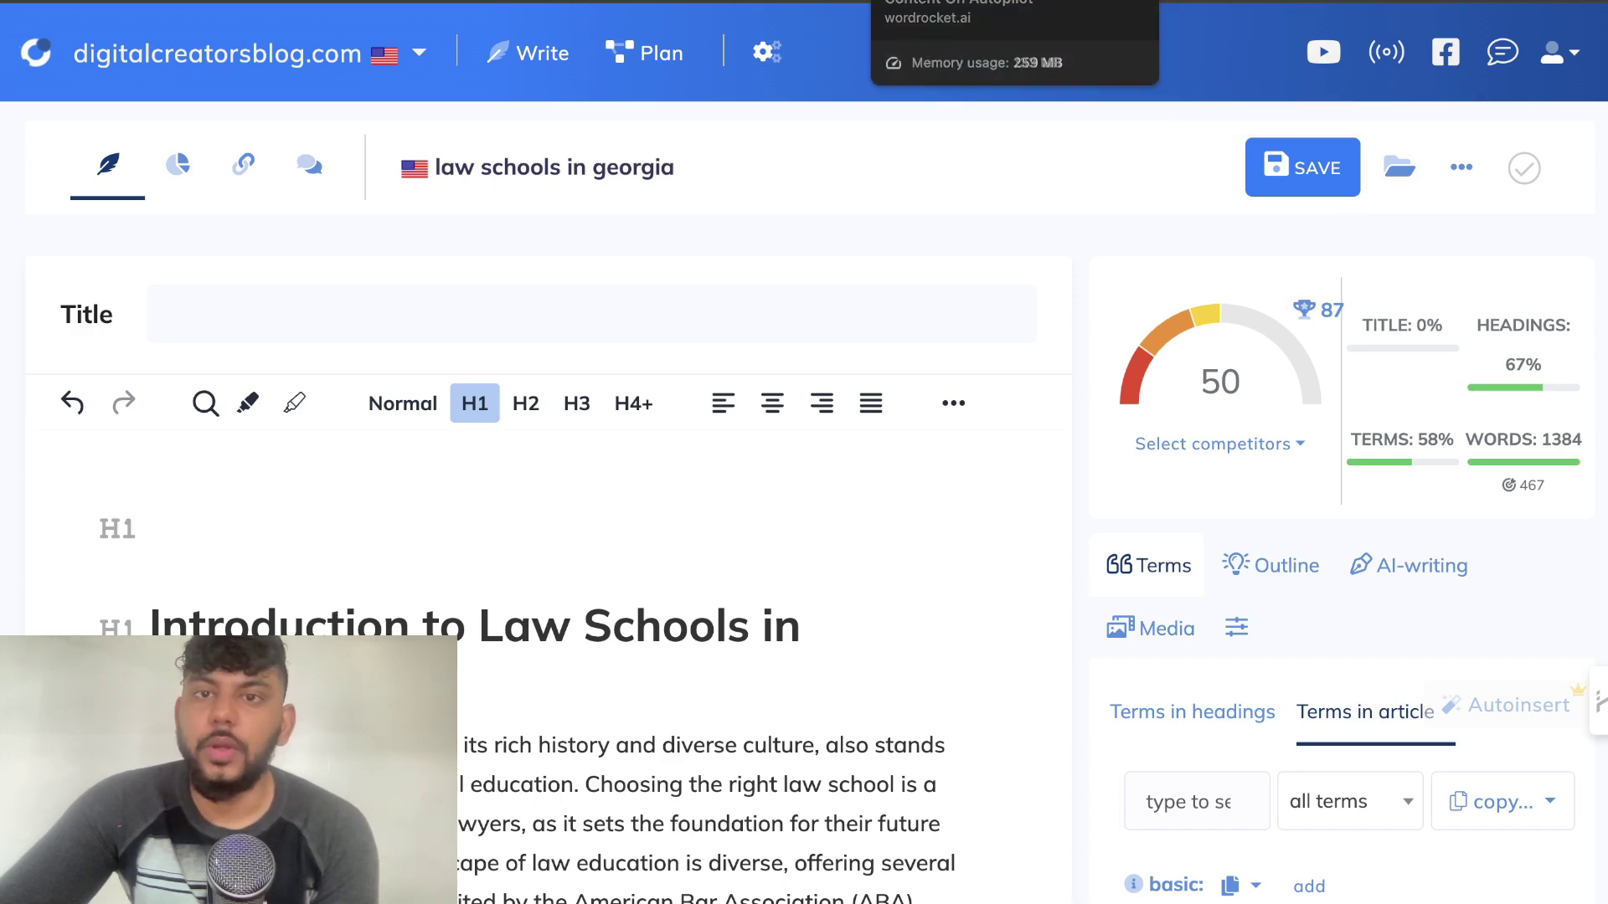
- Select the FAQs in the WordRocket article for copying into the editor
{"action": "left_click", "coordinate": [1005, 2]}
{"action": "scroll", "coordinate": [761, 352], "scroll_direction": "up", "scroll_amount": 15}
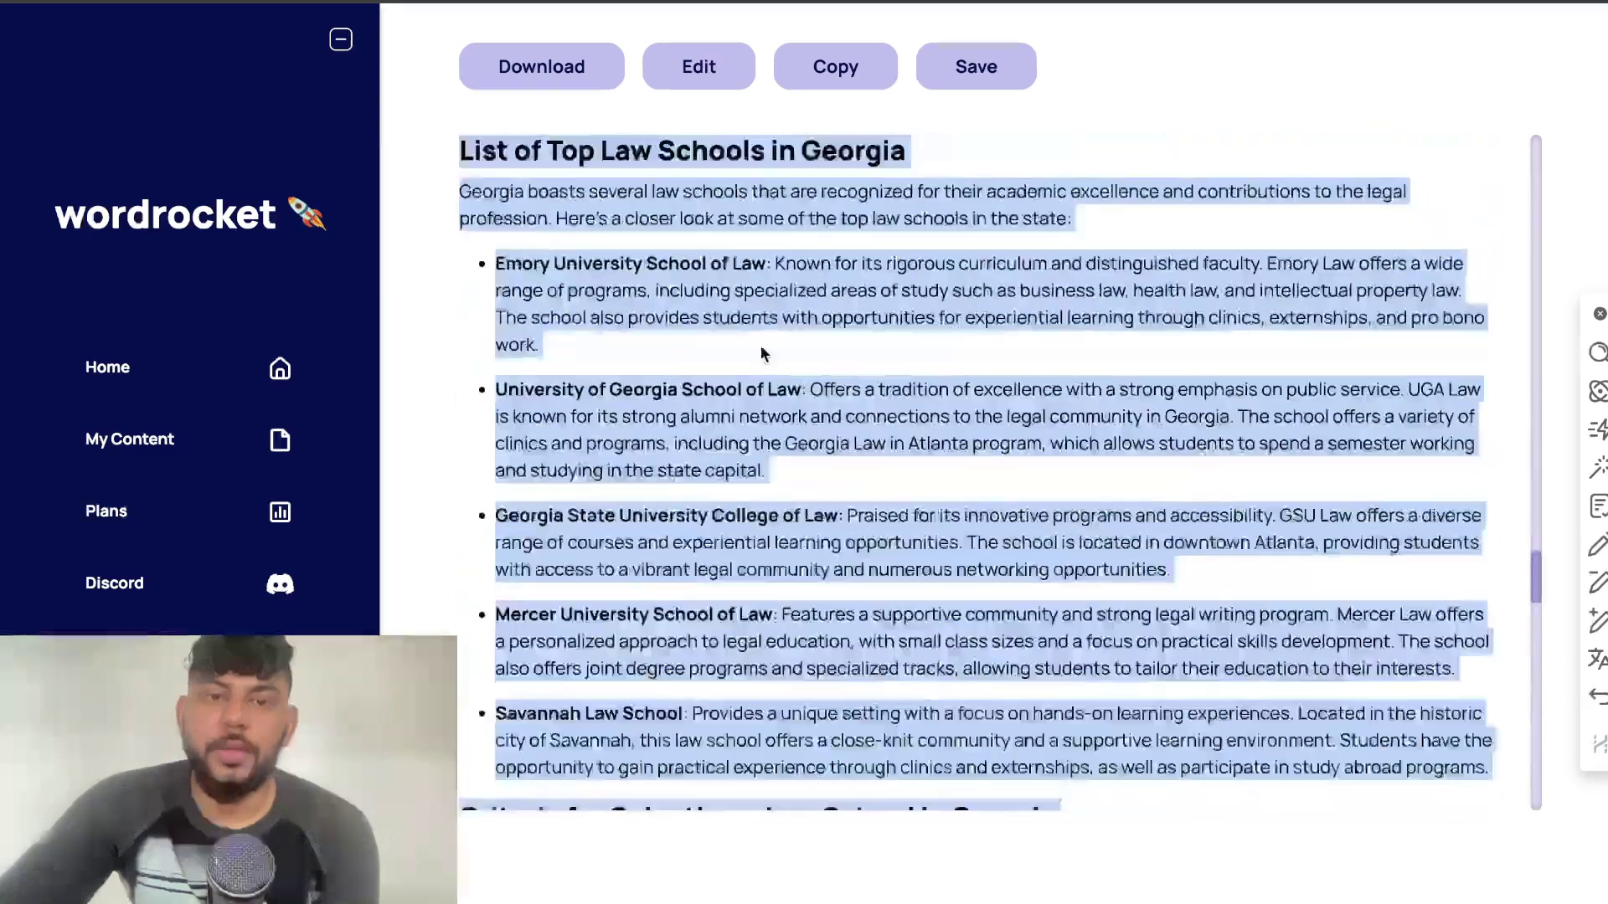
{"action": "scroll", "coordinate": [760, 352], "scroll_direction": "down", "scroll_amount": 20}
{"action": "left_click_drag", "start_coordinate": [760, 754], "coordinate": [454, 308]}
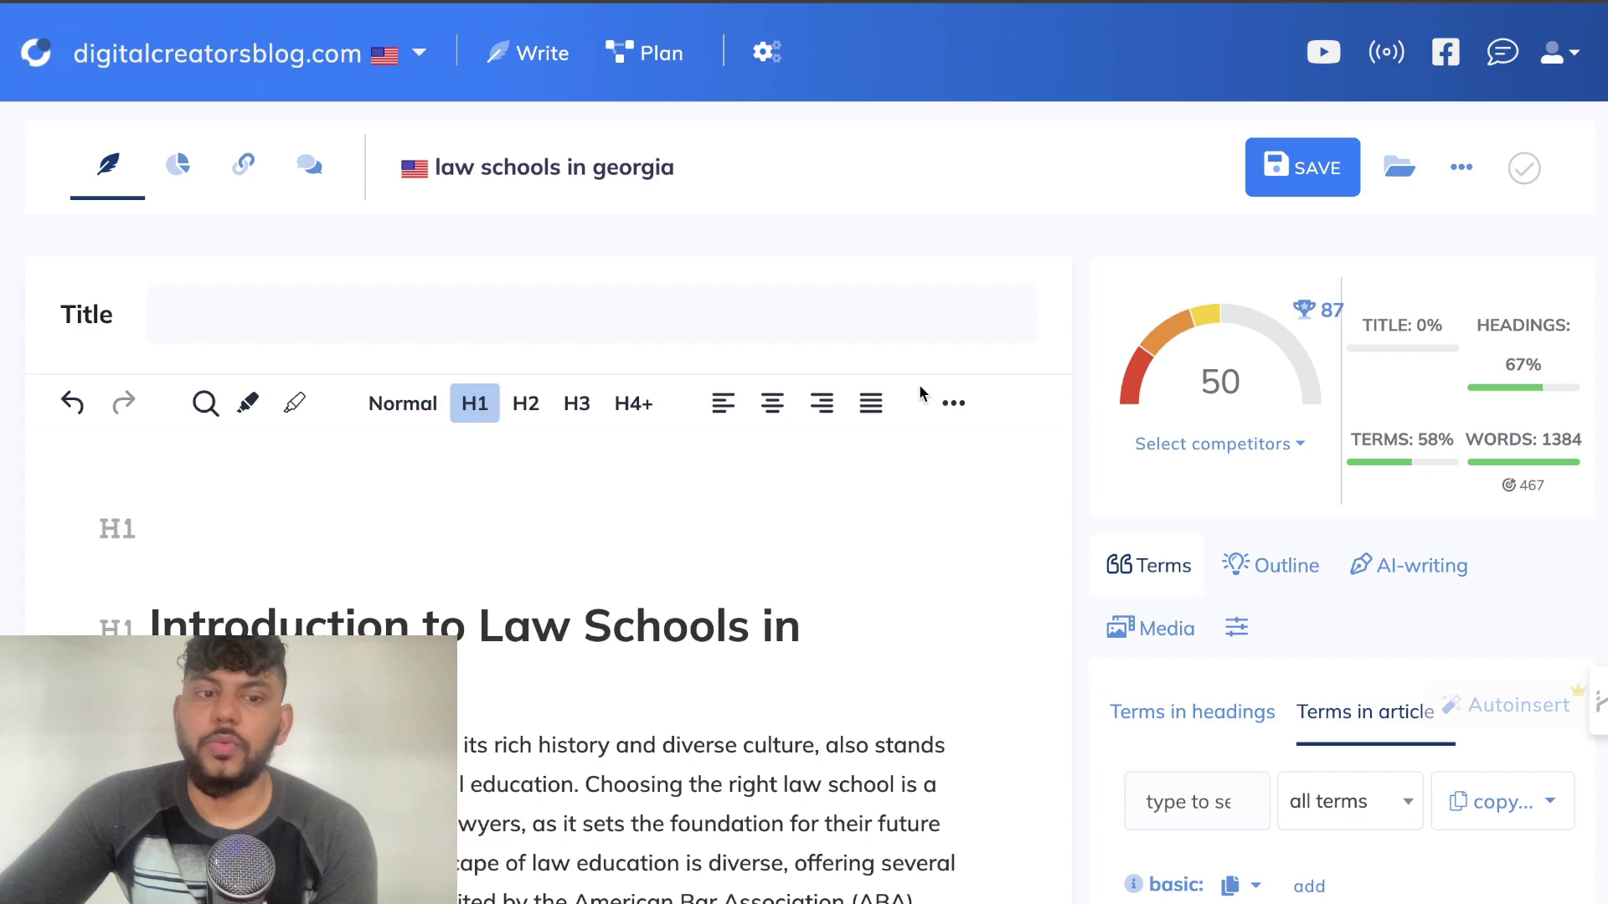
{"action": "scroll", "coordinate": [764, 477], "scroll_direction": "down", "scroll_amount": 15}
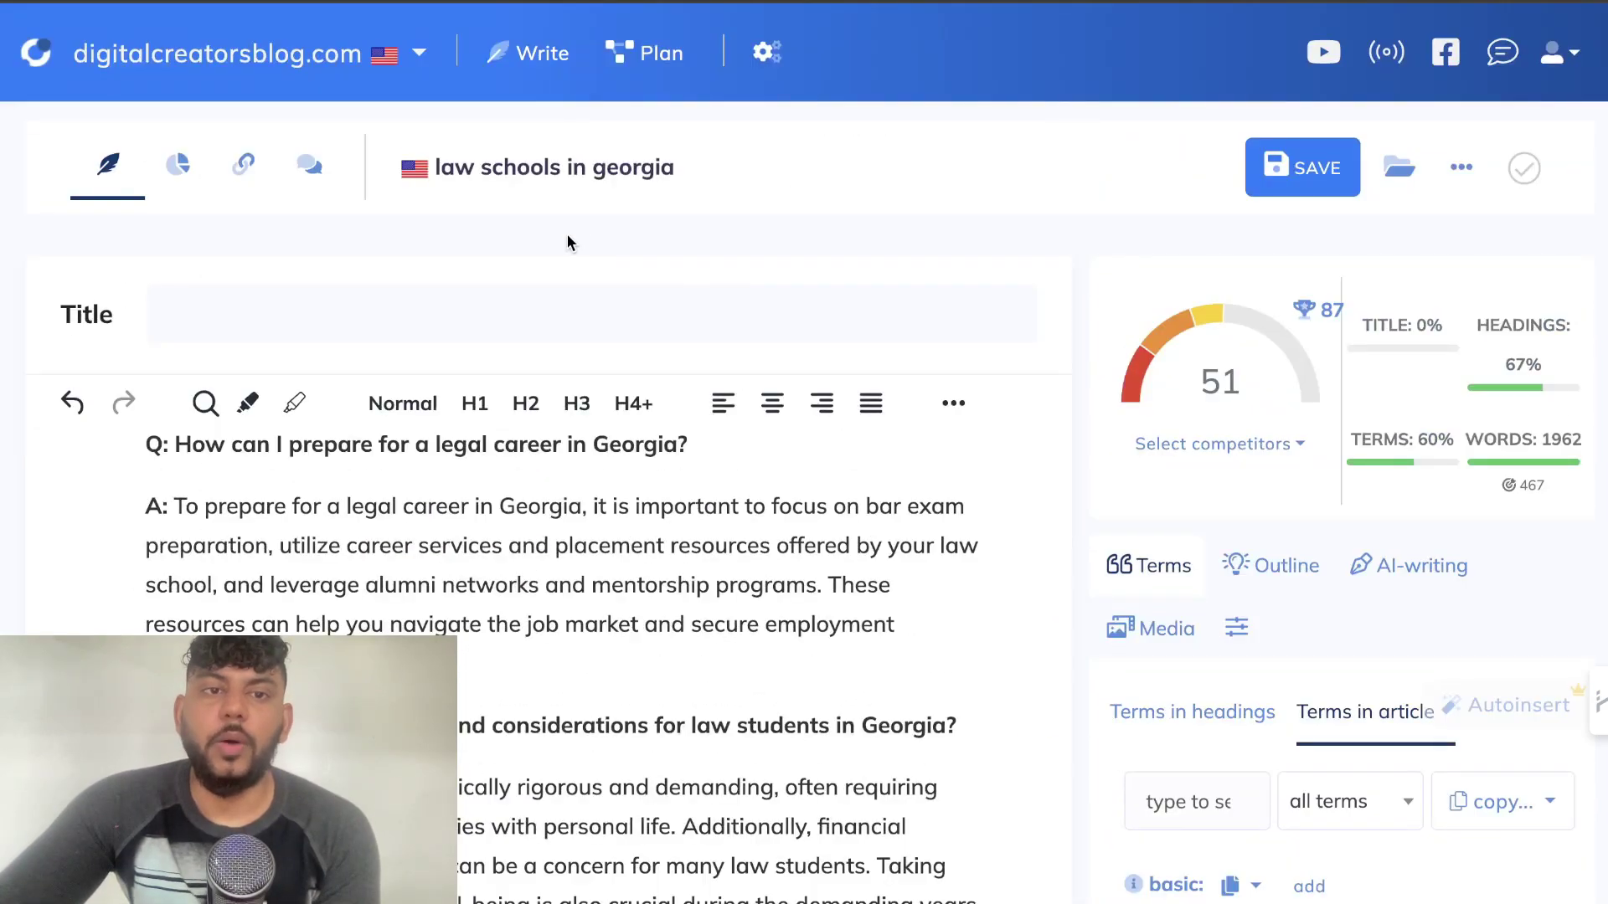
- Generate an AI meta title and description, lifting the content score from 51 to 70
{"action": "left_click", "coordinate": [524, 302]}
{"action": "left_click", "coordinate": [181, 180]}
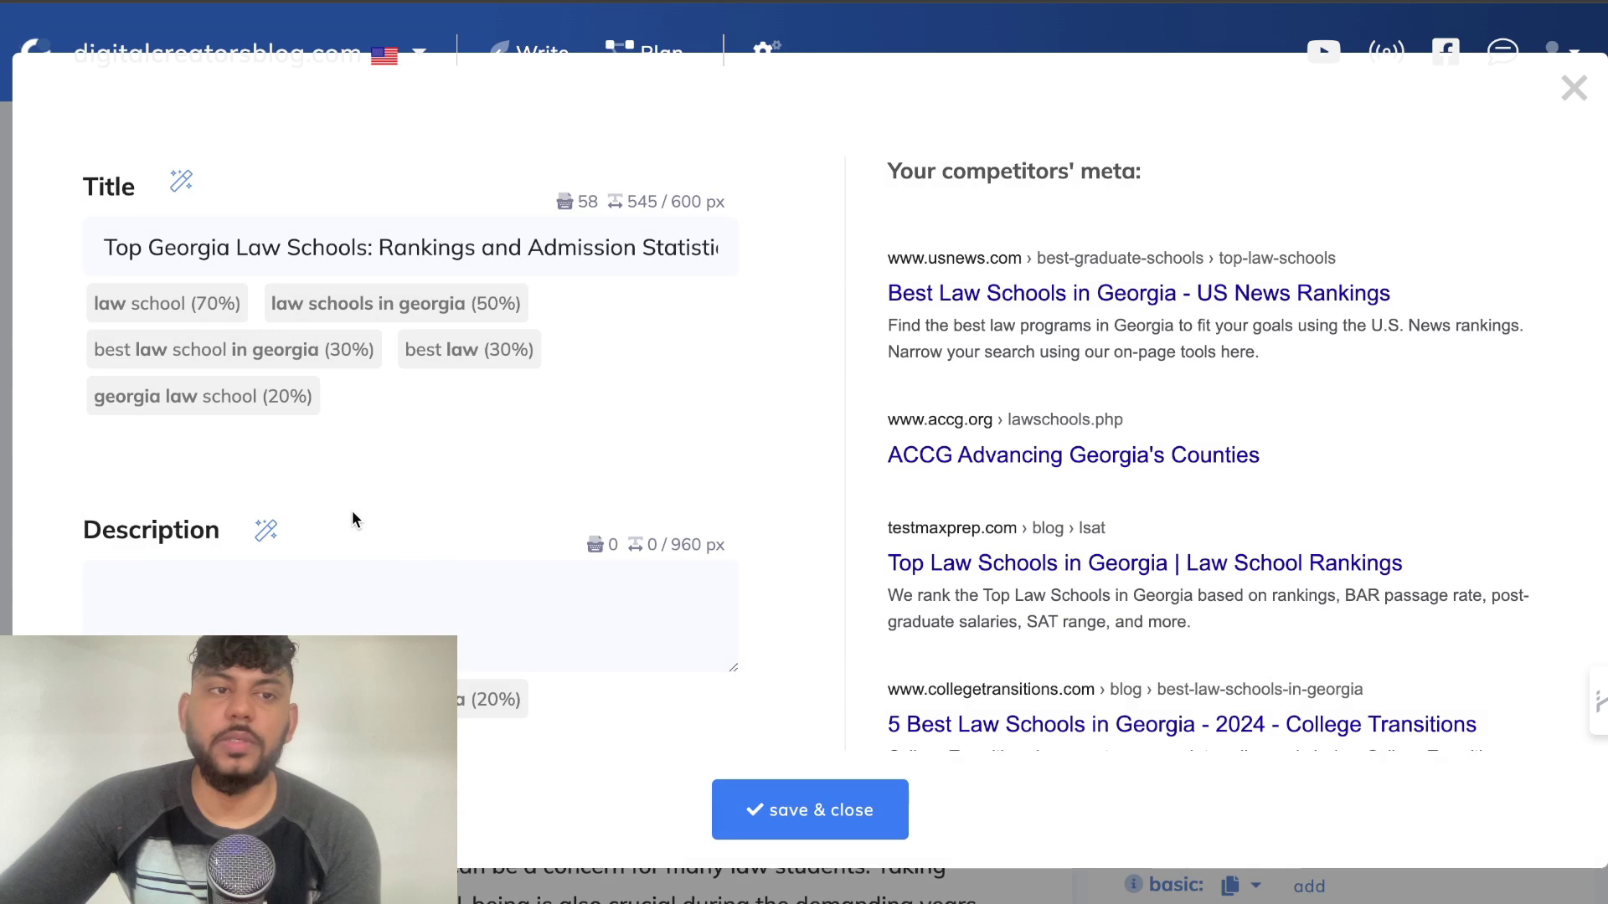
{"action": "left_click", "coordinate": [266, 530]}
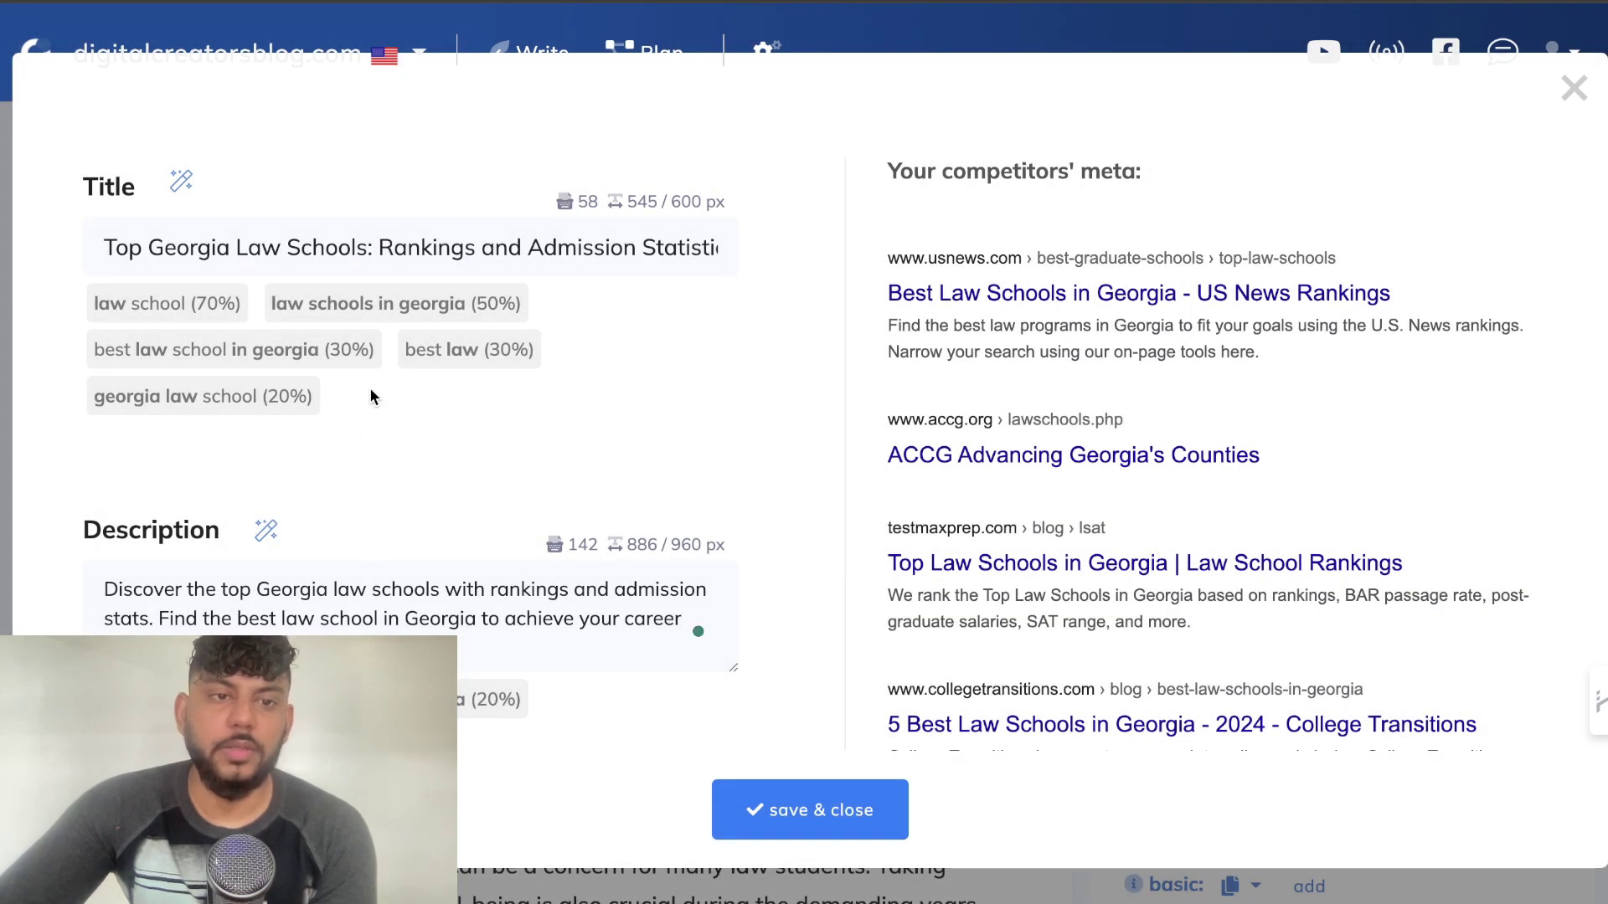
{"action": "key", "text": "Escape"}
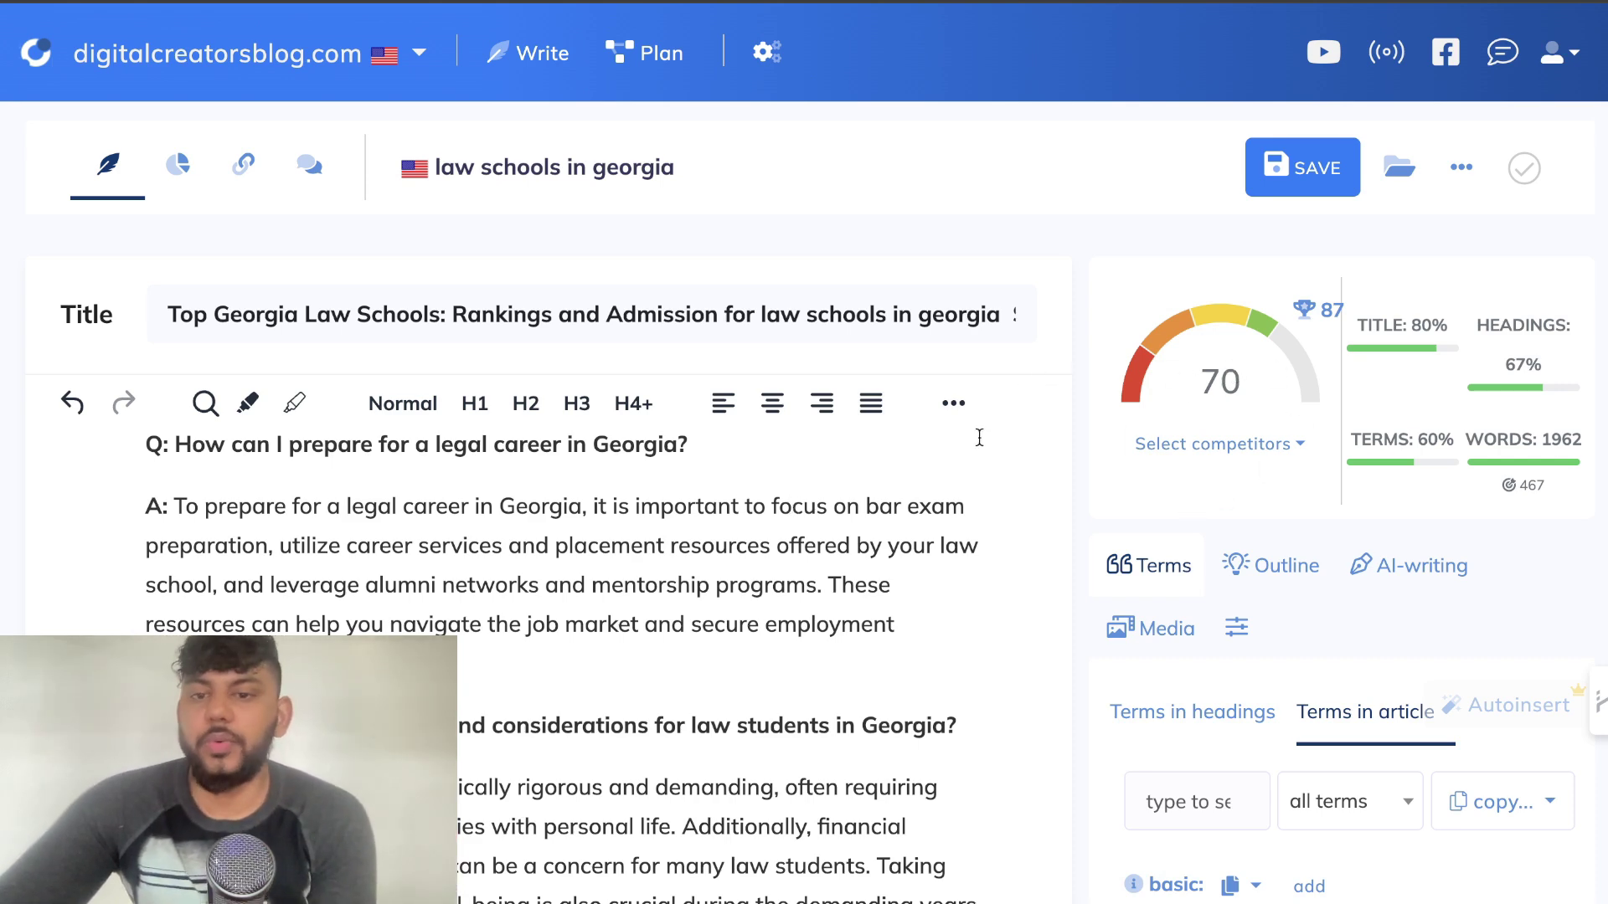
{"action": "scroll", "coordinate": [977, 438], "scroll_direction": "up", "scroll_amount": 1}
- Show heading term suggestions (law school, law schools in georgia, best law school in georgia) beside the top H1
{"action": "scroll", "coordinate": [977, 438], "scroll_direction": "up", "scroll_amount": 10}
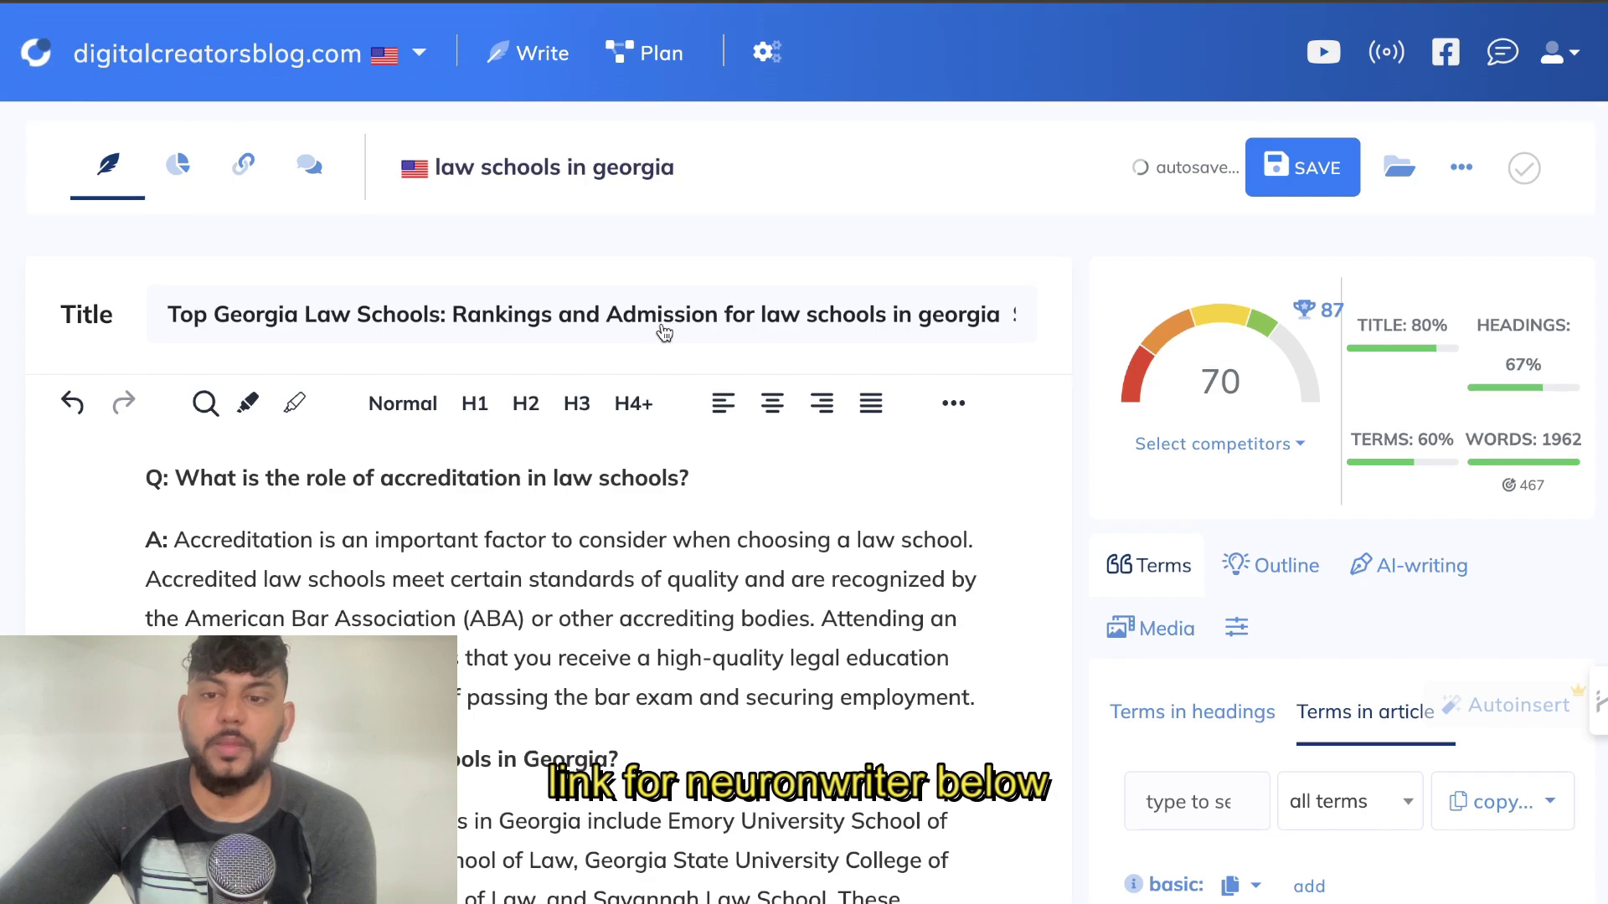
{"action": "scroll", "coordinate": [1238, 531], "scroll_direction": "down", "scroll_amount": 3}
{"action": "scroll", "coordinate": [1232, 526], "scroll_direction": "down", "scroll_amount": 2}
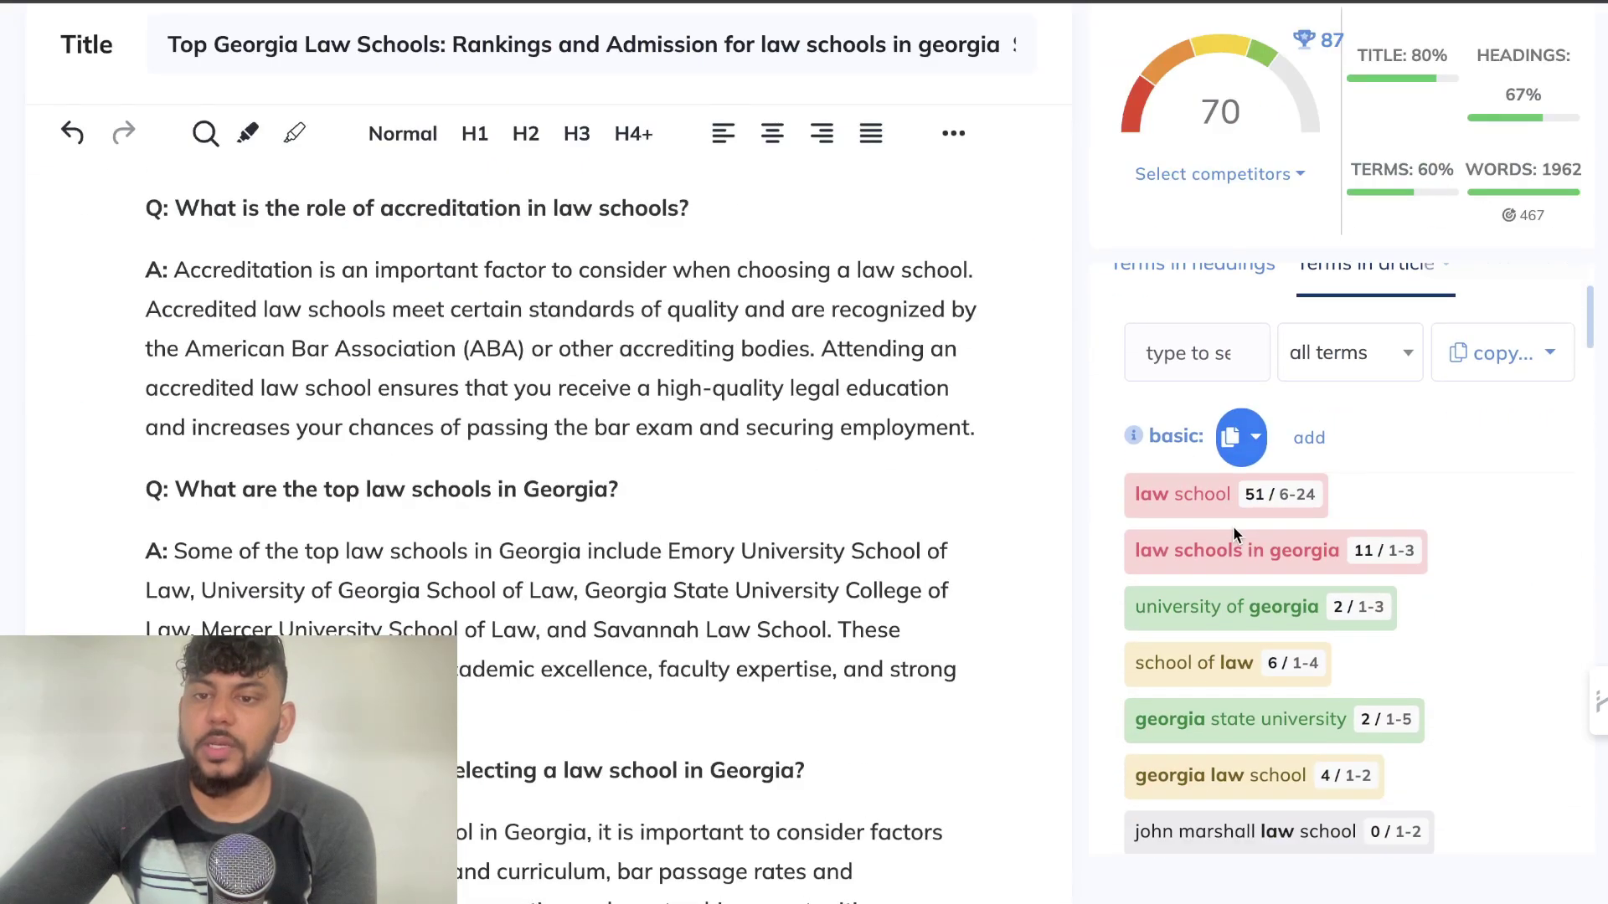
{"action": "scroll", "coordinate": [1233, 526], "scroll_direction": "up", "scroll_amount": 1}
{"action": "left_click", "coordinate": [1197, 381]}
{"action": "scroll", "coordinate": [897, 412], "scroll_direction": "up", "scroll_amount": 15}
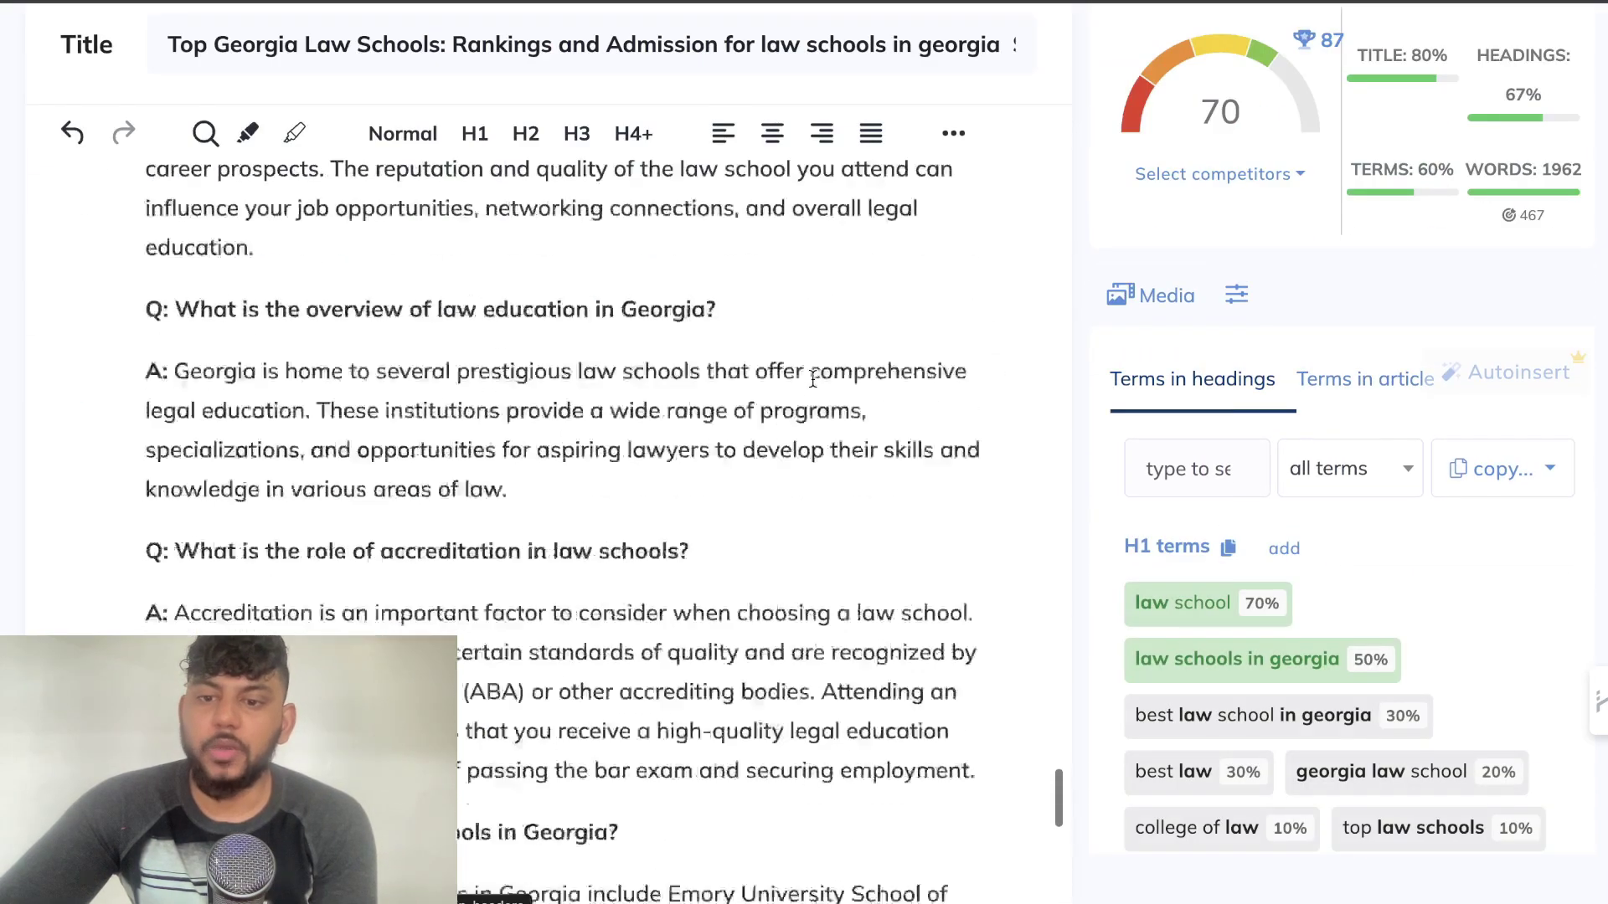
{"action": "scroll", "coordinate": [858, 483], "scroll_direction": "up", "scroll_amount": 15}
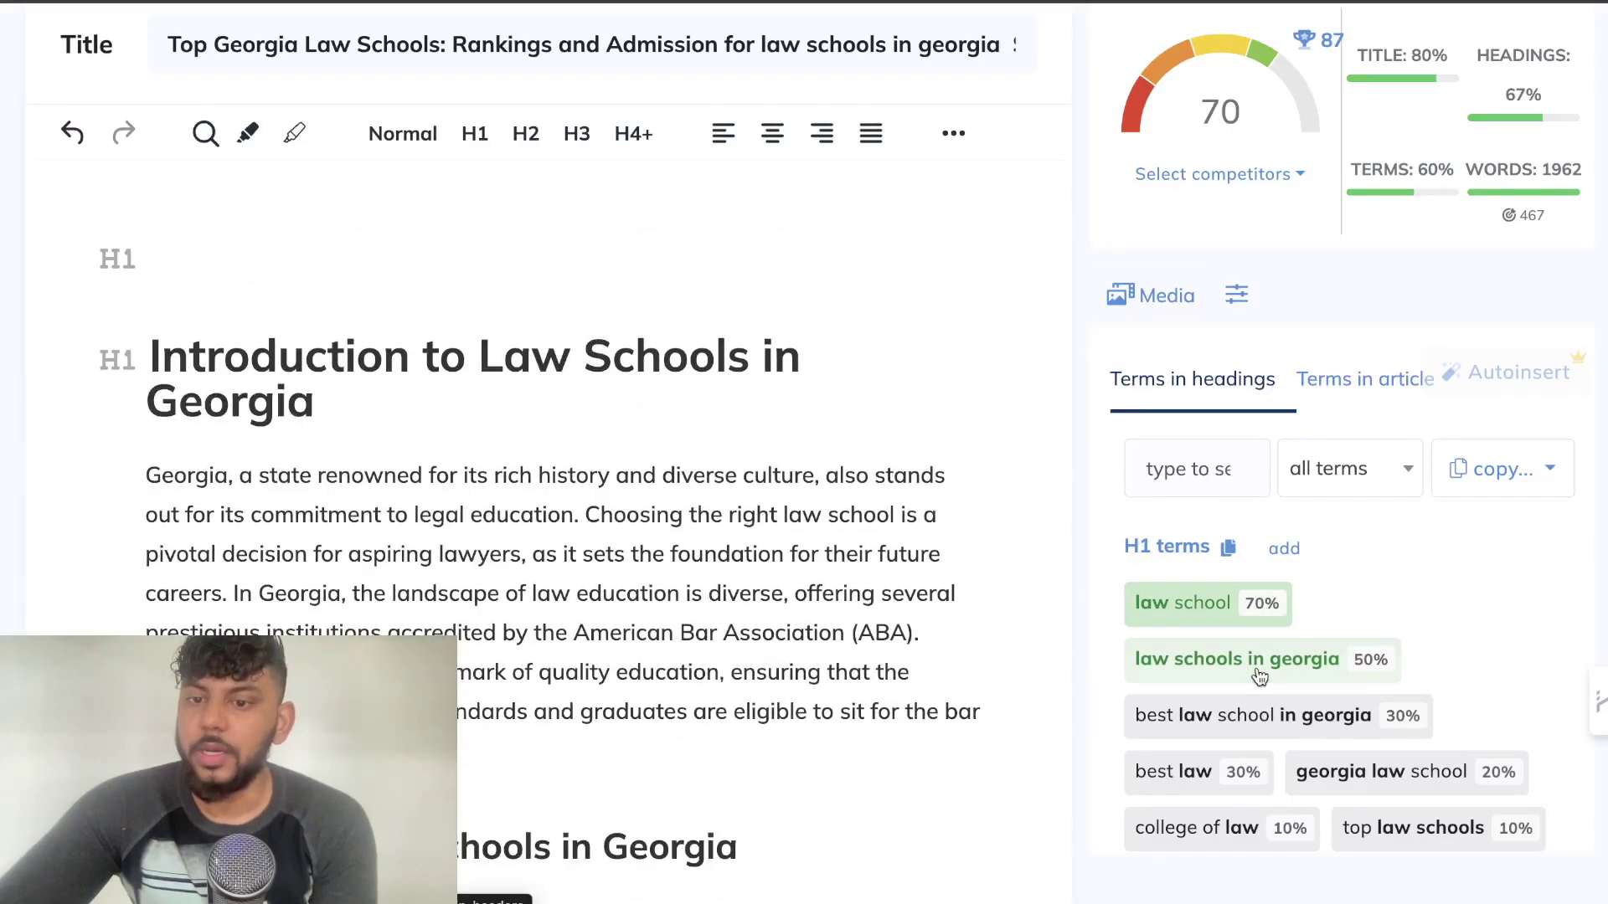
- Append '(Best Law School In Georgia)' to the H1, correcting the misspelled Georgia
{"action": "left_click", "coordinate": [488, 406]}
{"action": "type", "text": "(Best "}
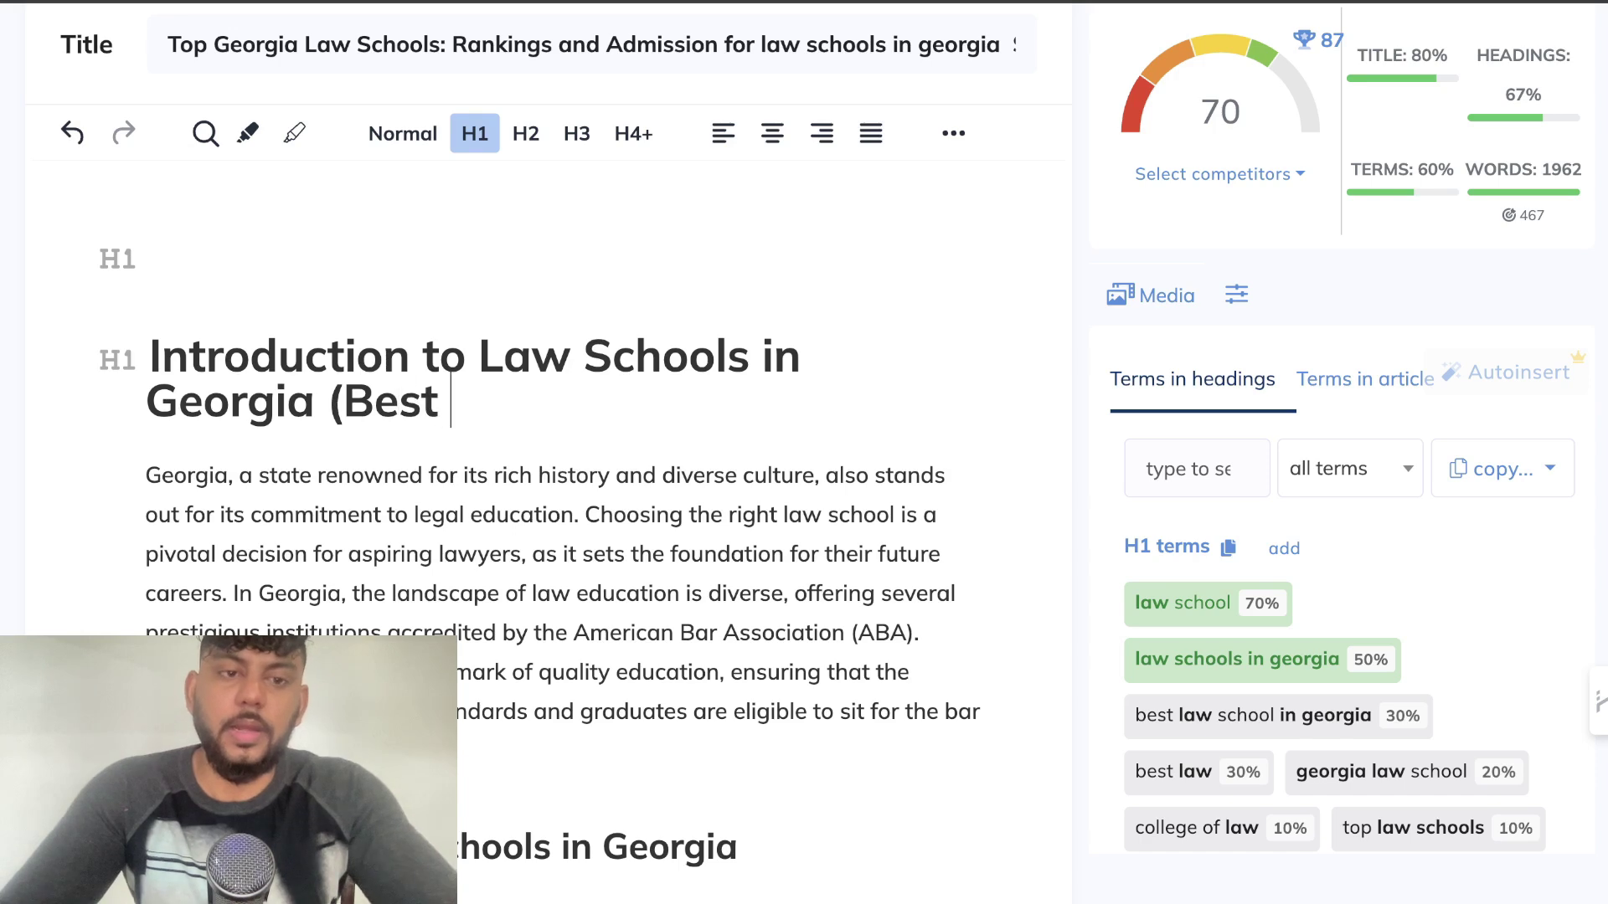
{"action": "type", "text": "Law Schoo"}
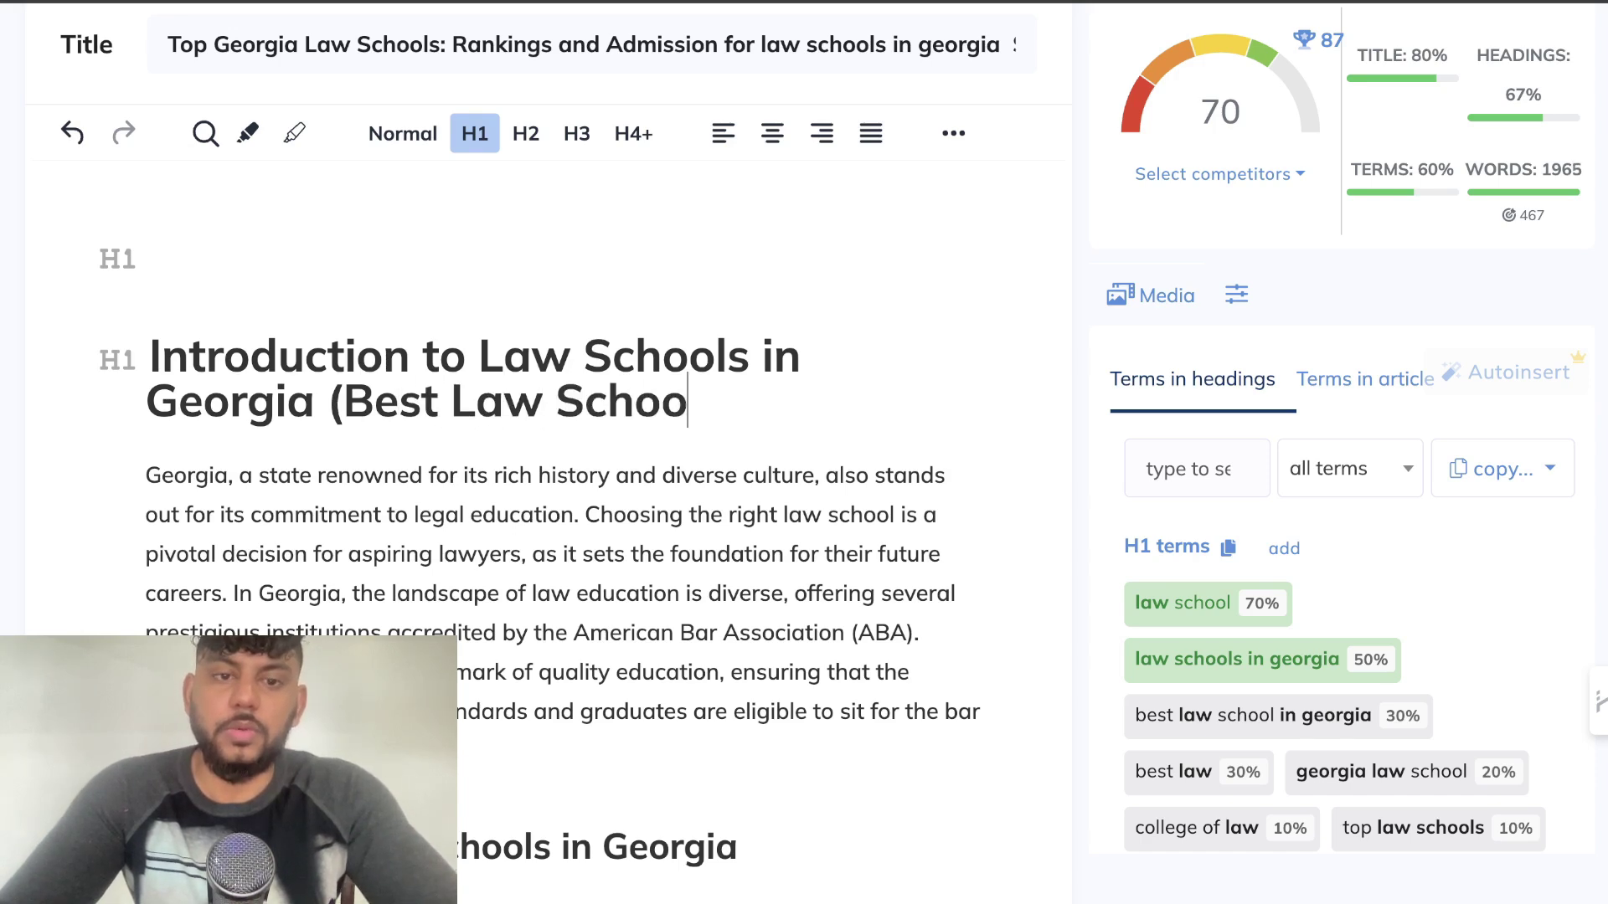
{"action": "type", "text": "l In Gerogi"}
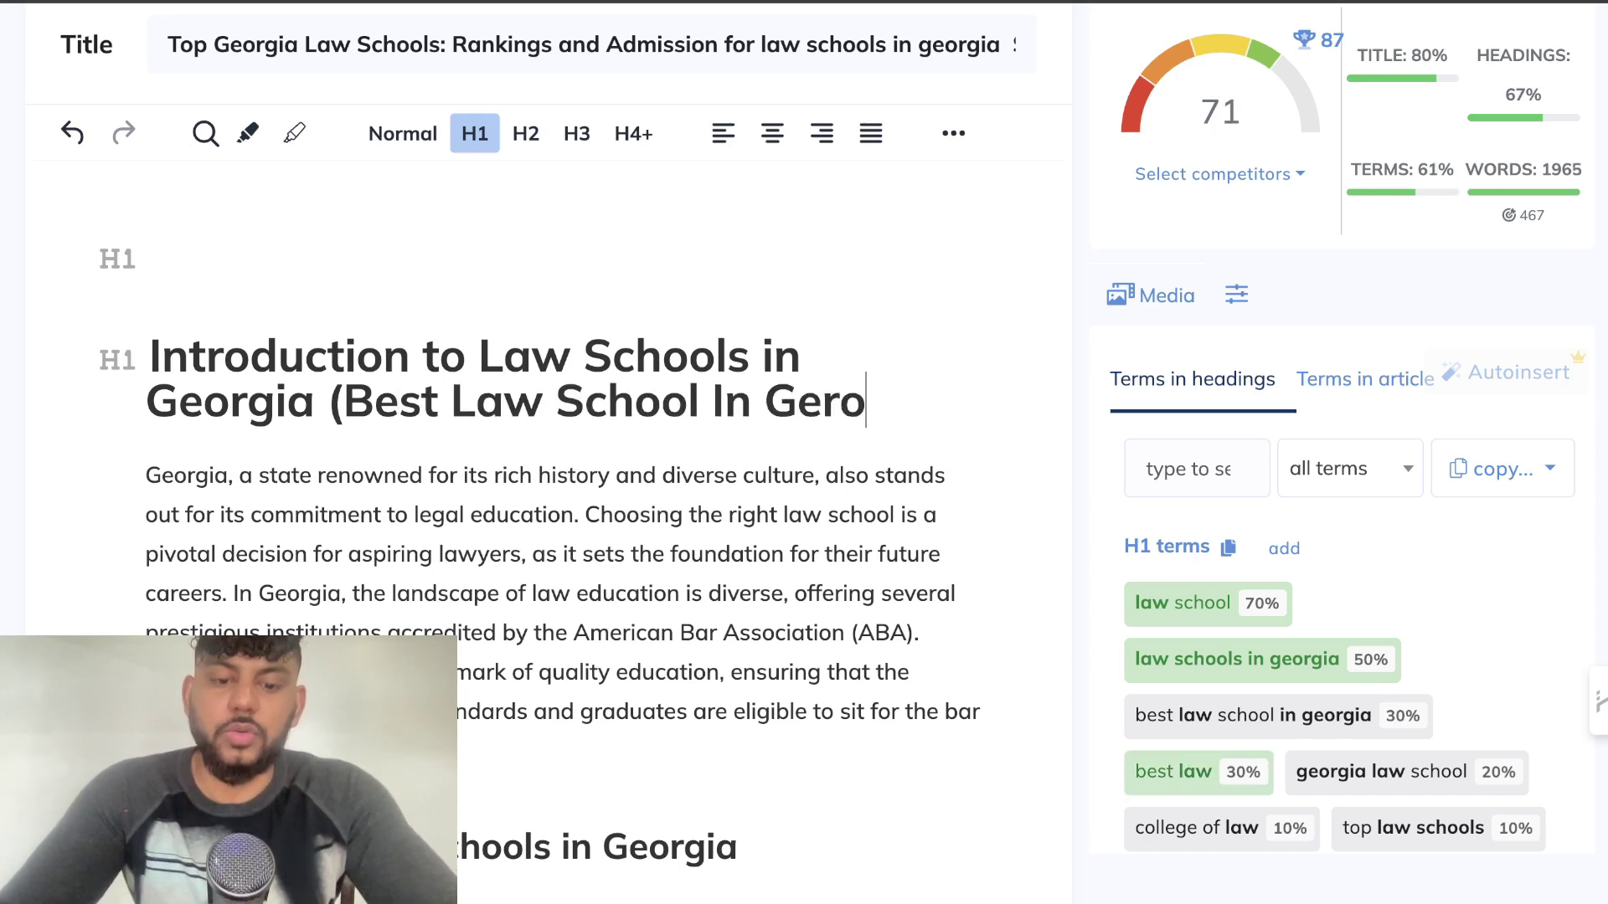
{"action": "key", "text": "BackSpace"}
{"action": "key", "text": "BackSpace"}
{"action": "key", "text": "BackSpace"}
{"action": "key", "text": "BackSpace"}
{"action": "type", "text": "orgia)"}
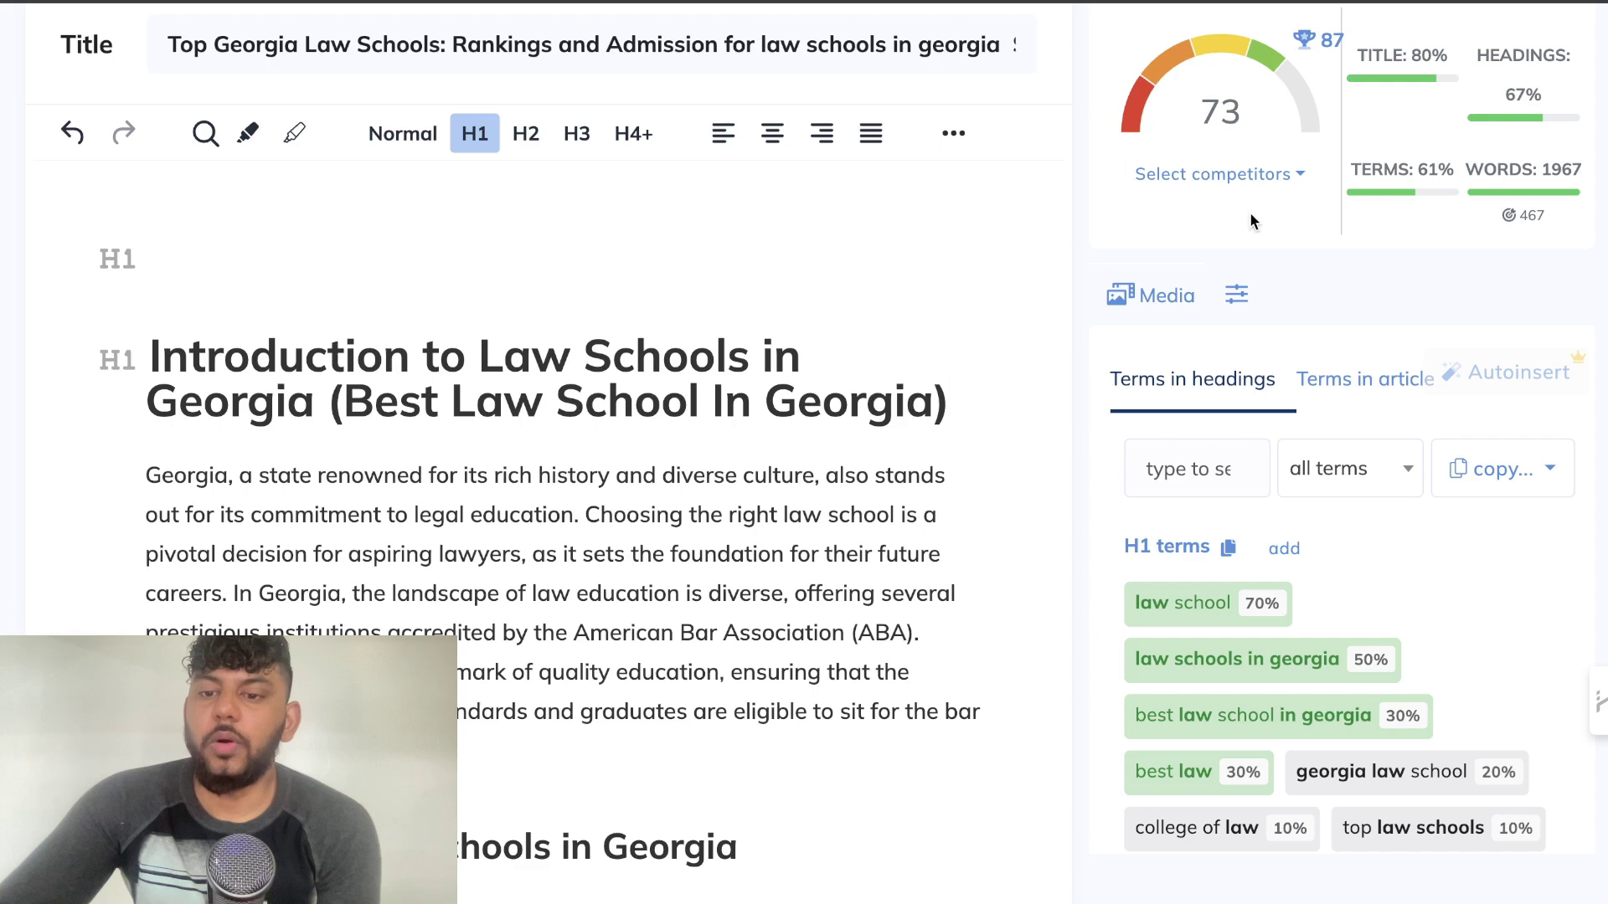
- Review the article's headings down to List of Top Law Schools, then show body term suggestions
{"action": "scroll", "coordinate": [1290, 420], "scroll_direction": "down", "scroll_amount": 10}
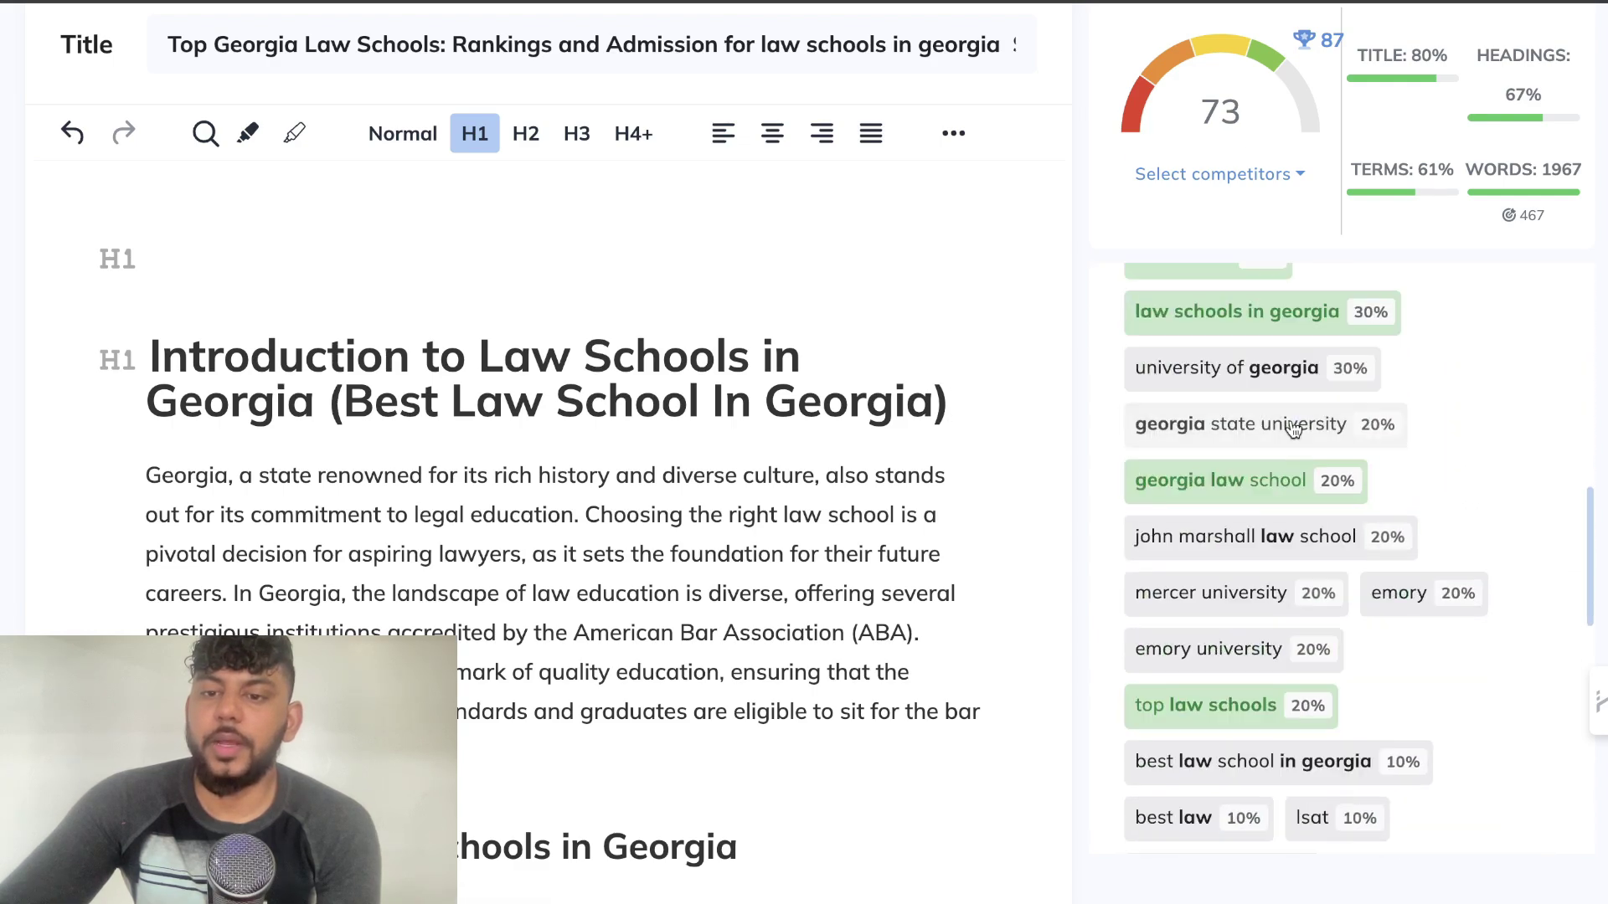
{"action": "scroll", "coordinate": [705, 570], "scroll_direction": "down", "scroll_amount": 5}
{"action": "left_click", "coordinate": [607, 457]}
{"action": "scroll", "coordinate": [607, 457], "scroll_direction": "down", "scroll_amount": 4}
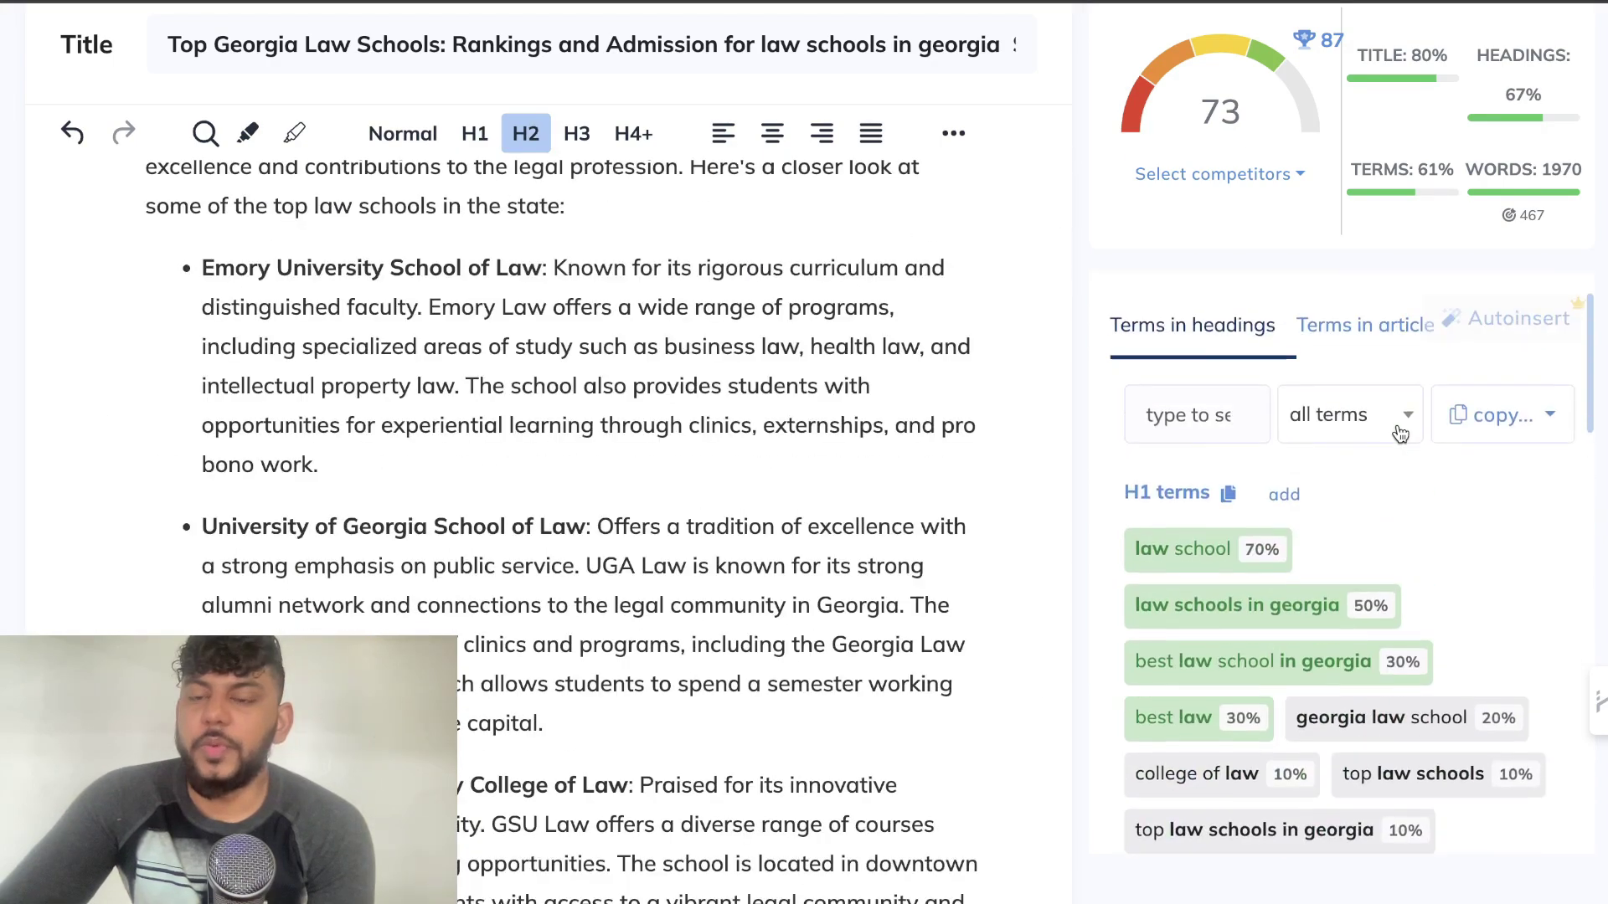
{"action": "scroll", "coordinate": [1396, 424], "scroll_direction": "down", "scroll_amount": 3}
{"action": "scroll", "coordinate": [1358, 371], "scroll_direction": "down", "scroll_amount": 12}
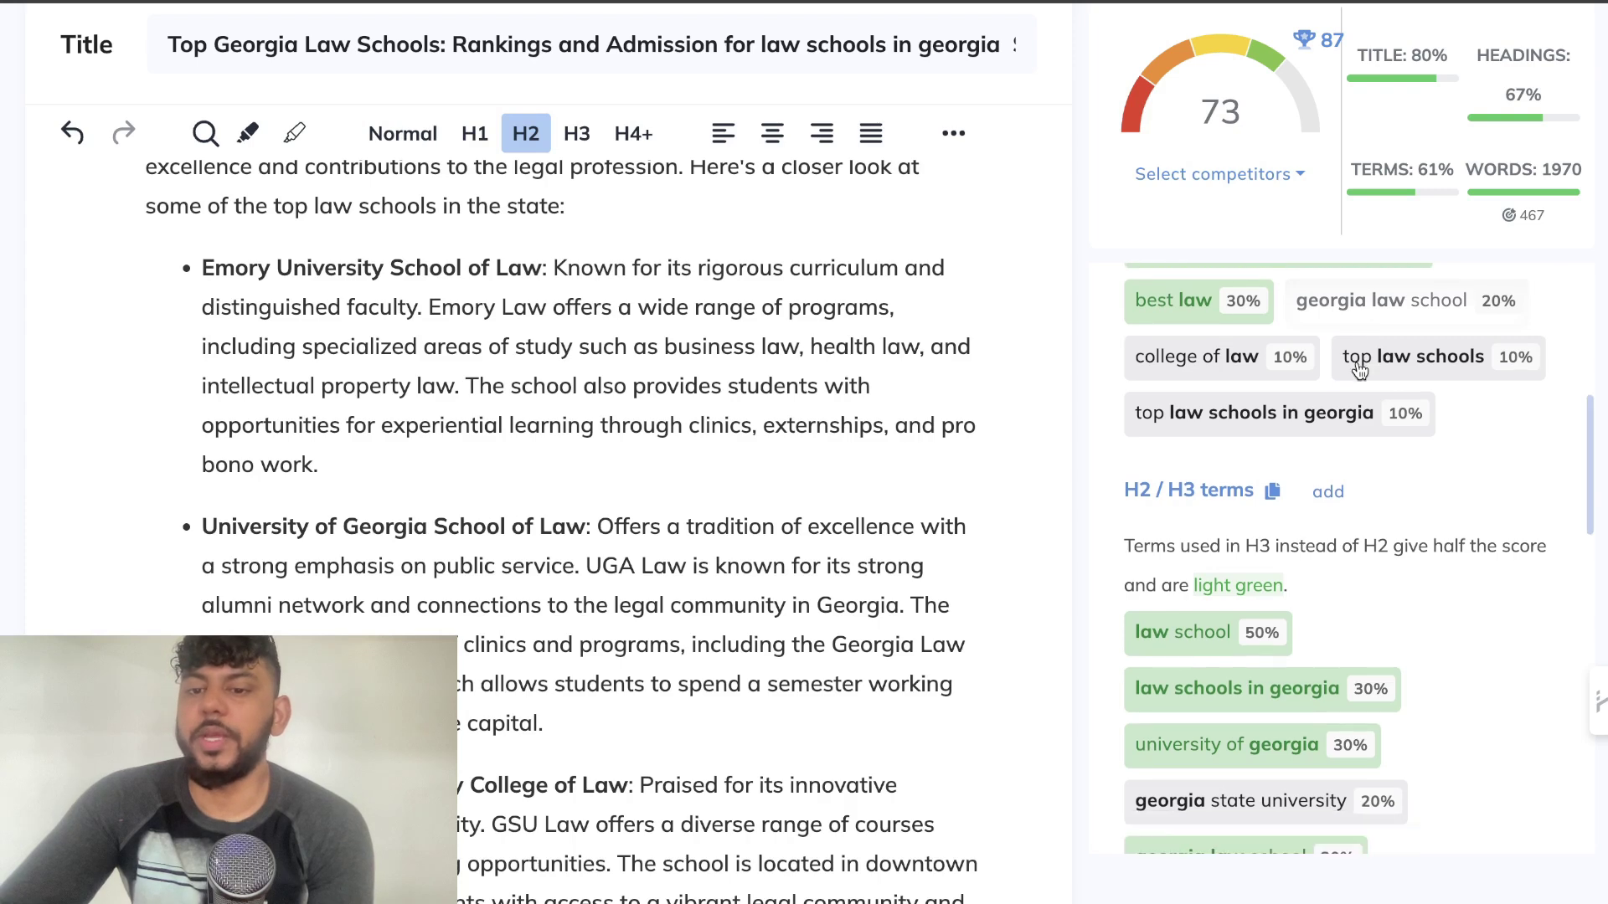
{"action": "scroll", "coordinate": [1357, 360], "scroll_direction": "down", "scroll_amount": 3}
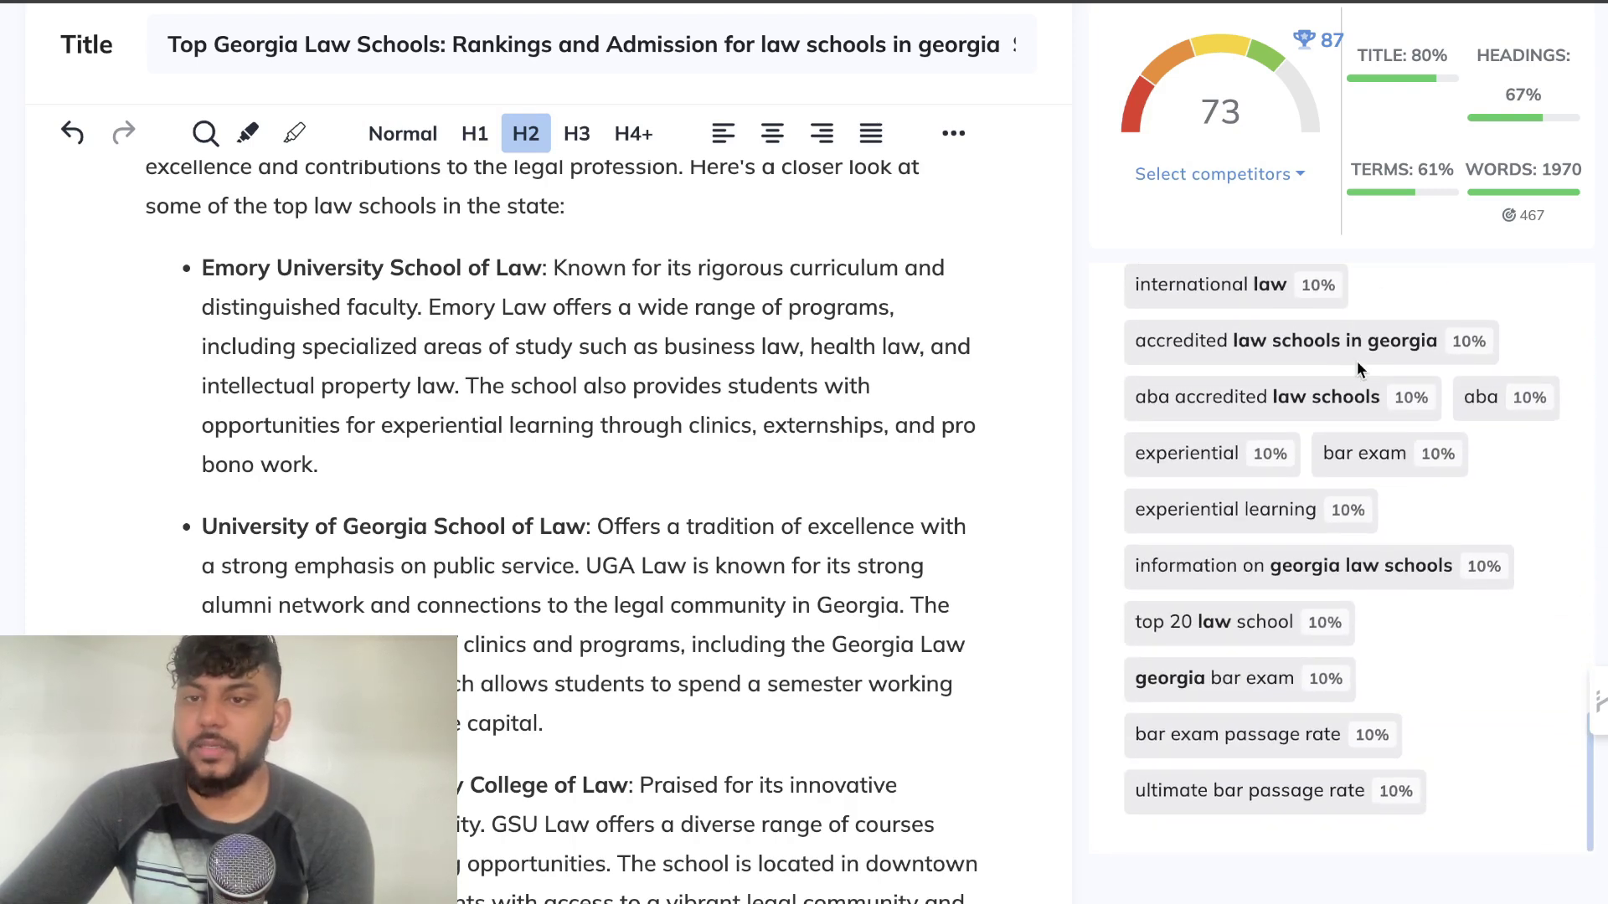
{"action": "scroll", "coordinate": [1348, 394], "scroll_direction": "up", "scroll_amount": 8}
{"action": "scroll", "coordinate": [1338, 425], "scroll_direction": "up", "scroll_amount": 2}
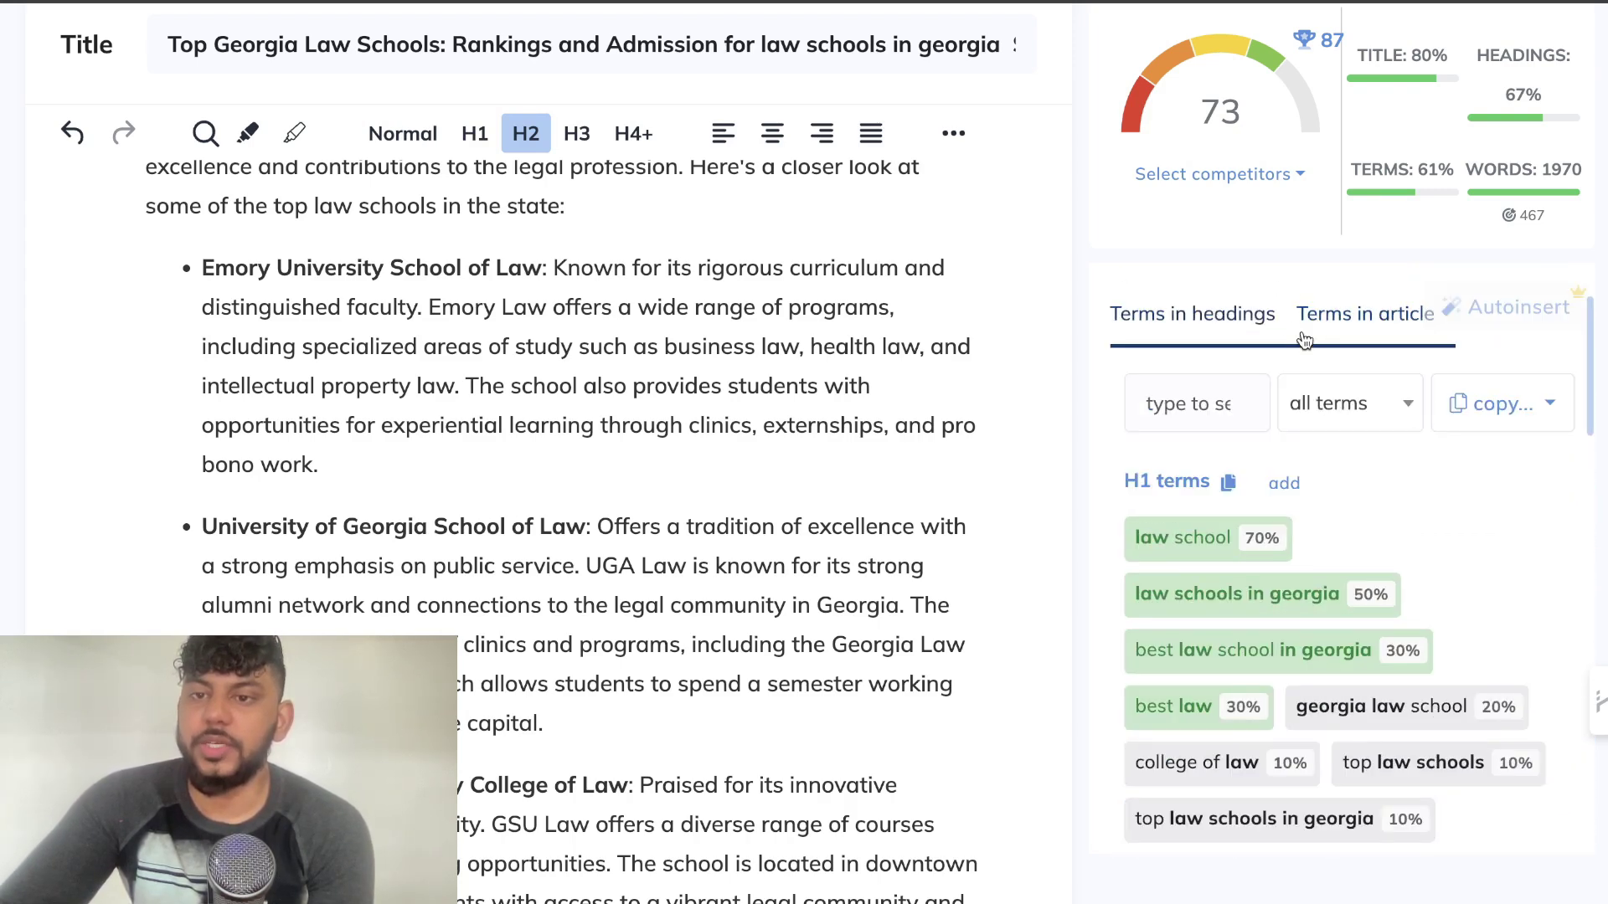
{"action": "left_click", "coordinate": [1320, 323]}
{"action": "scroll", "coordinate": [1322, 511], "scroll_direction": "down", "scroll_amount": 5}
{"action": "scroll", "coordinate": [869, 383], "scroll_direction": "up", "scroll_amount": 10}
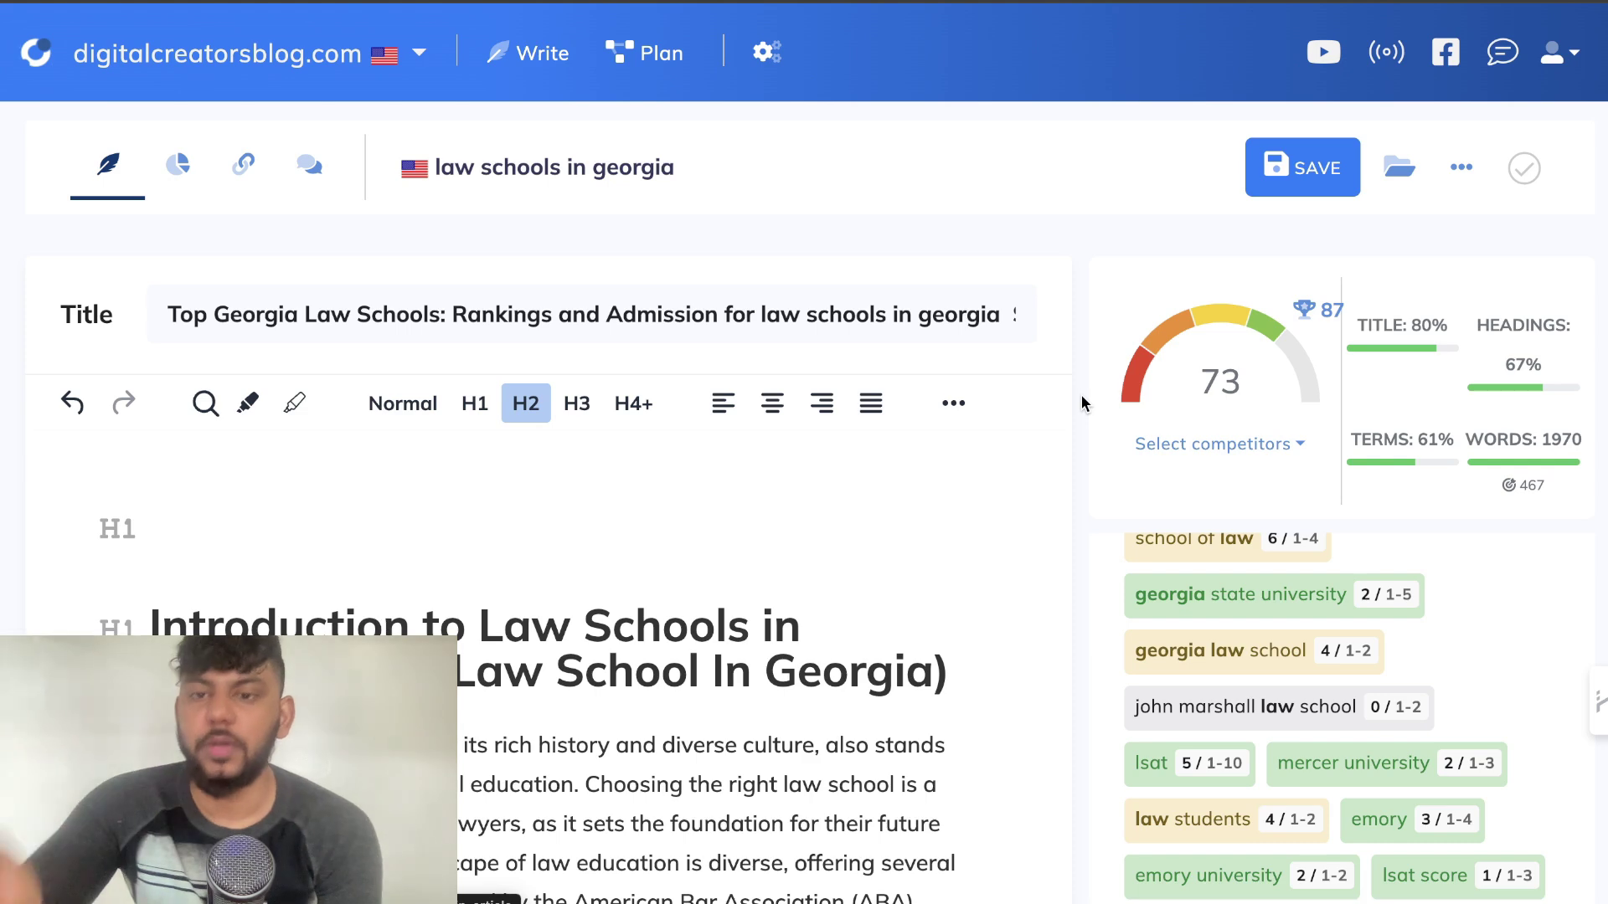
{"action": "scroll", "coordinate": [1081, 394], "scroll_direction": "down", "scroll_amount": 1}
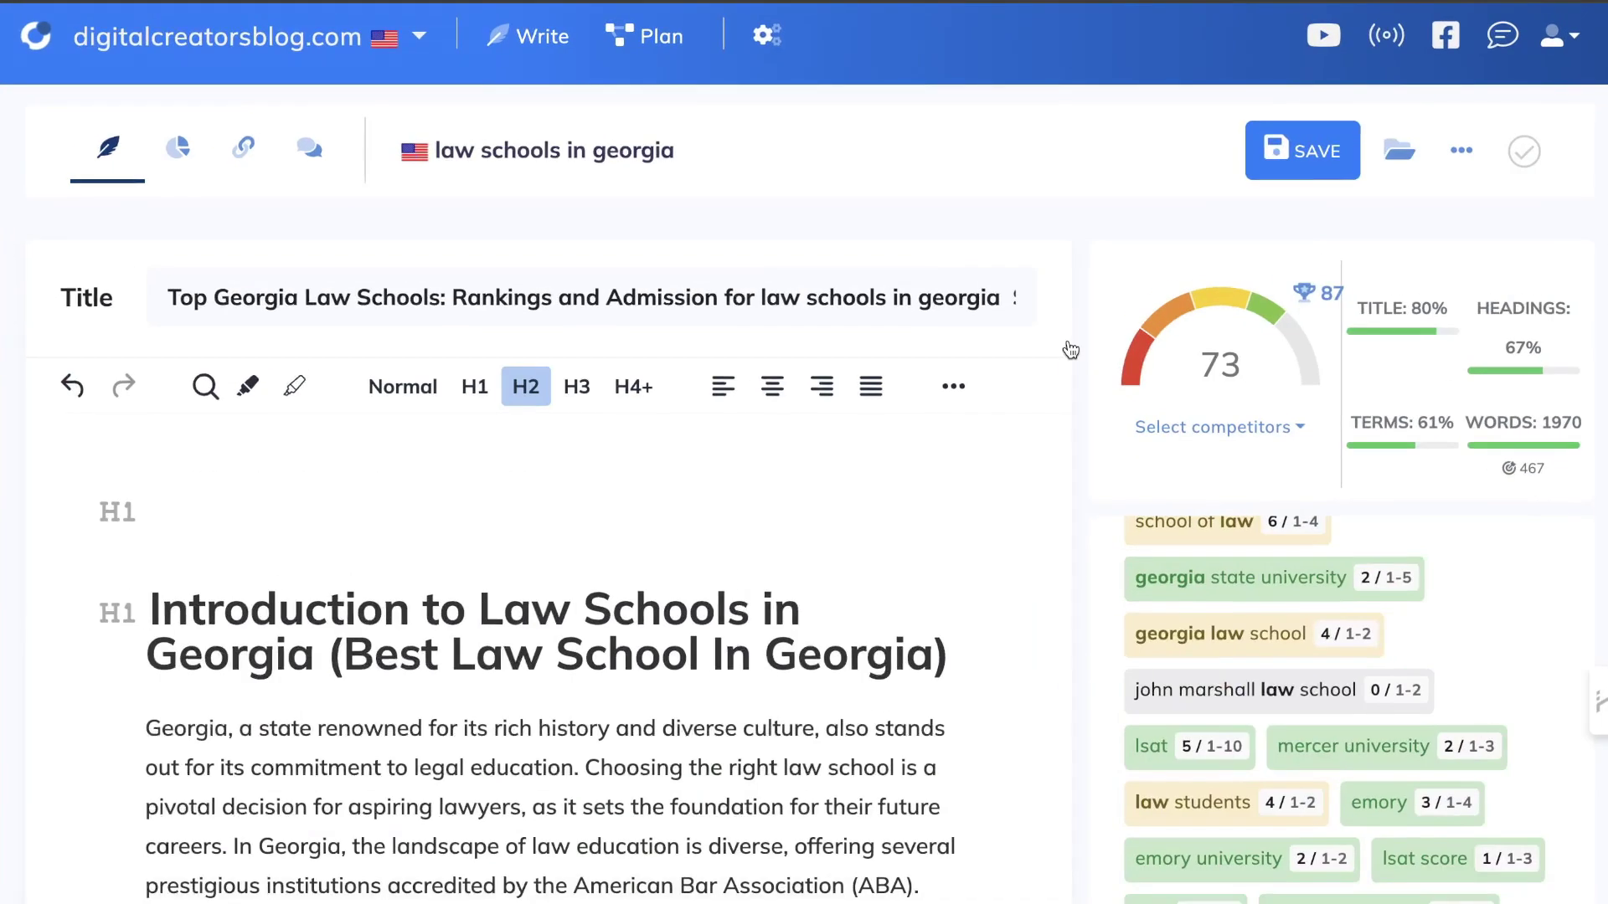
{"action": "scroll", "coordinate": [1070, 350], "scroll_direction": "down", "scroll_amount": 2}
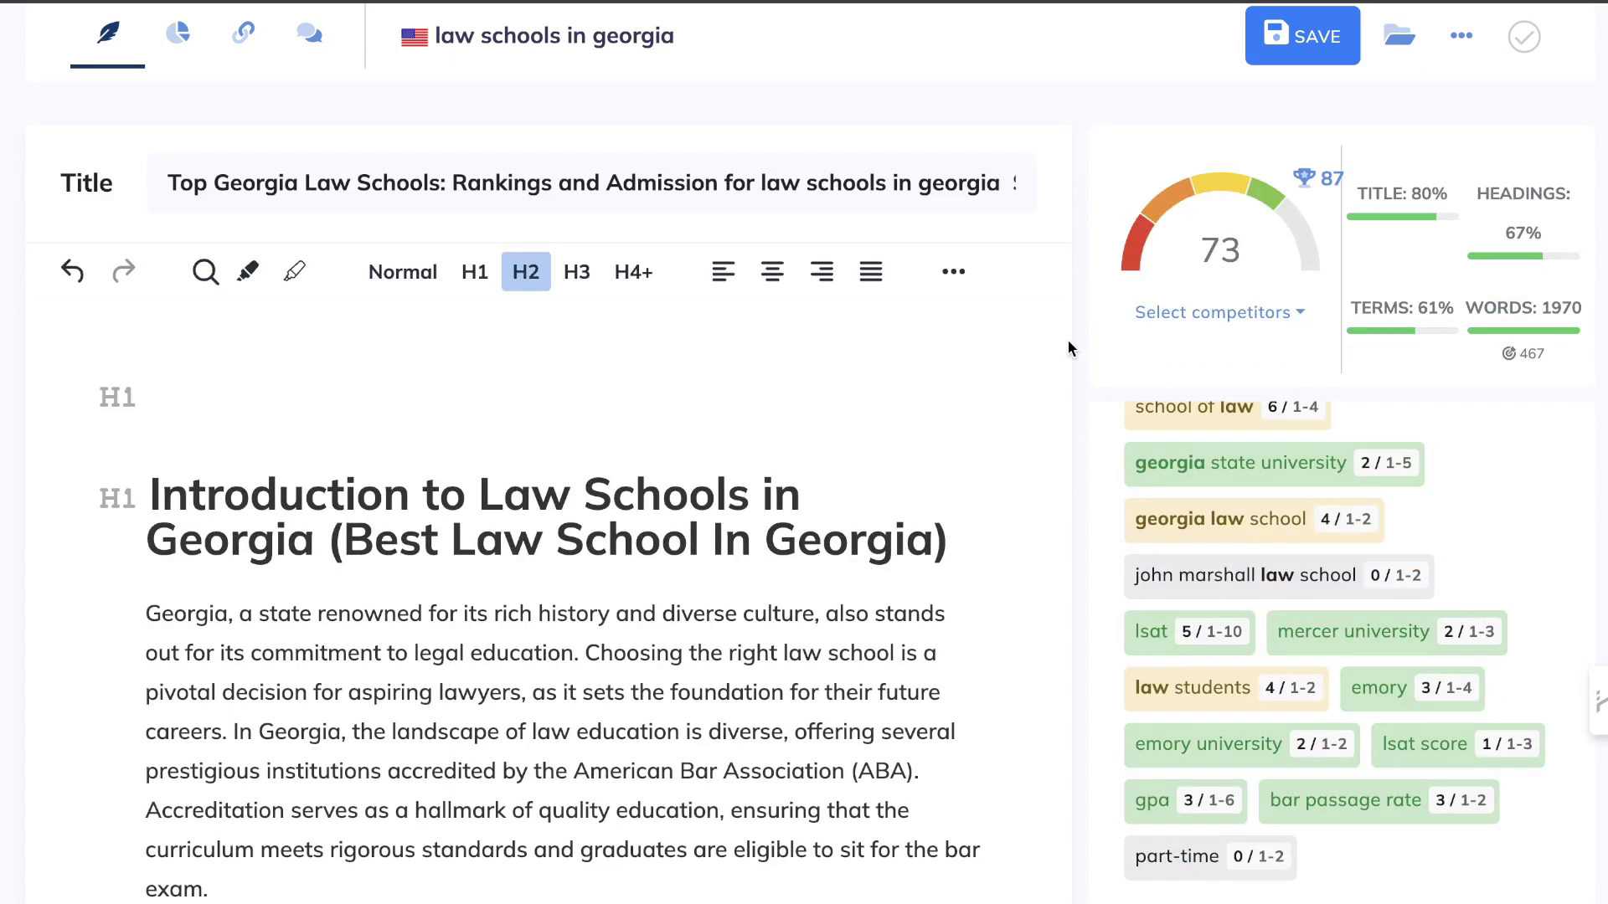